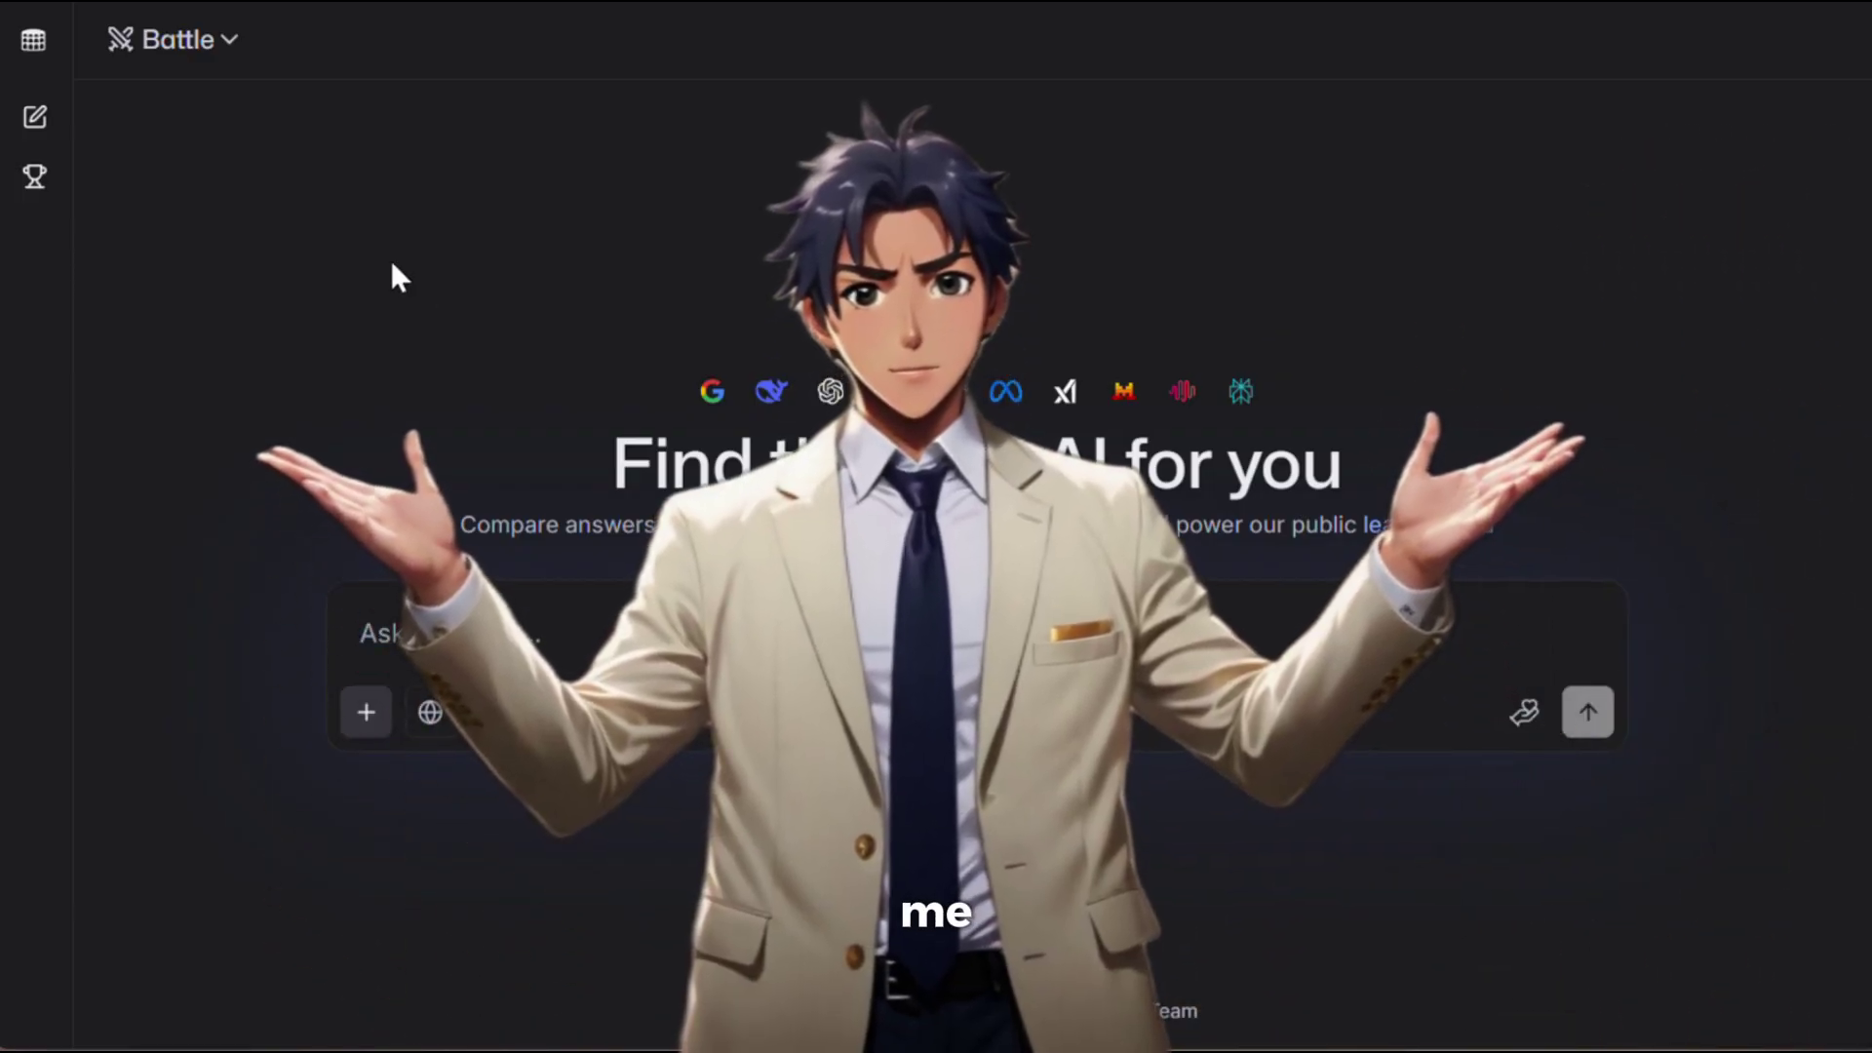
# Switch LMArena from Battle mode to Direct Chat with a single model
pyautogui.click(223, 41)
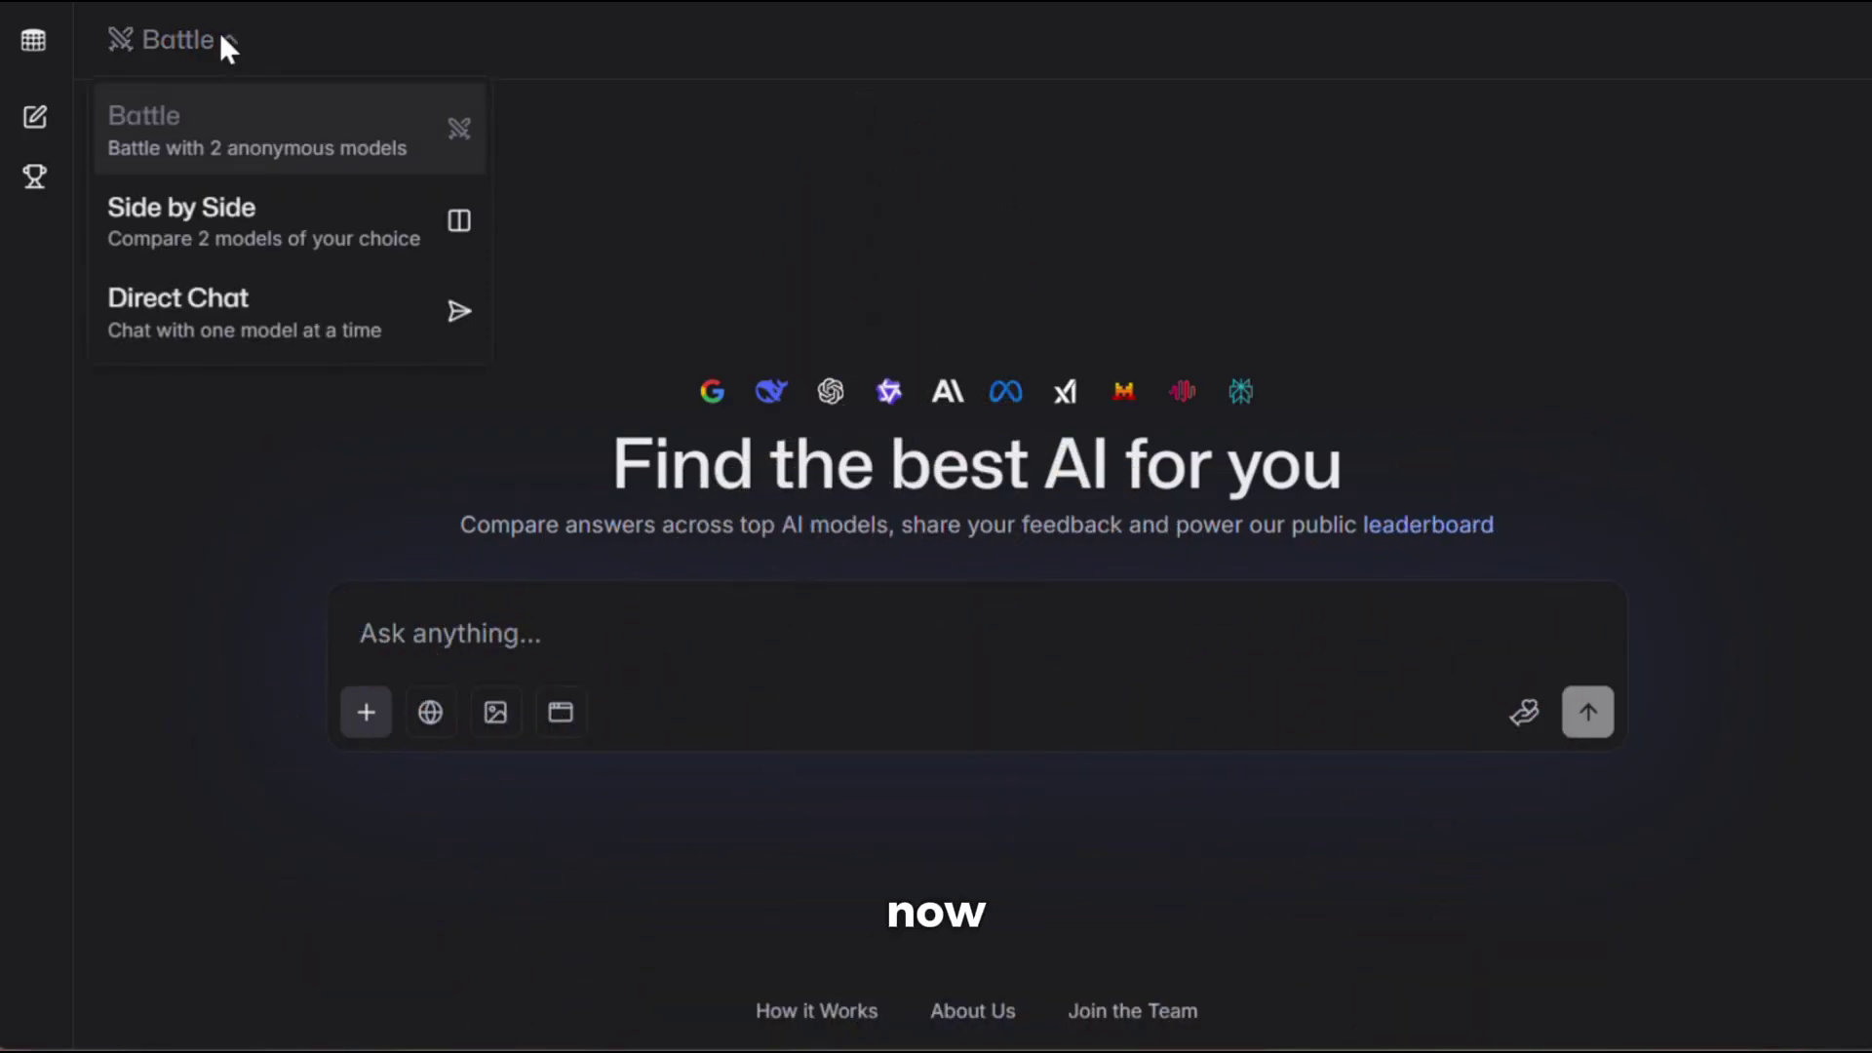
pyautogui.click(334, 307)
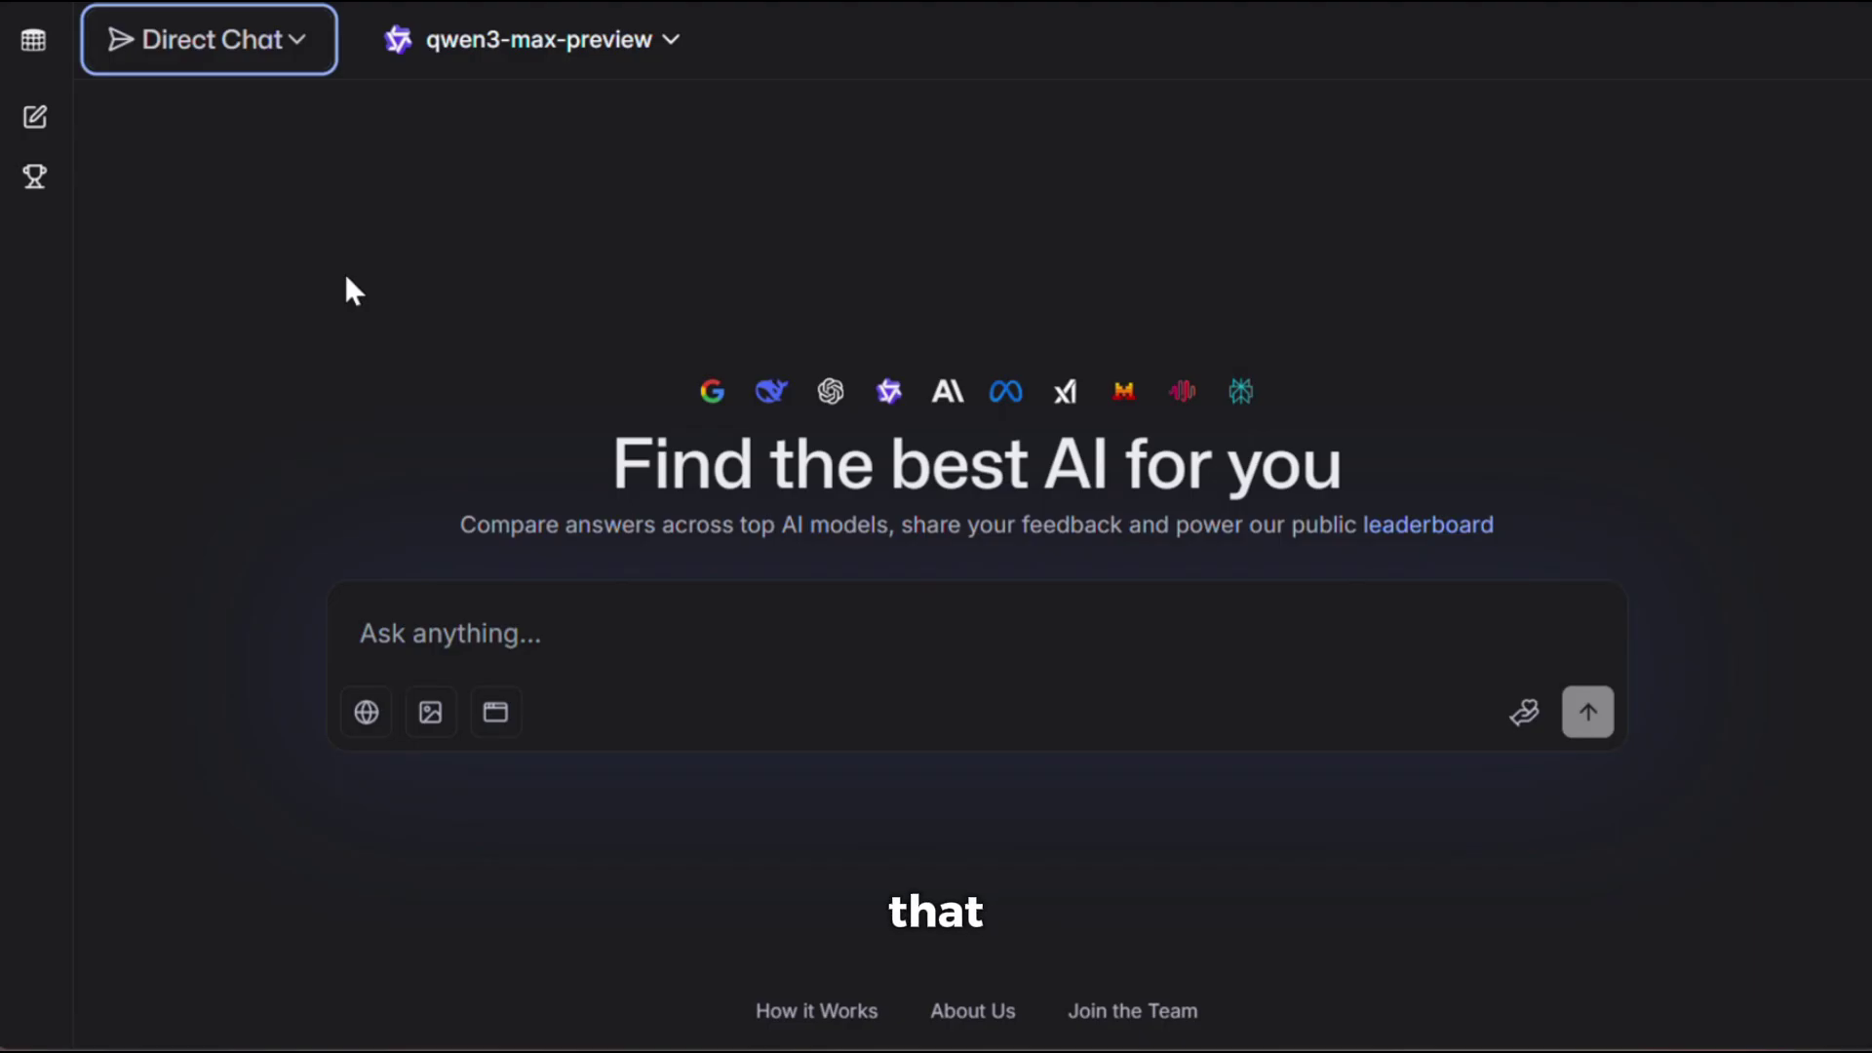
# Select gpt-5-chat as the Direct Chat model in place of qwen3-max-preview
pyautogui.click(612, 44)
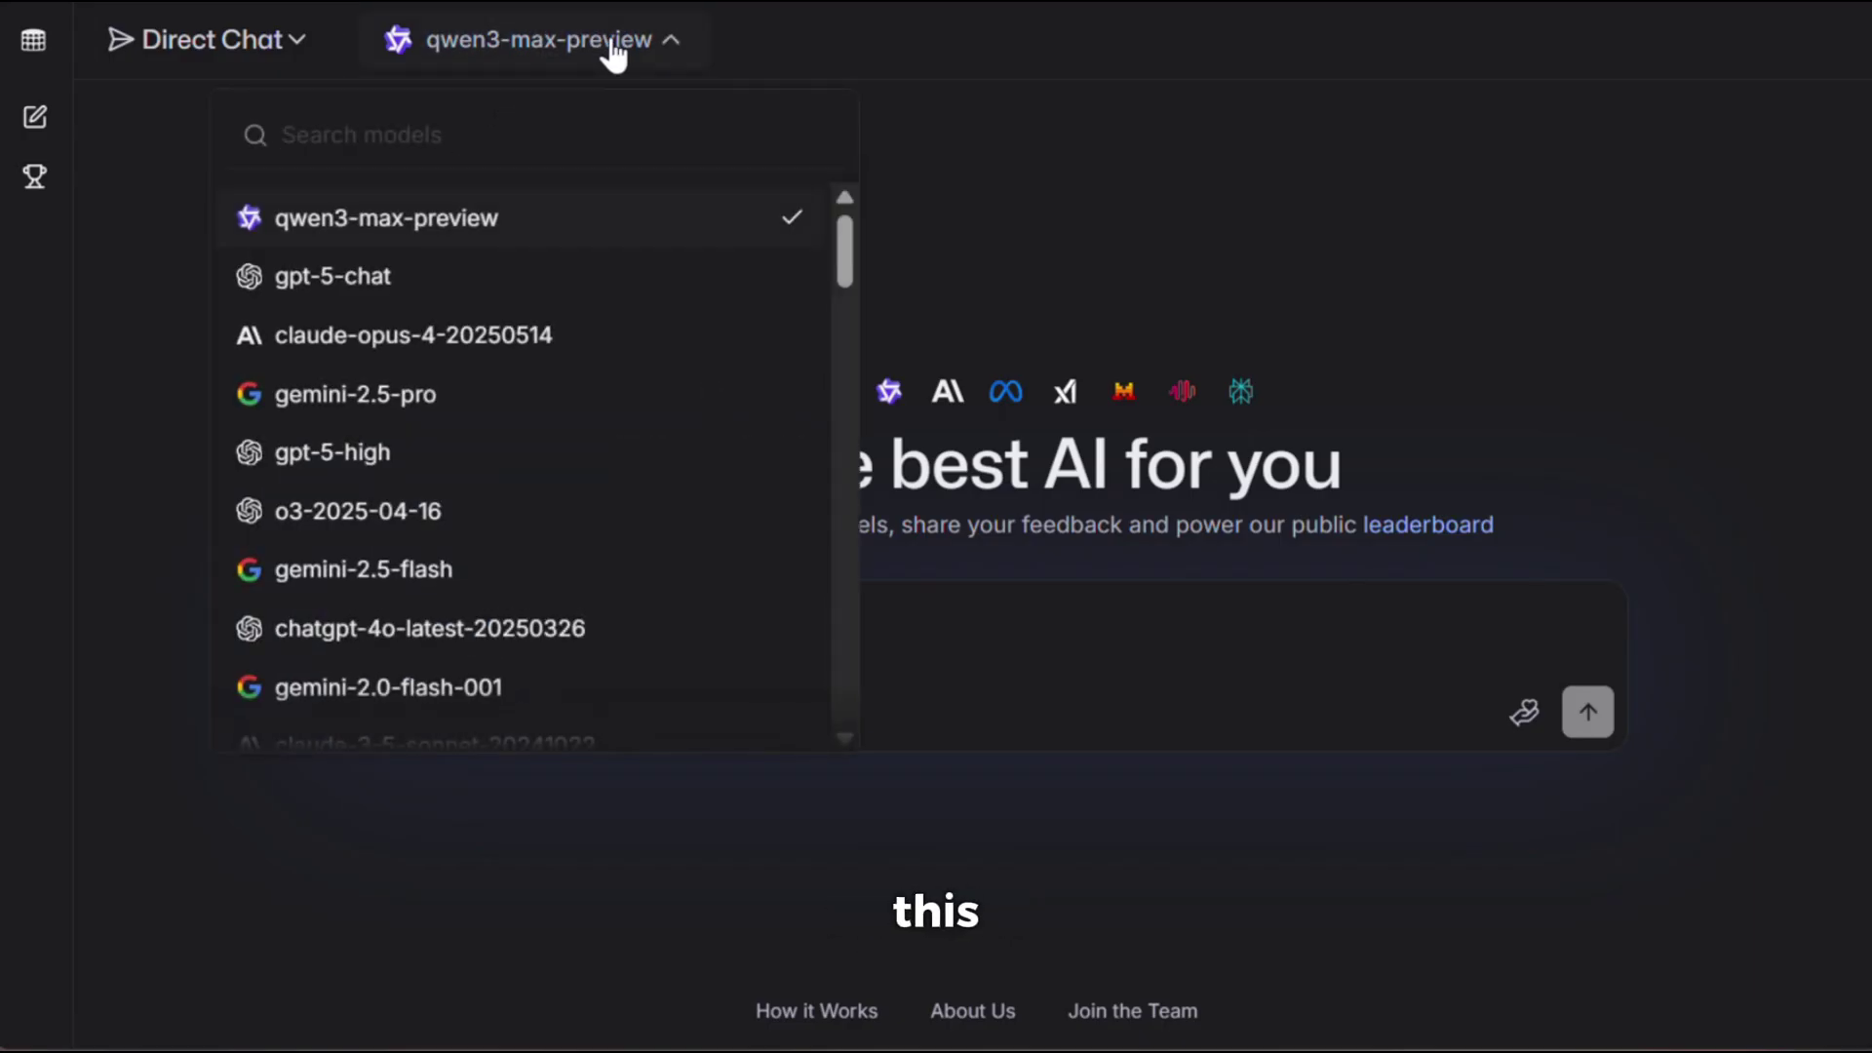
pyautogui.scroll(-8, 656, 384)
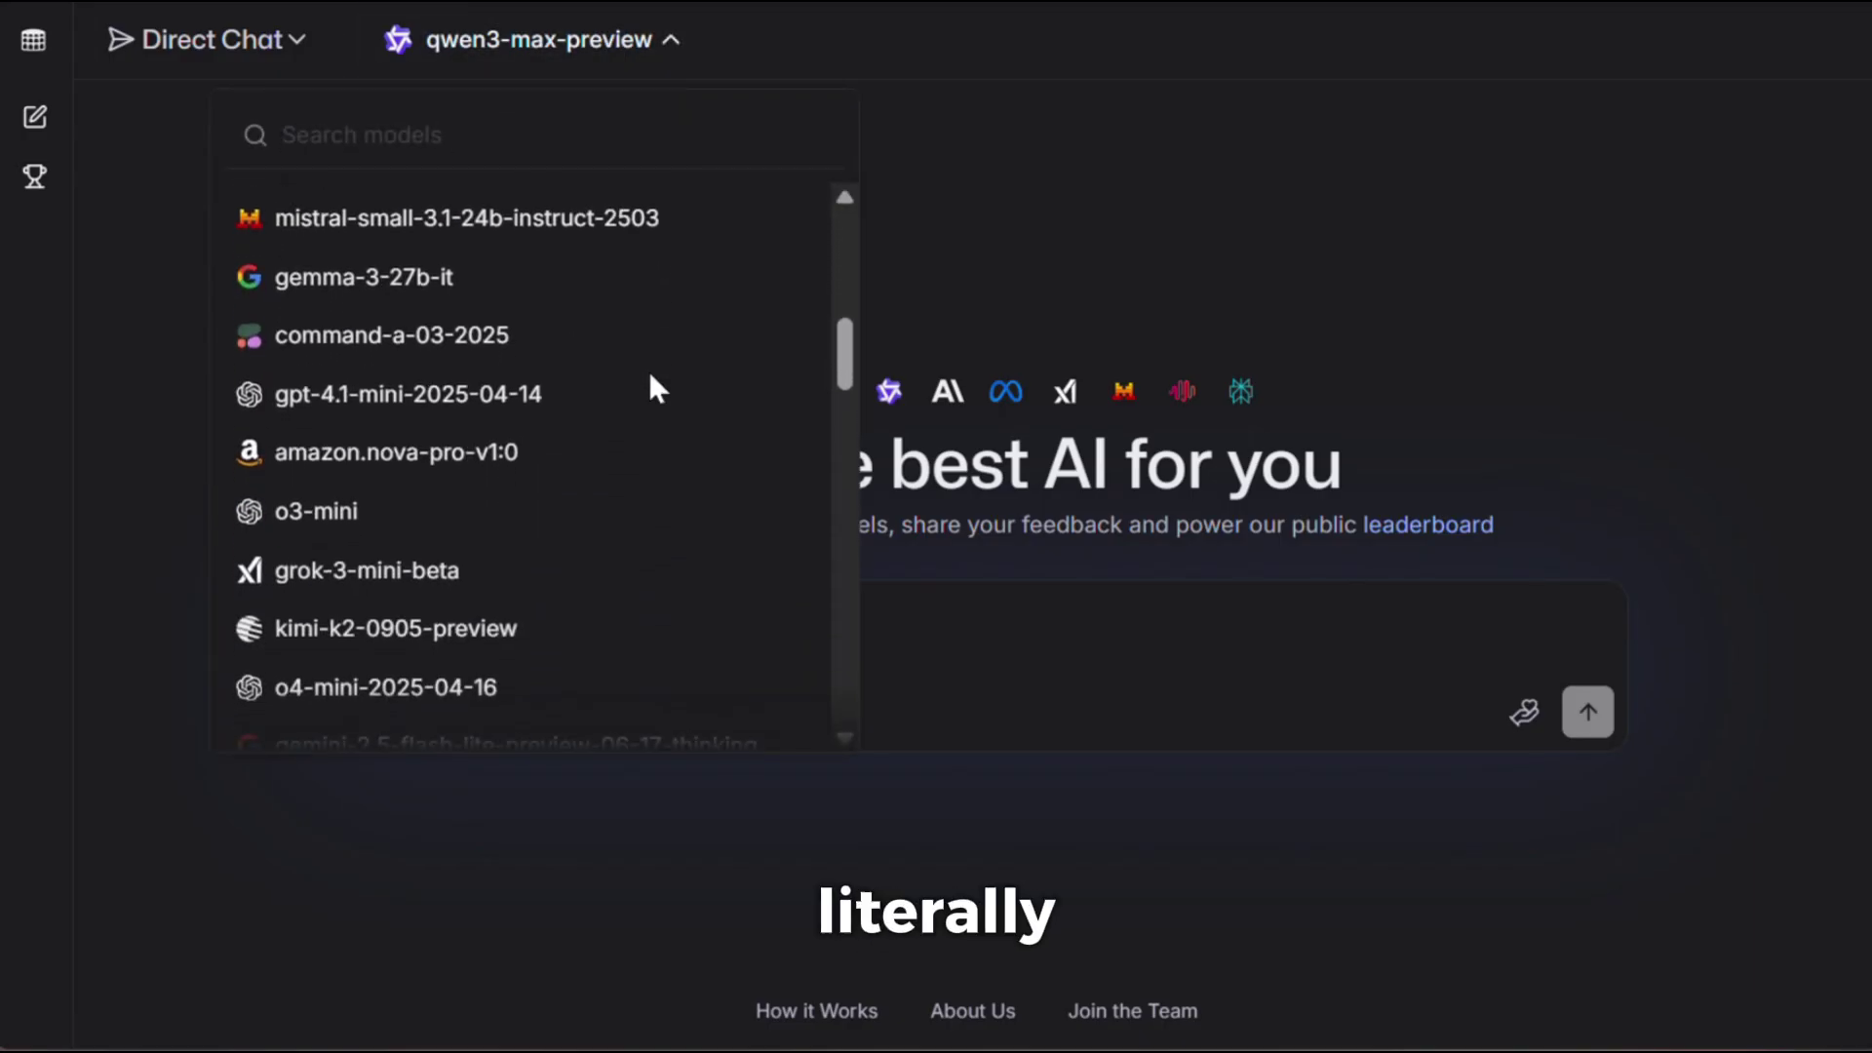
pyautogui.scroll(-9, 651, 376)
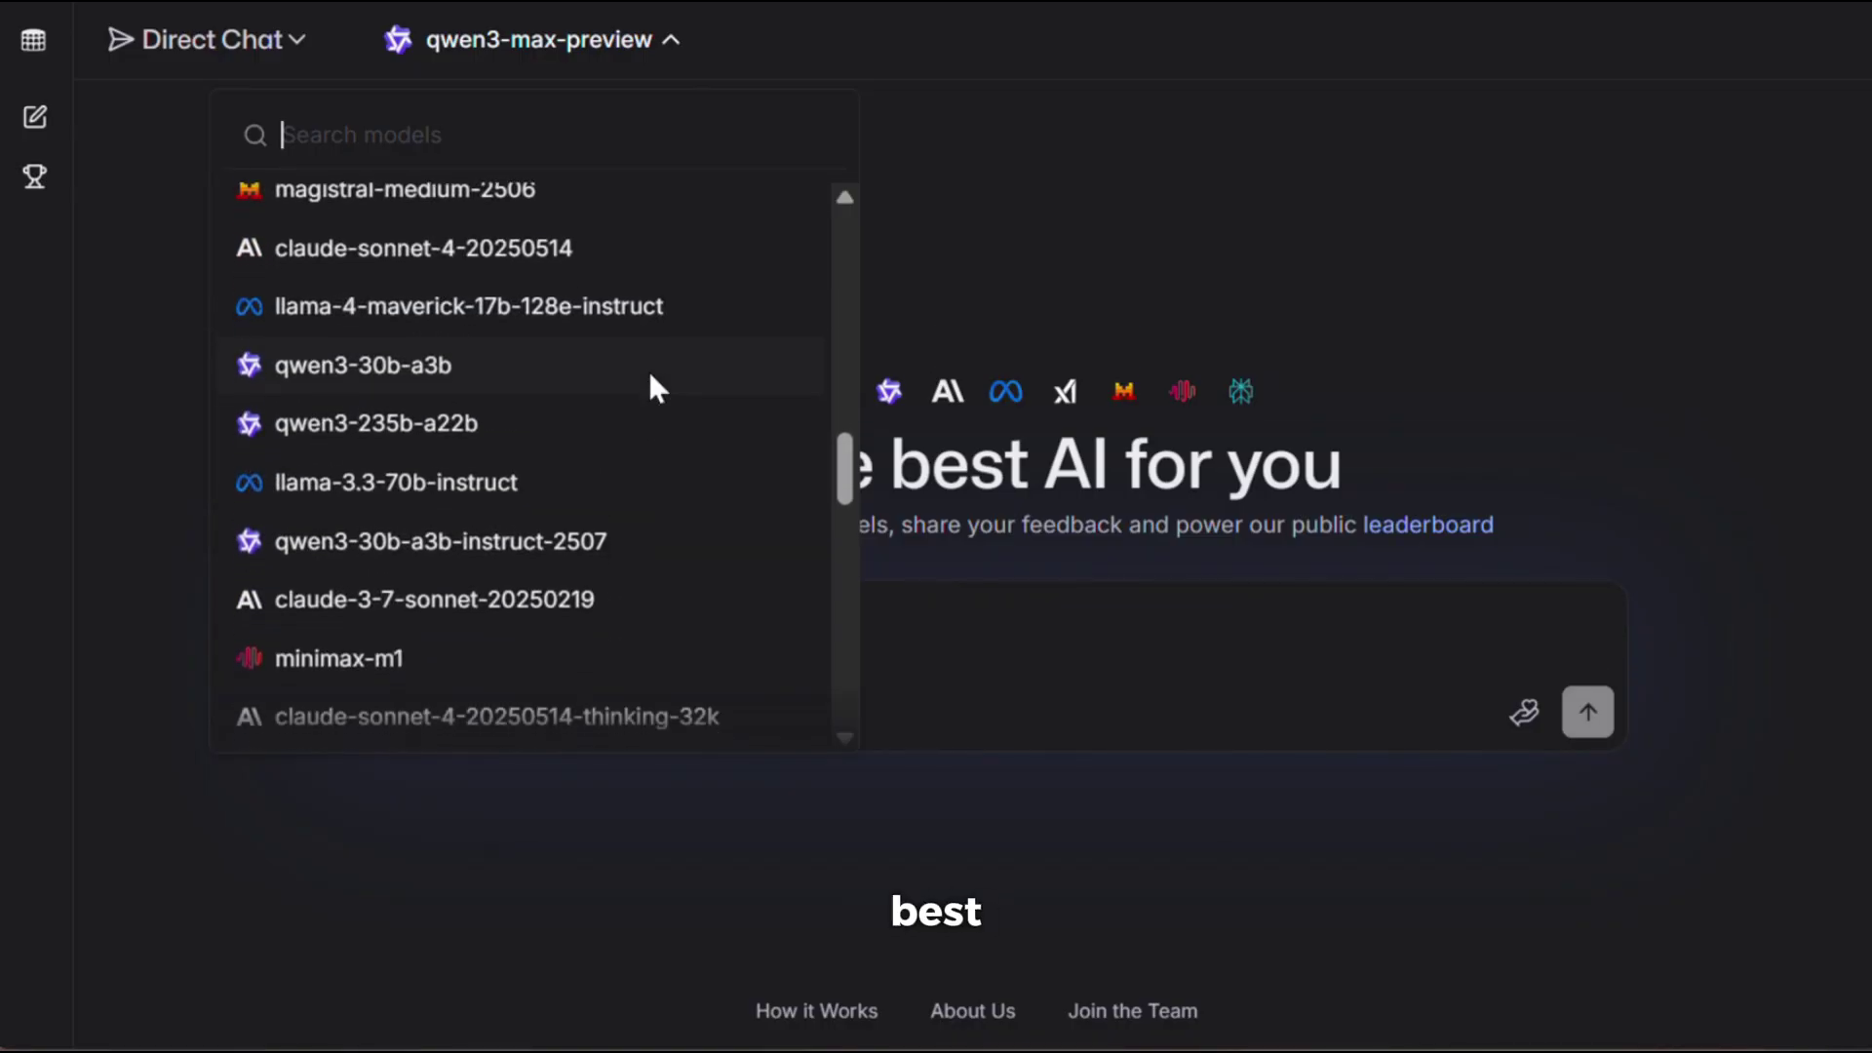
pyautogui.scroll(-14, 651, 376)
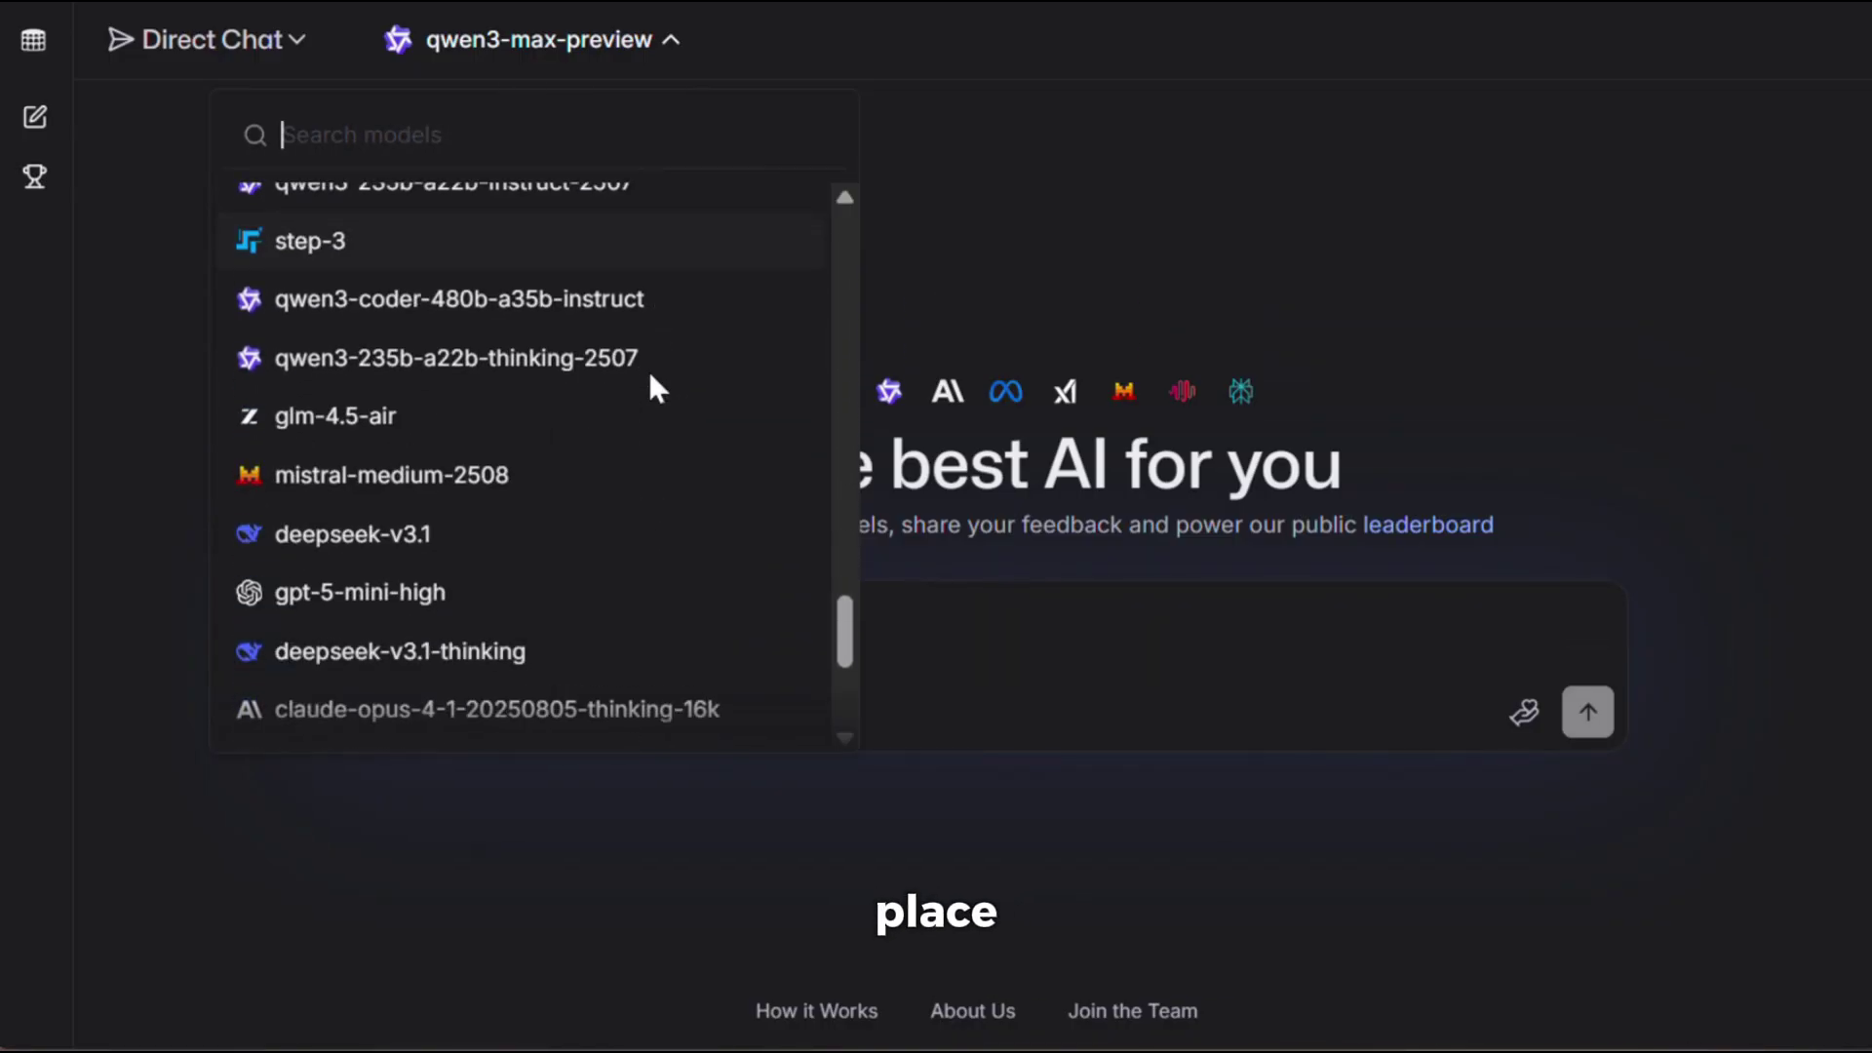
pyautogui.scroll(-6, 651, 388)
pyautogui.scroll(2, 651, 388)
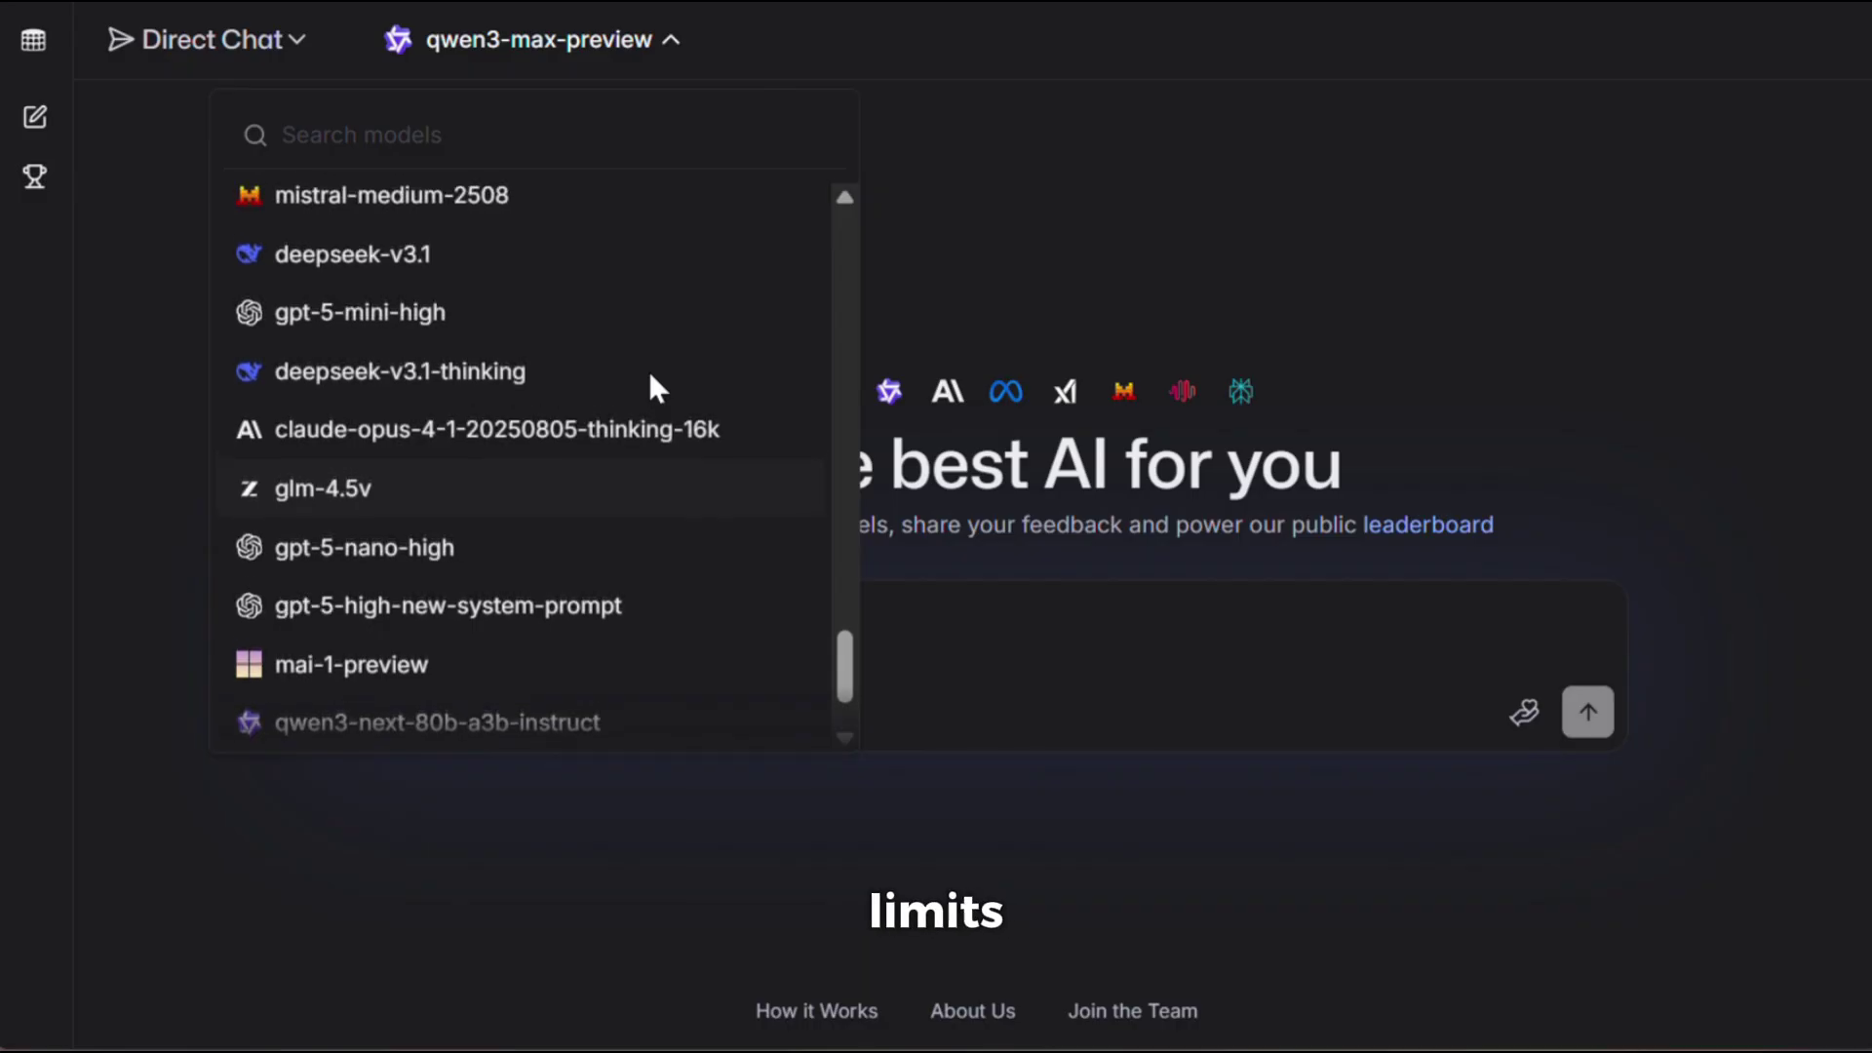
pyautogui.scroll(20, 651, 378)
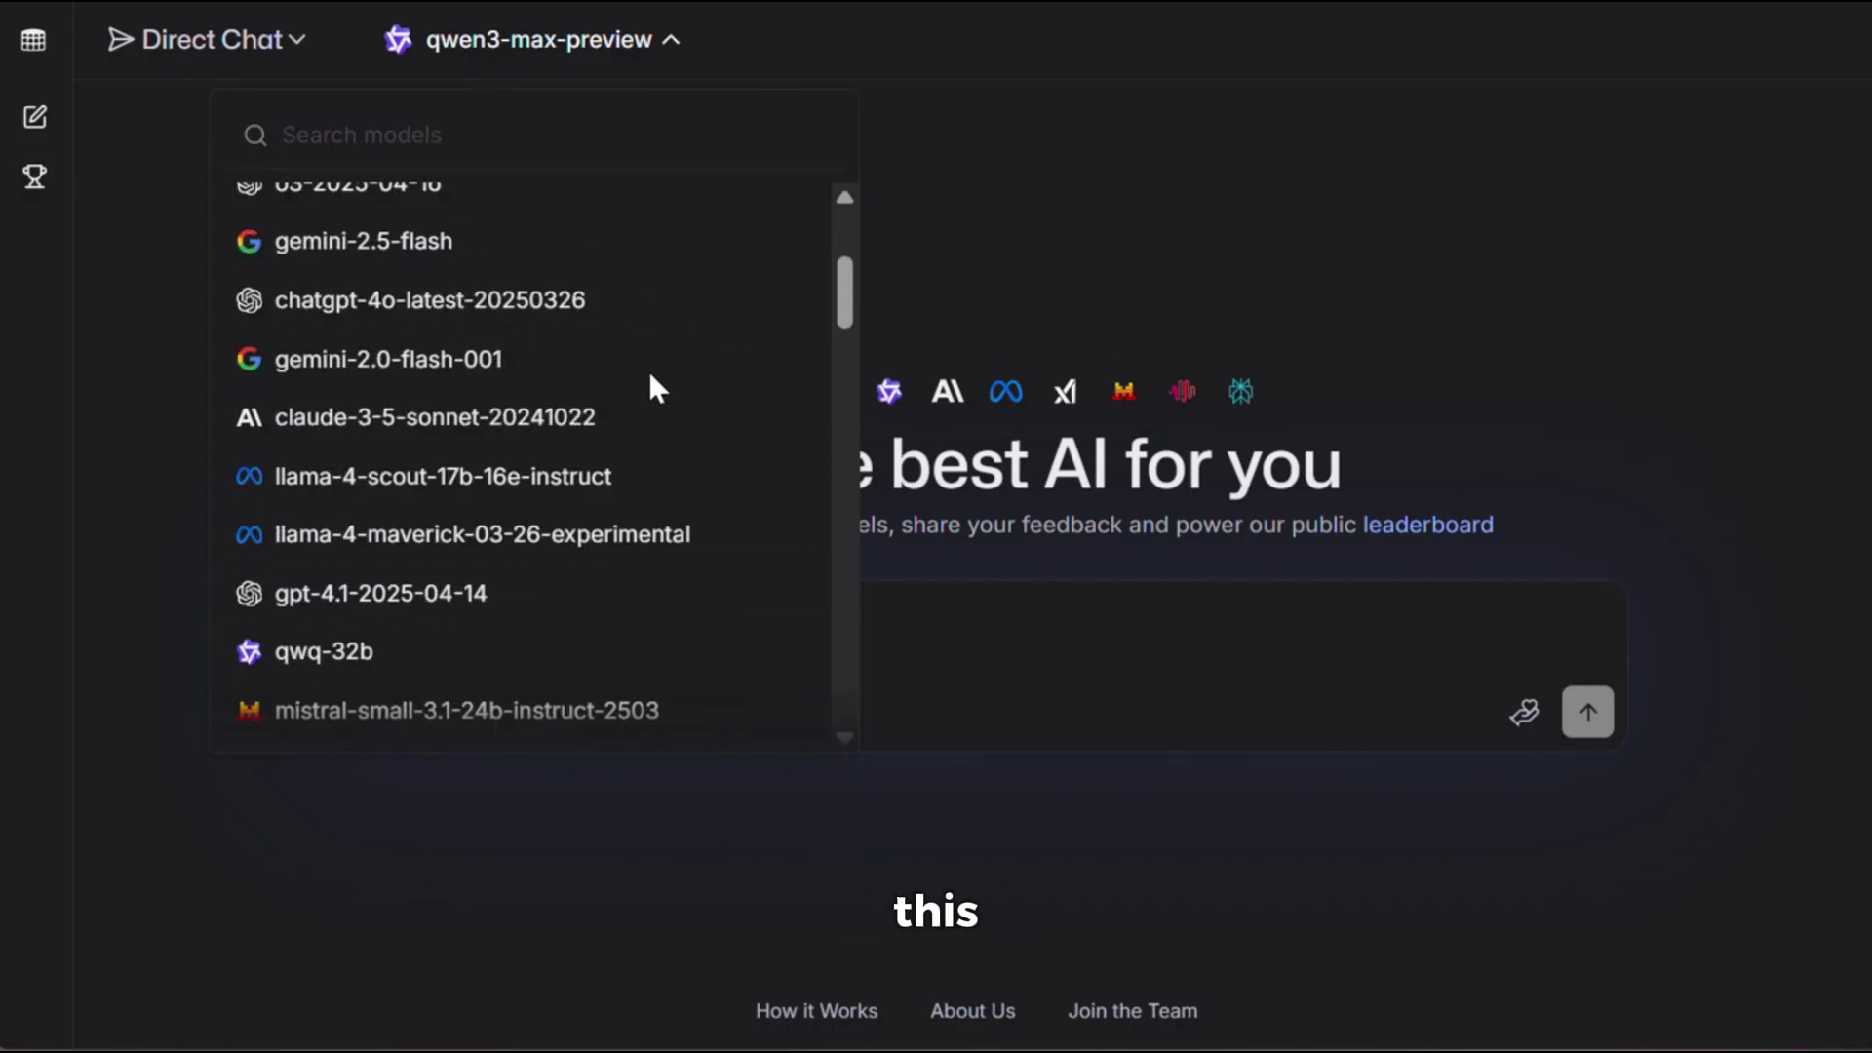
pyautogui.scroll(4, 649, 388)
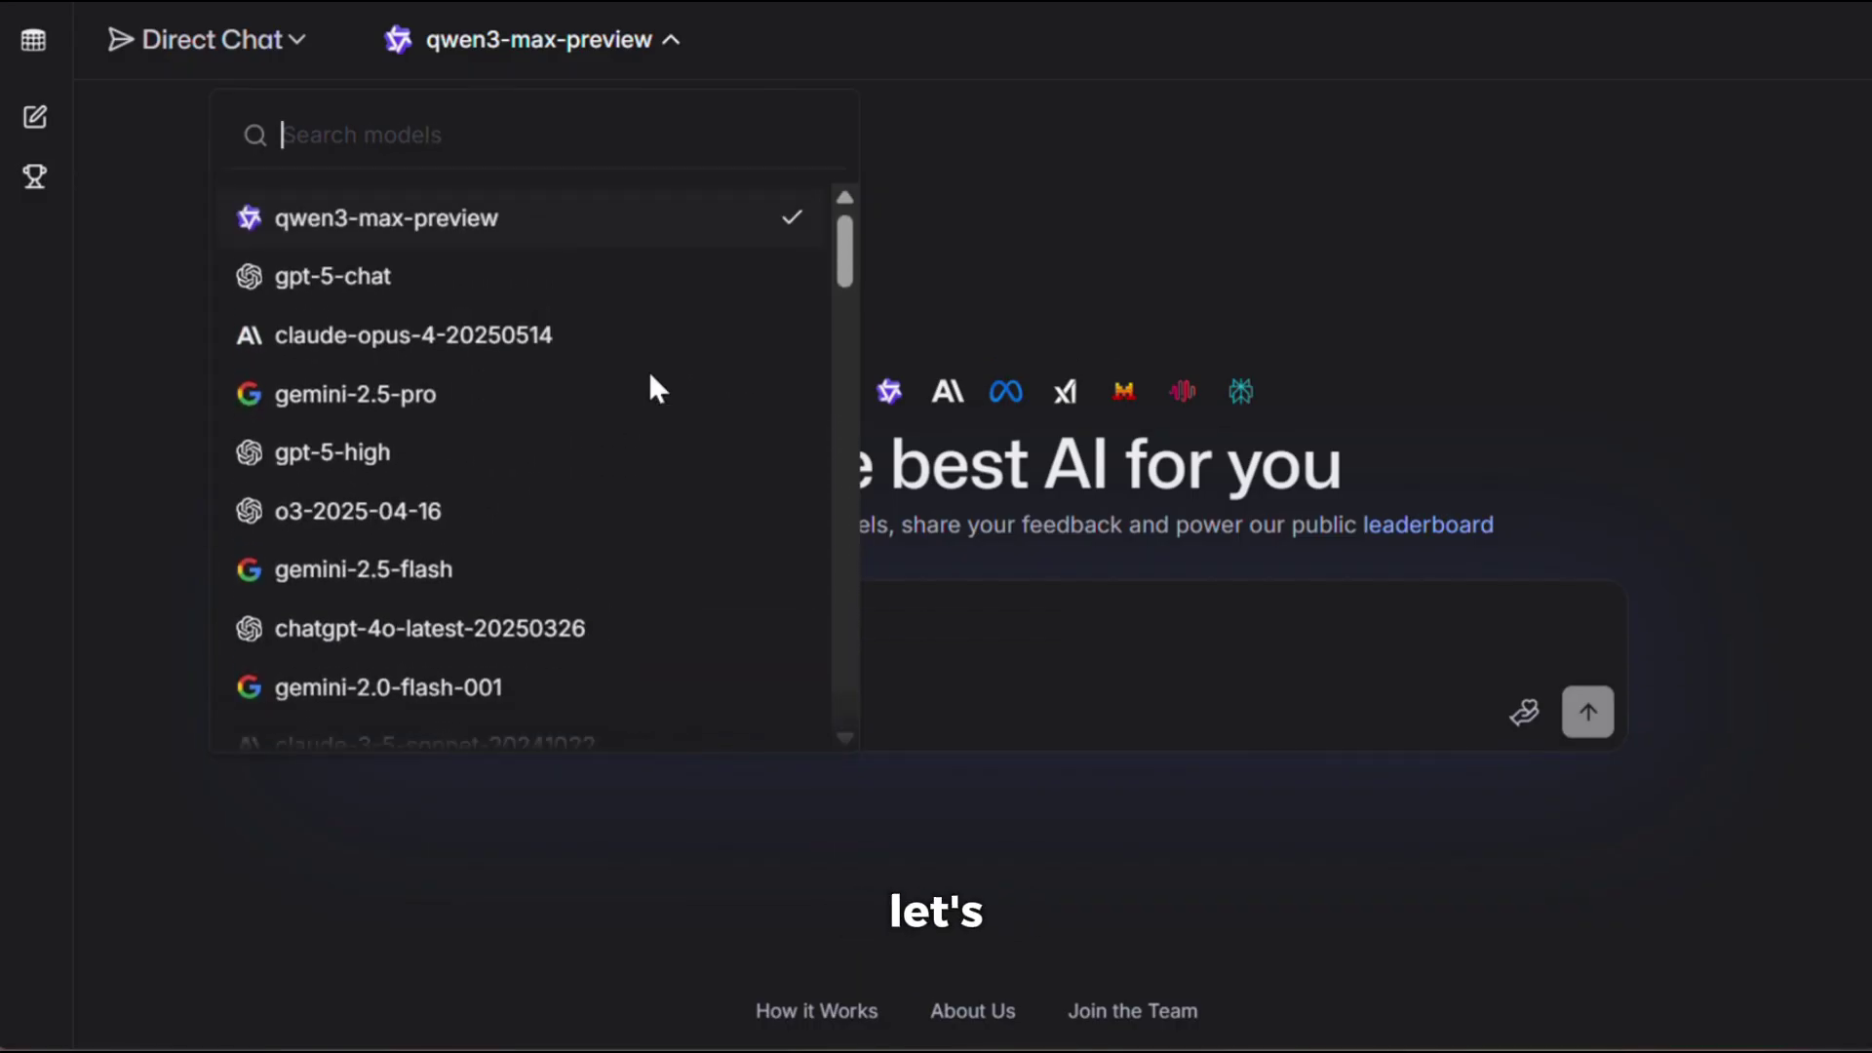
pyautogui.click(440, 276)
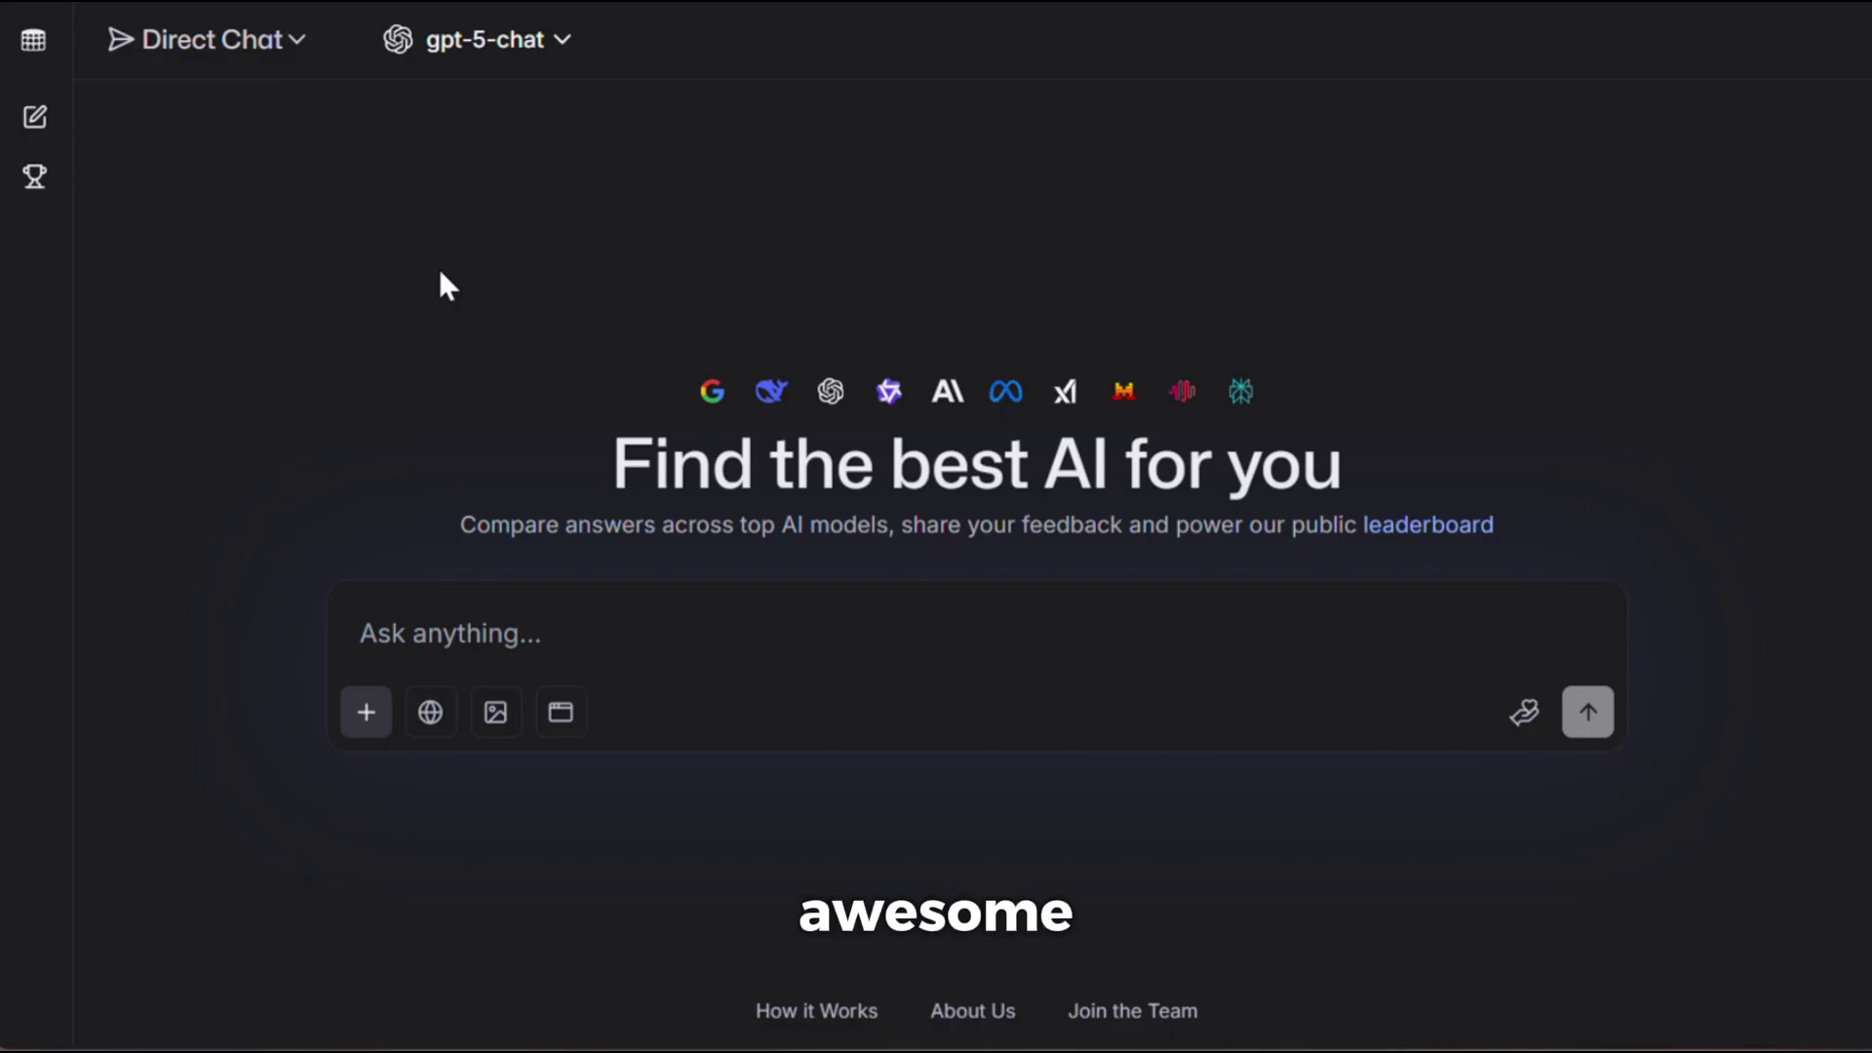
# Send gpt-5-chat the pasted World War 2 YouTube Short script request and accept the Terms of Use
pyautogui.click(633, 631)
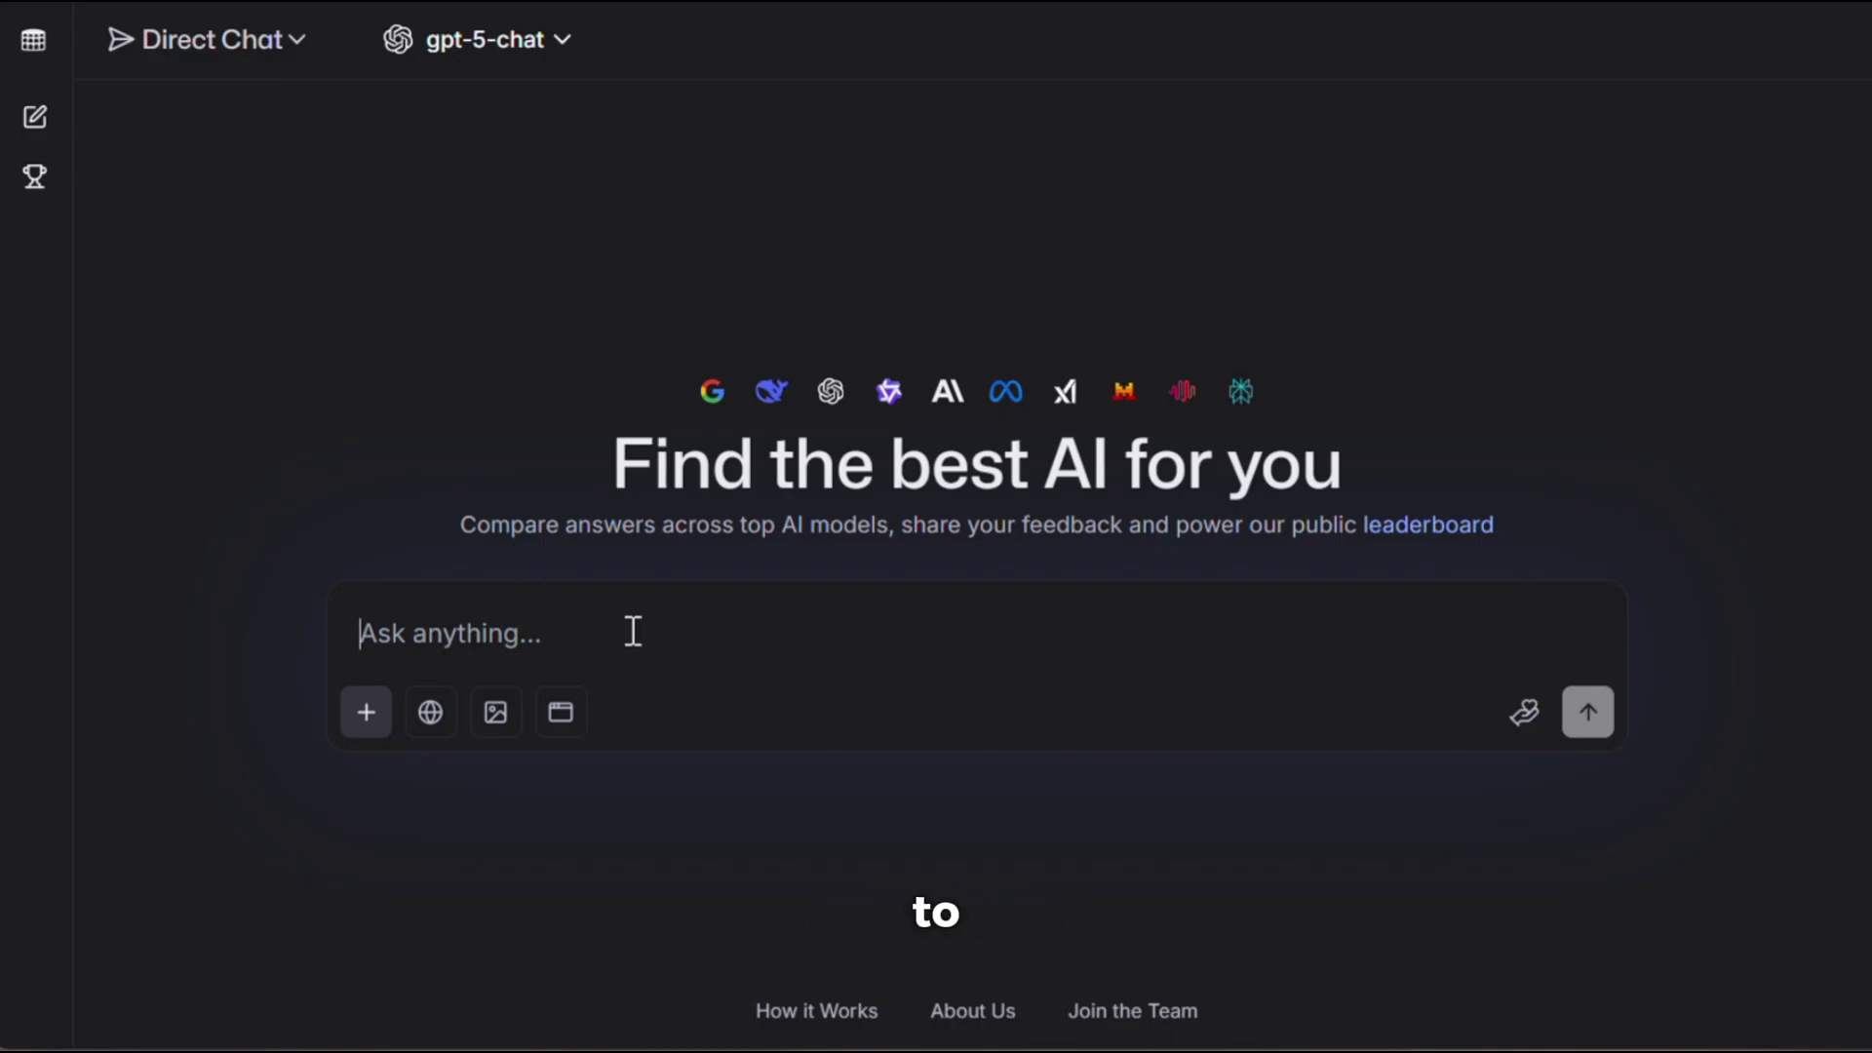
pyautogui.write('create a youtube short script about world war 2, it should be scene by scene and you also need to give me image prompts for each scene')
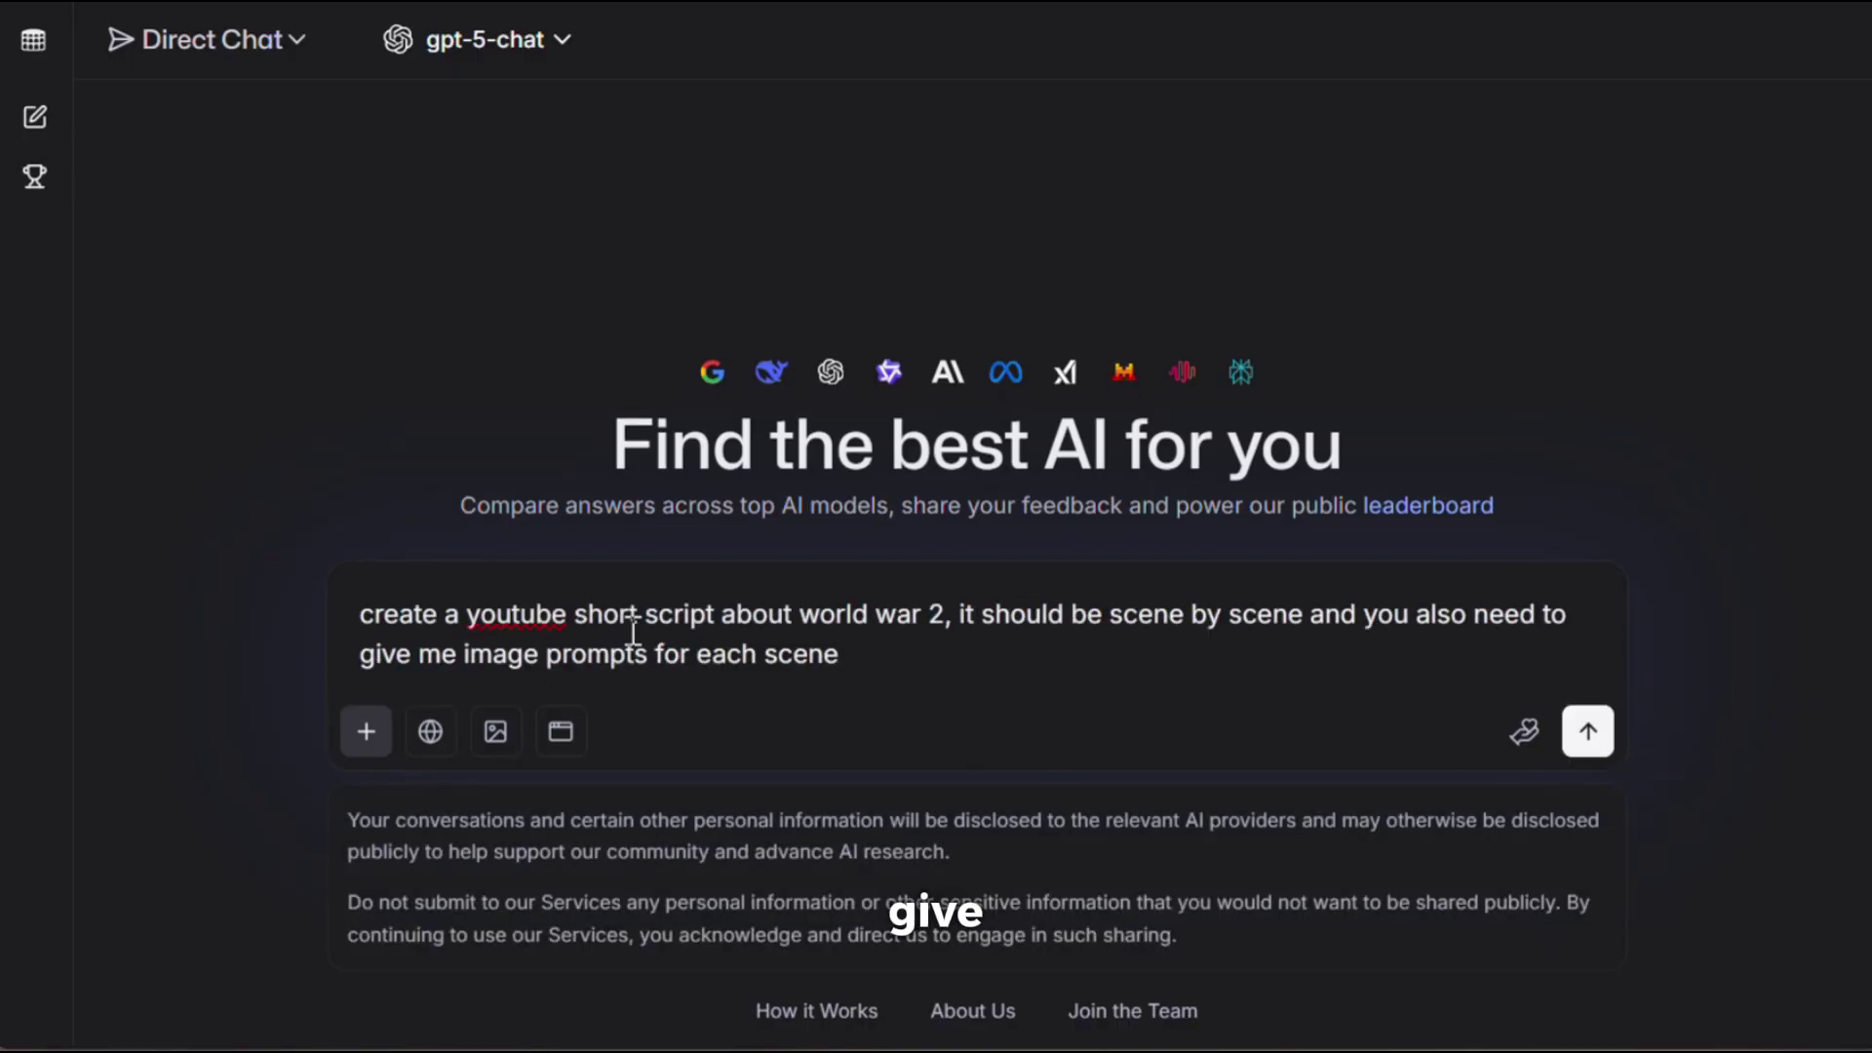
pyautogui.press('Return')
pyautogui.click(1336, 744)
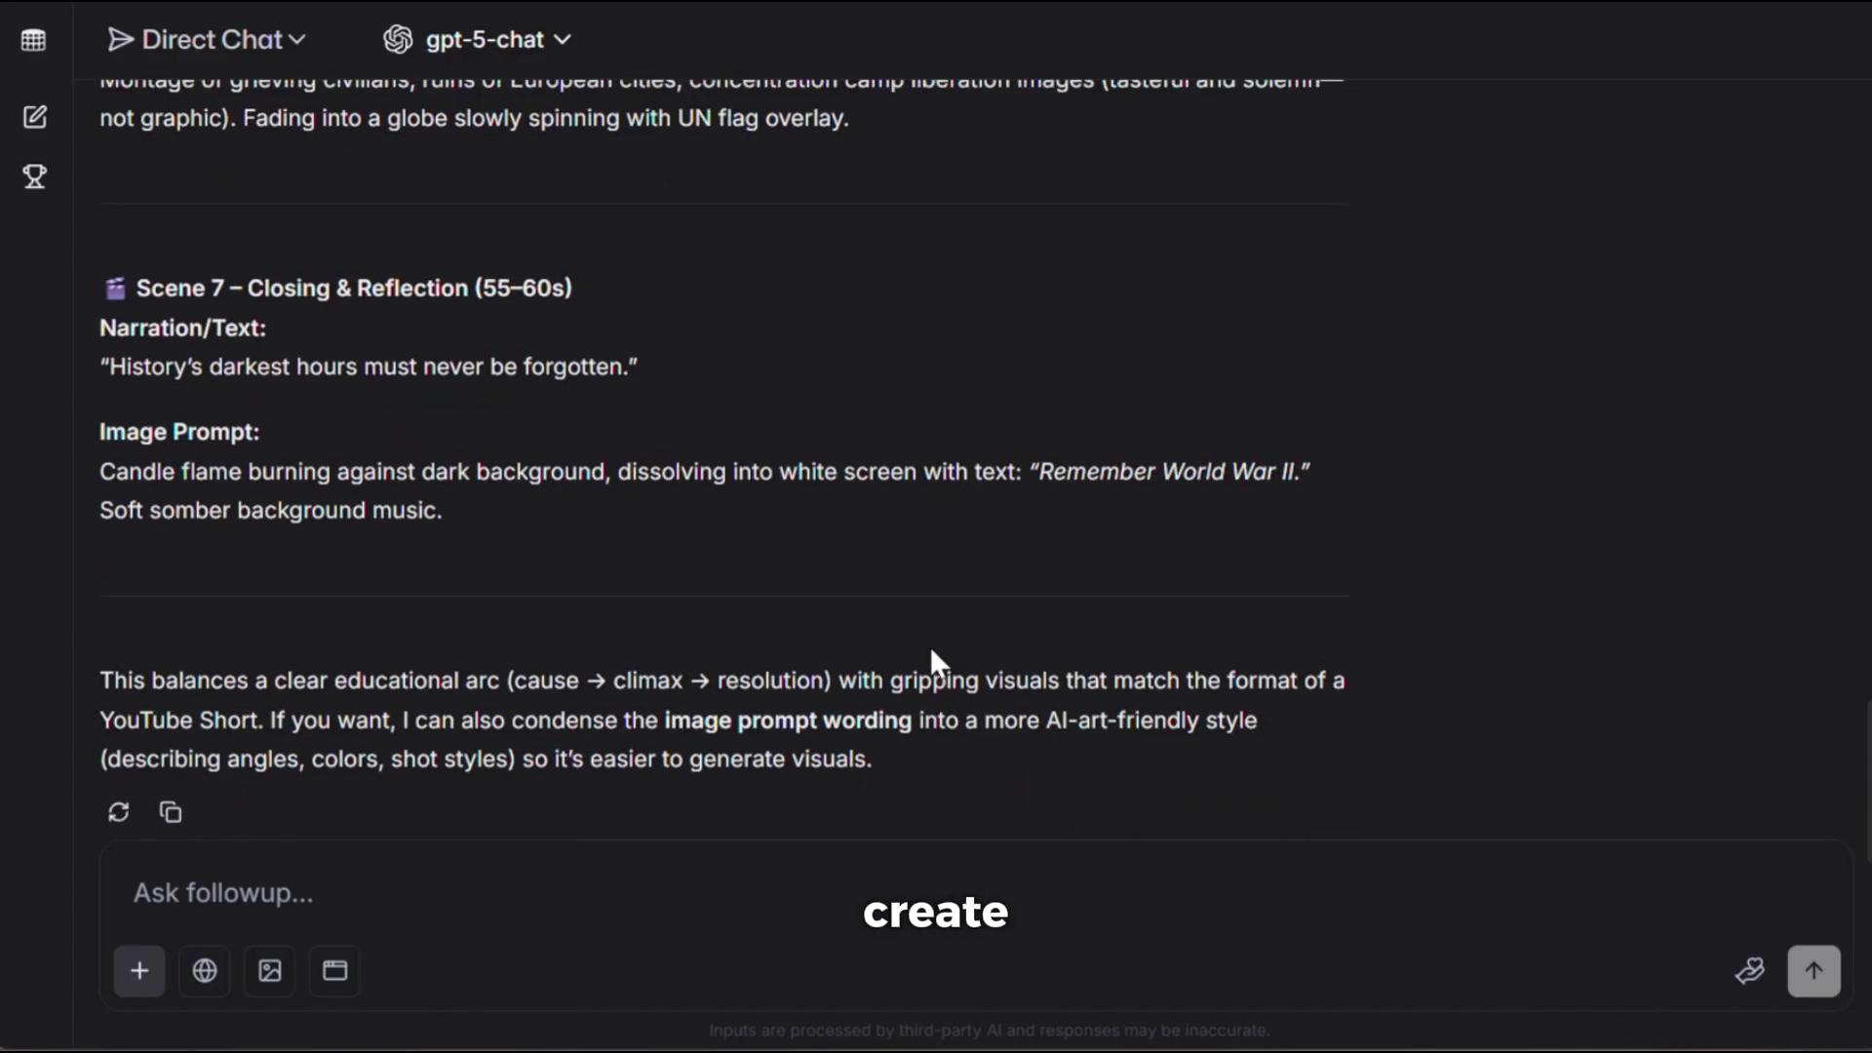
pyautogui.scroll(8, 932, 653)
pyautogui.scroll(-8, 931, 663)
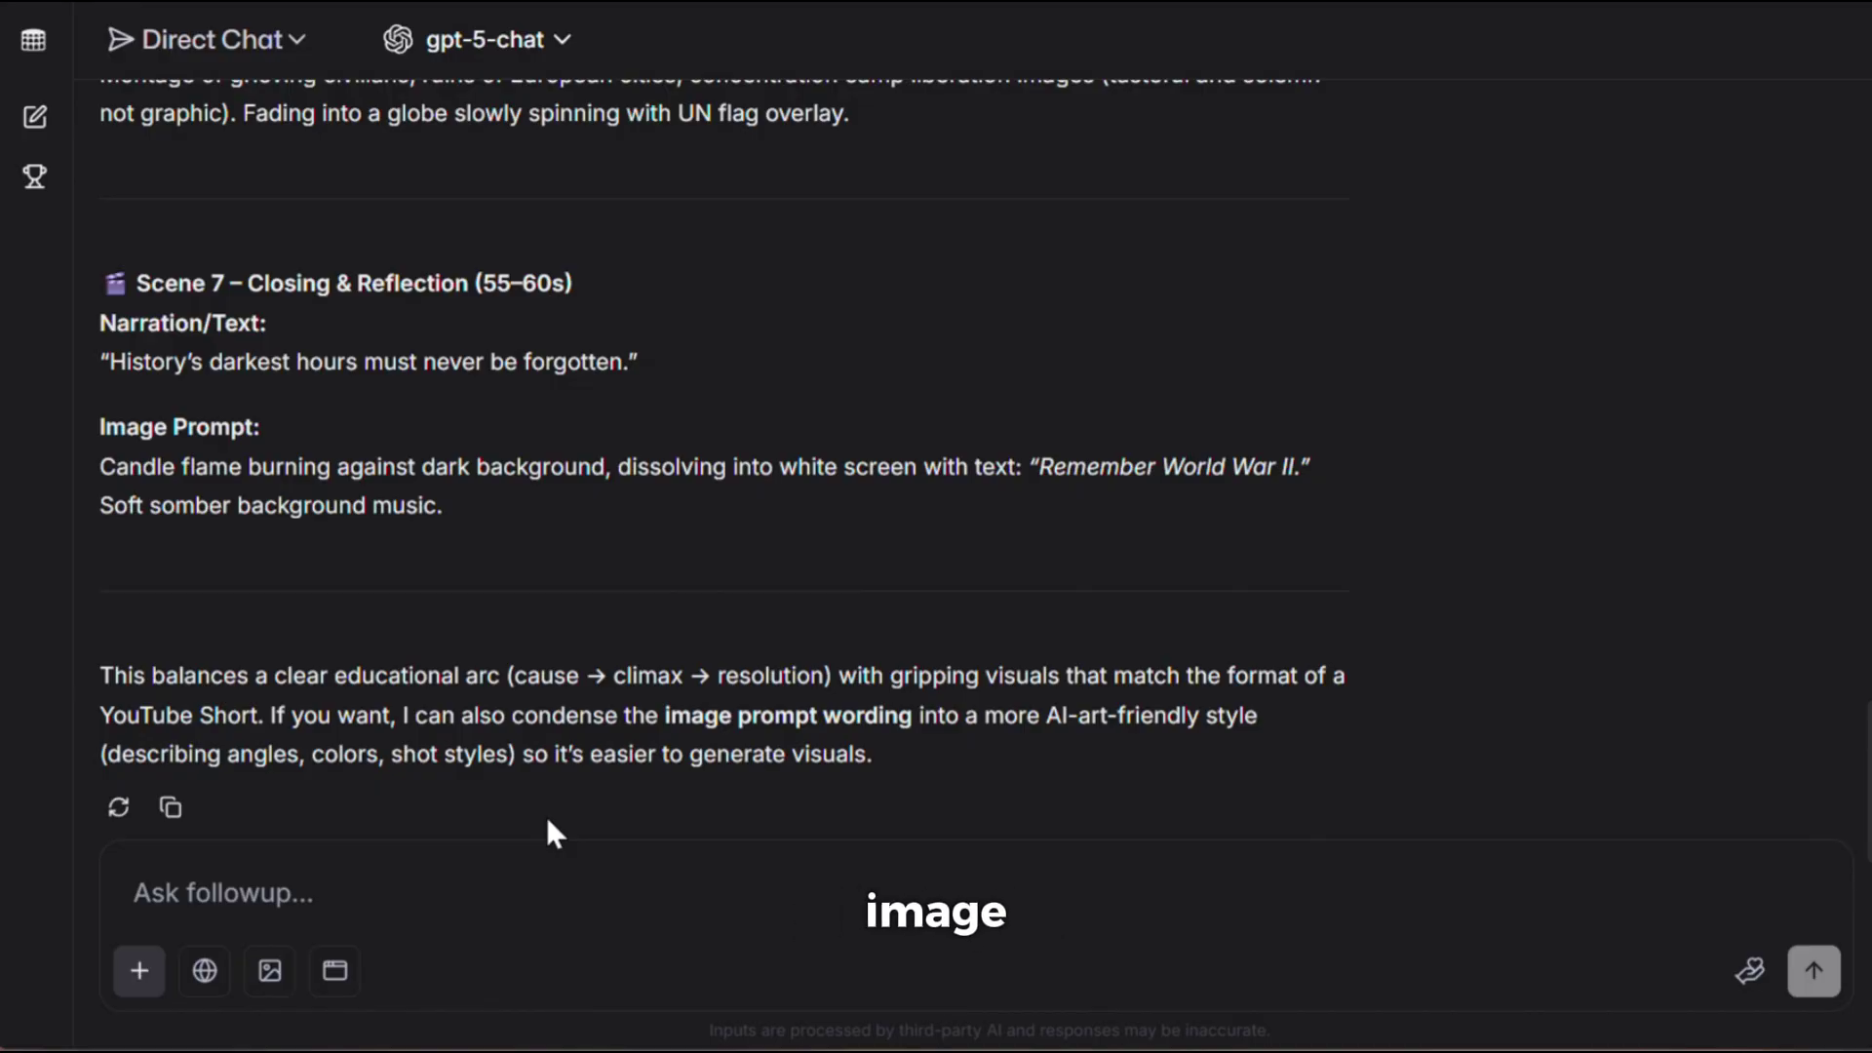
# Upload the rabbit artwork, ask for a prompt recreating it in the same style, and select the returned prompt
pyautogui.click(139, 970)
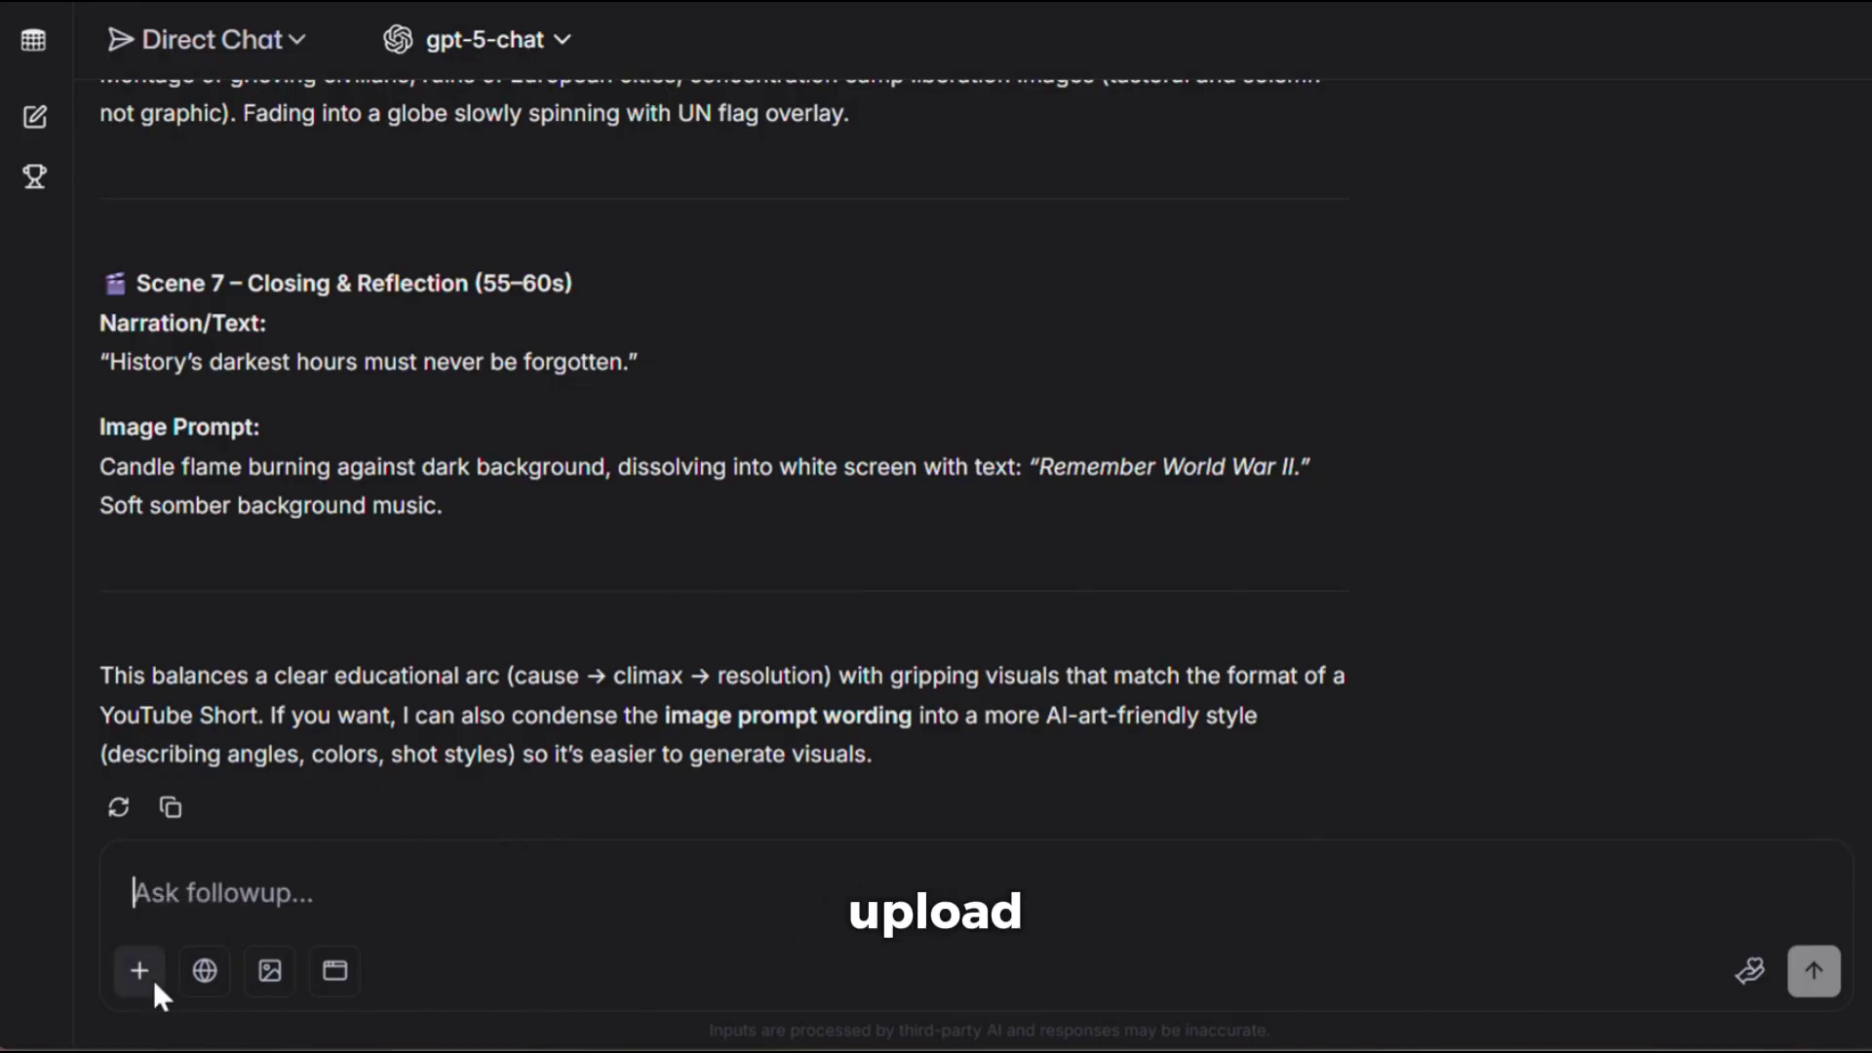
pyautogui.write('give me the image prompt to generate this exact same image with exact same style')
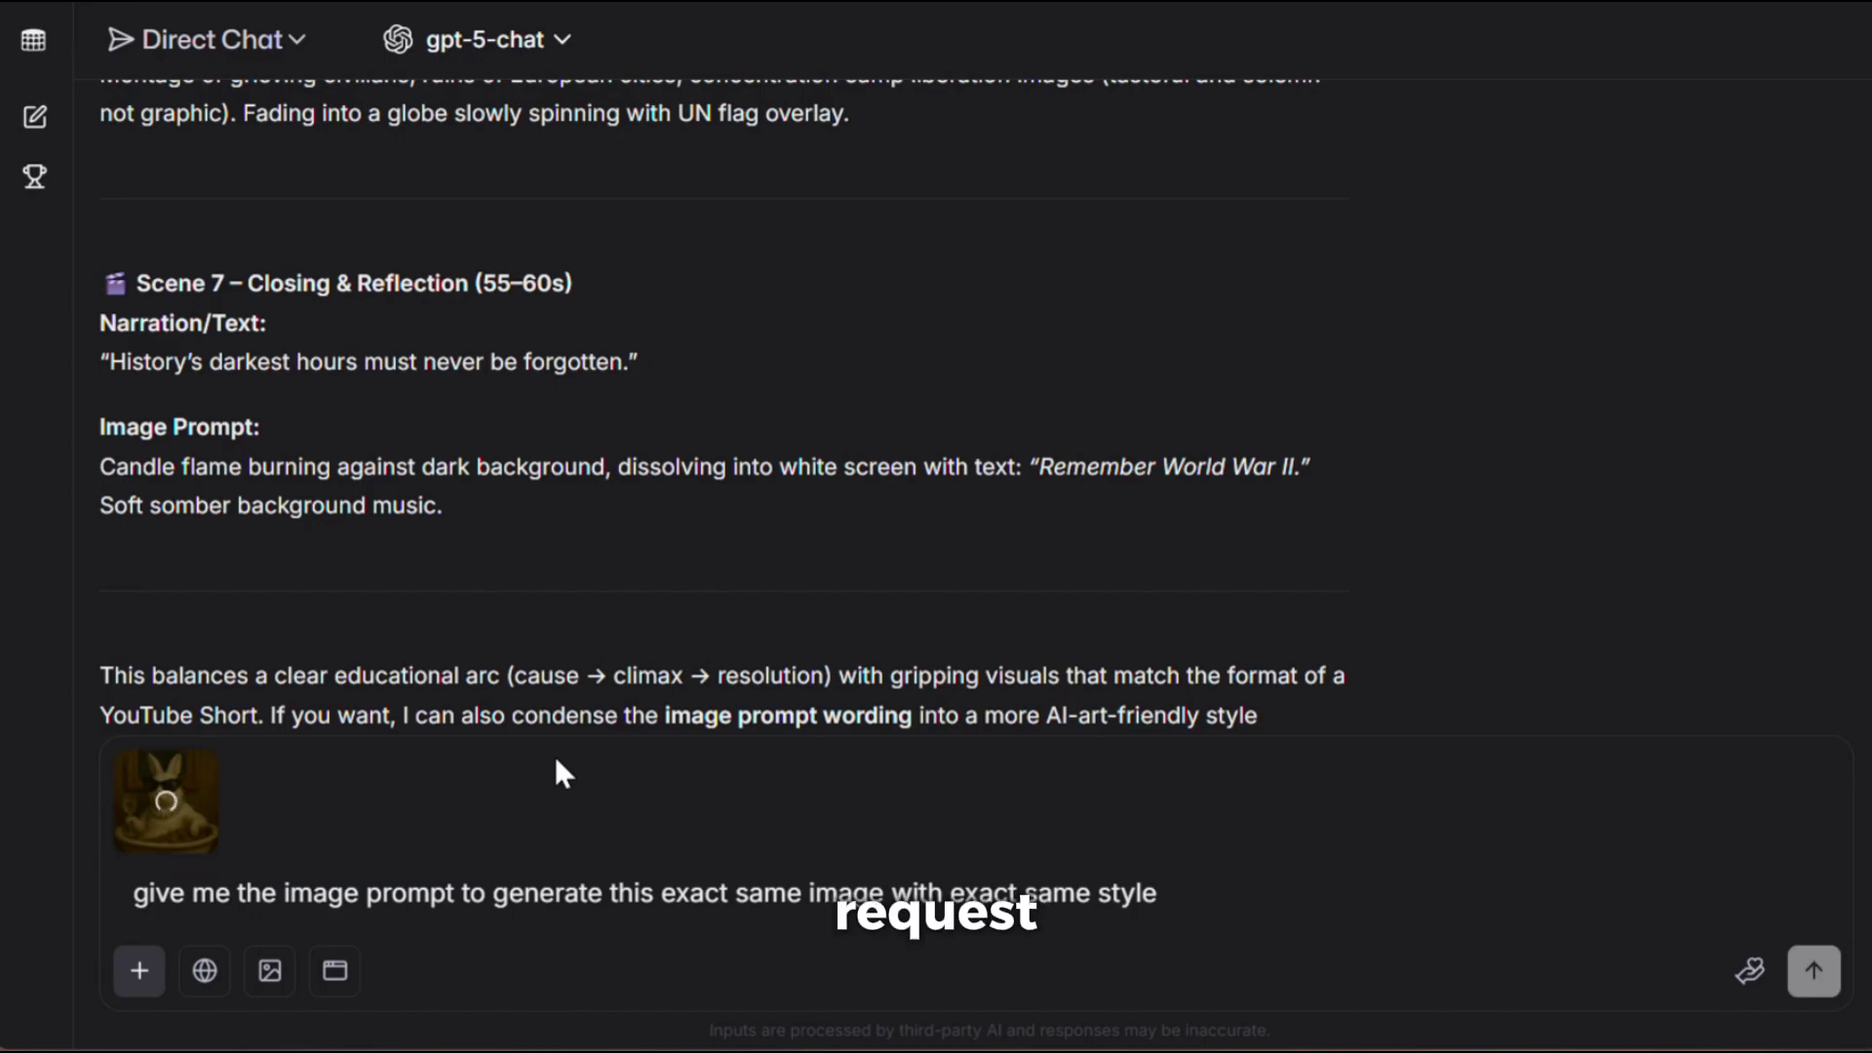
pyautogui.press('Return')
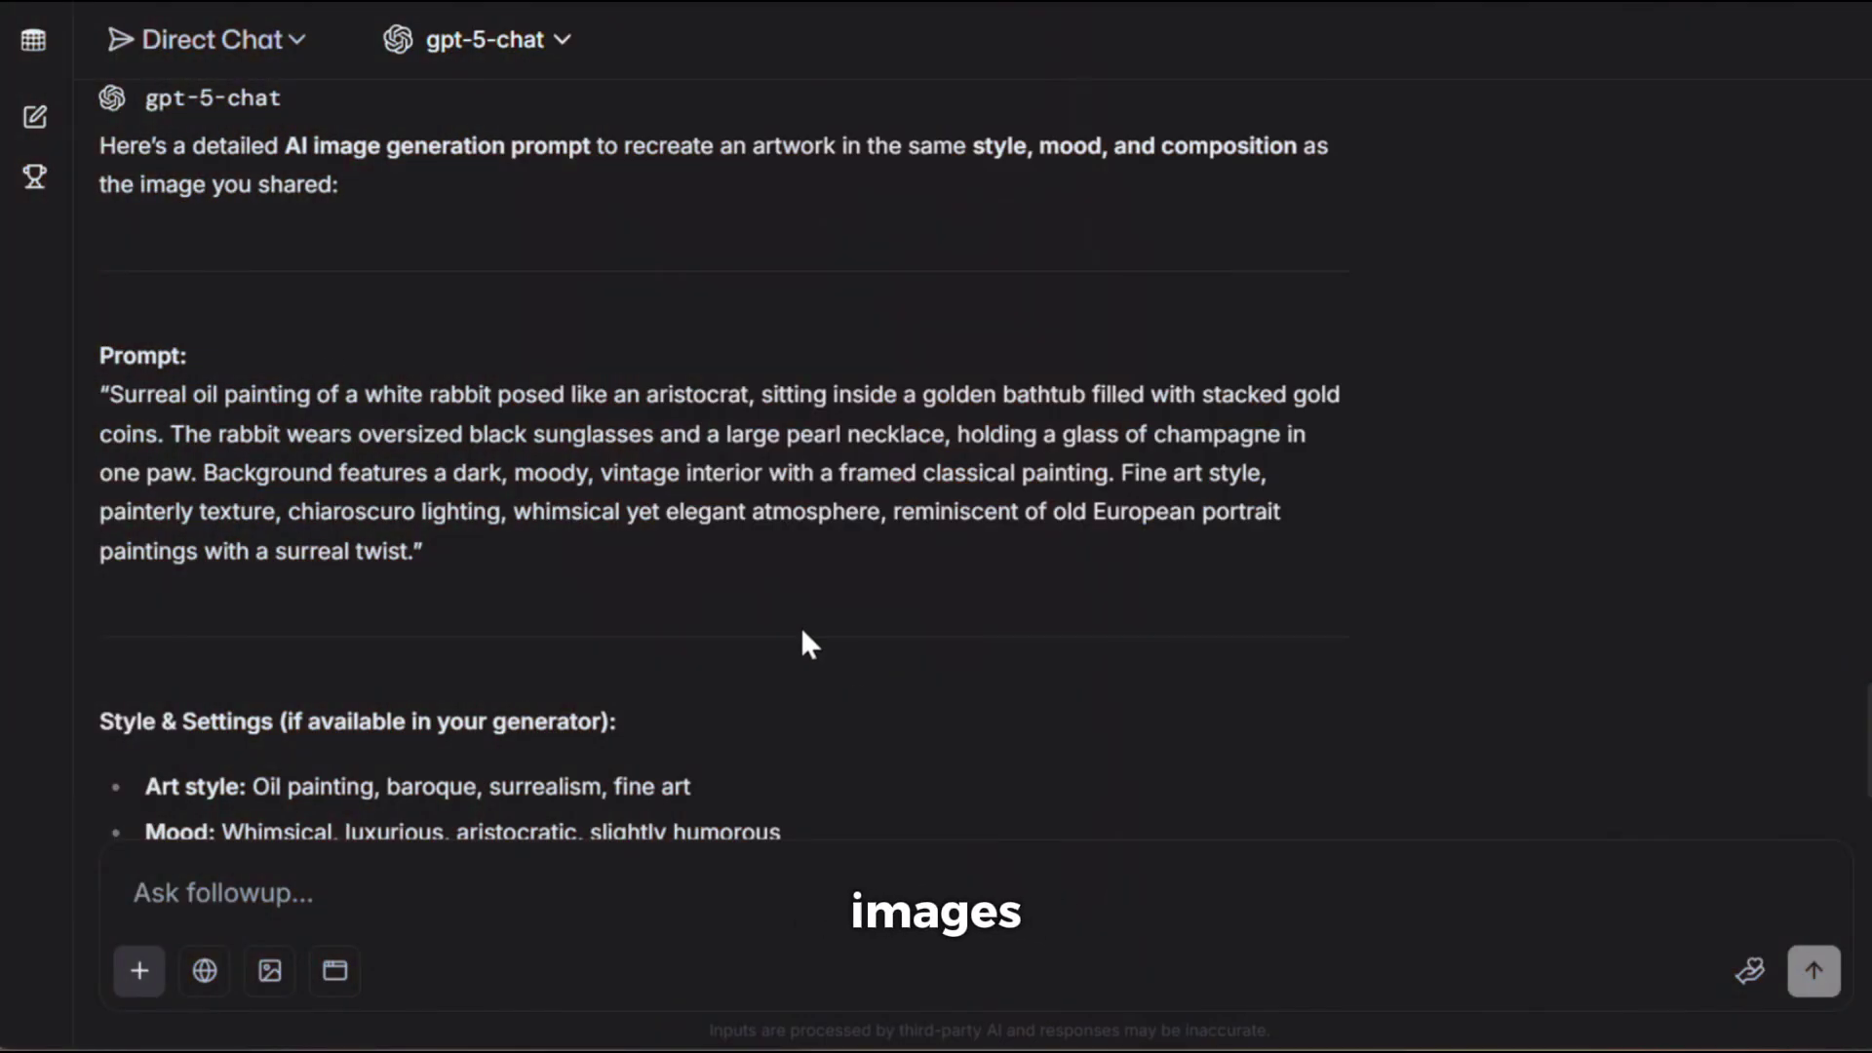
pyautogui.moveTo(110, 393); pyautogui.dragTo(419, 553)
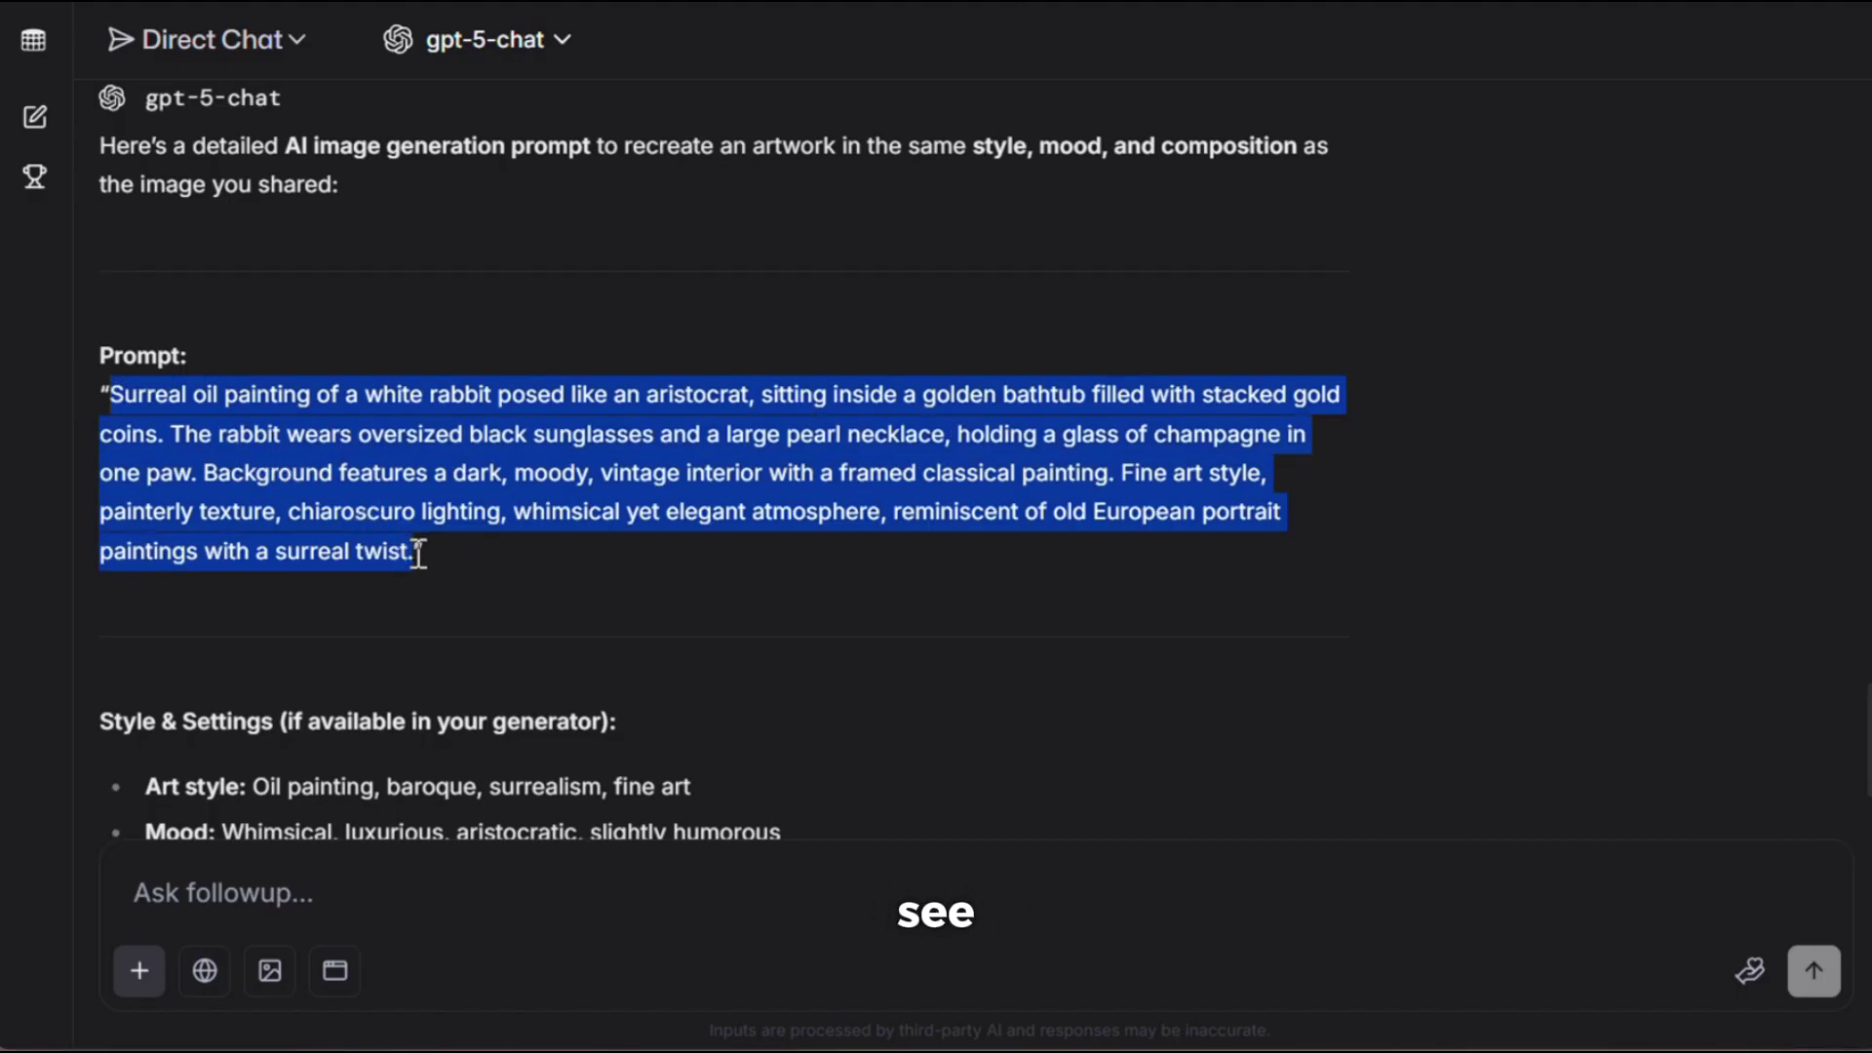
# Start a new image-generation chat in Direct Chat mode
pyautogui.click(277, 973)
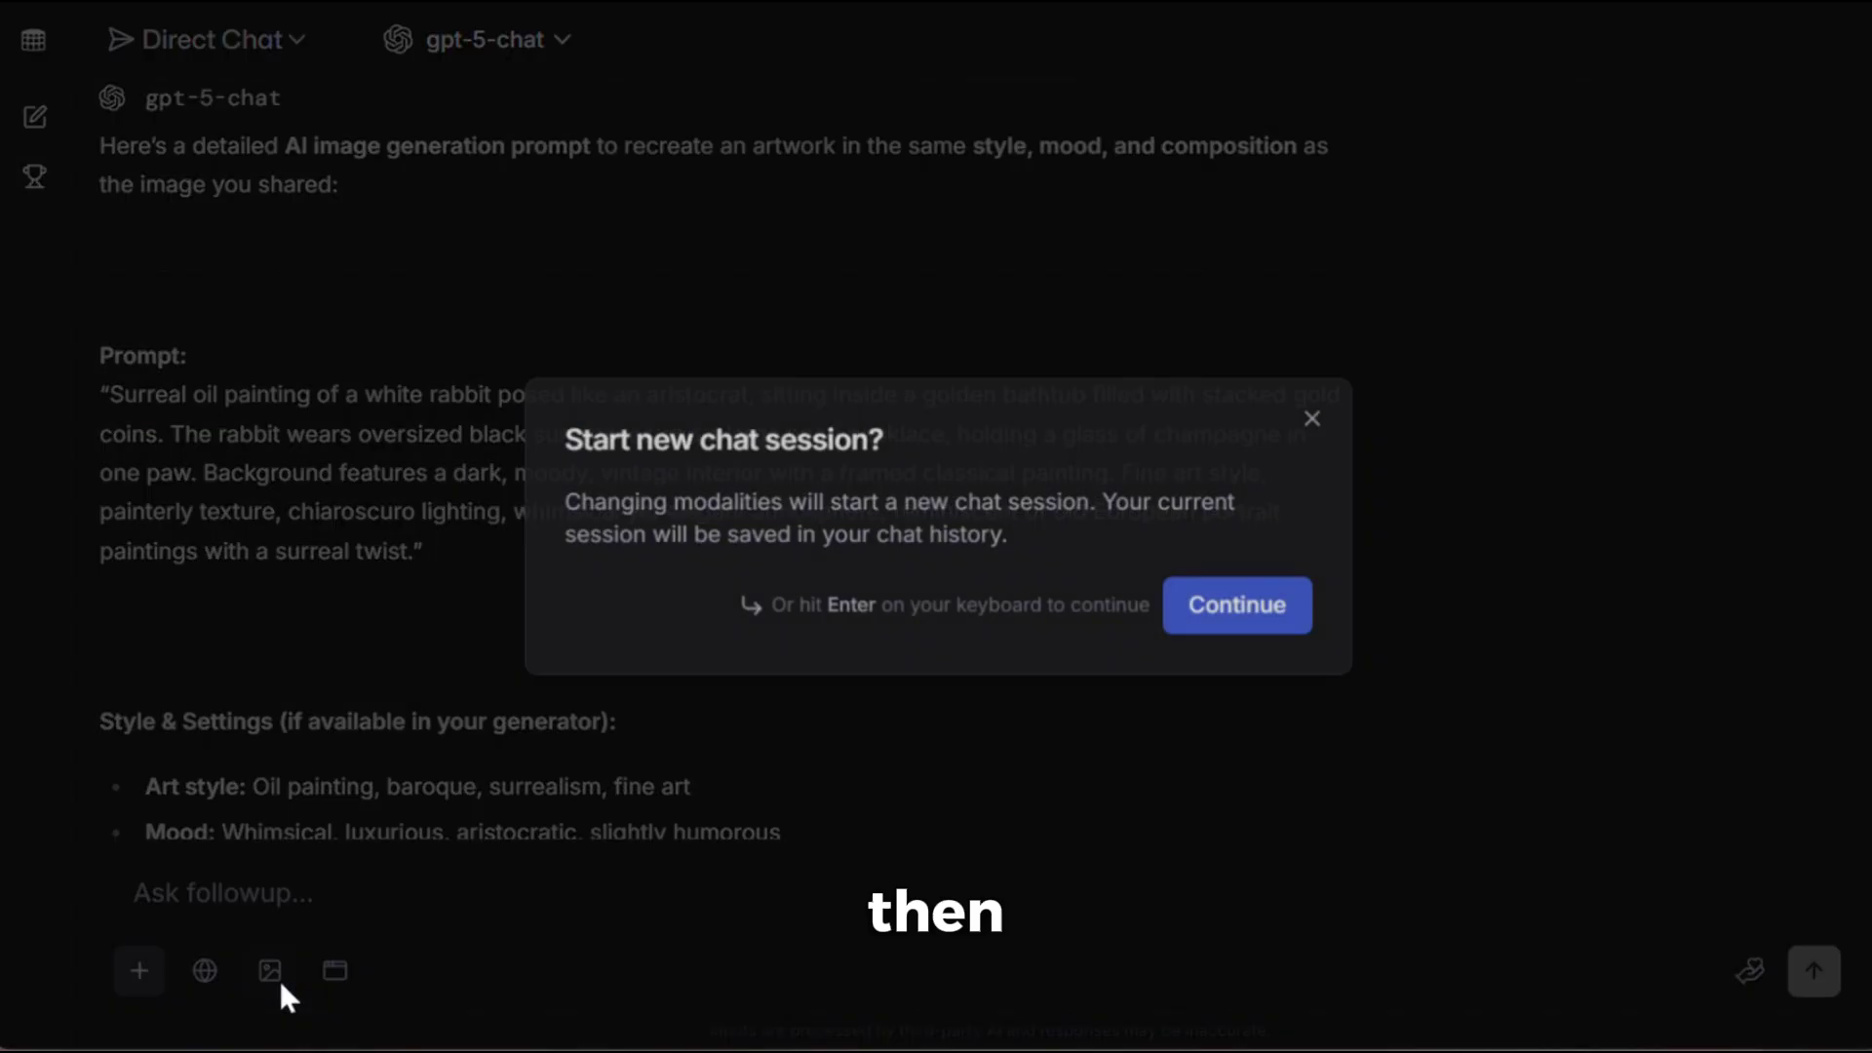
pyautogui.click(1231, 612)
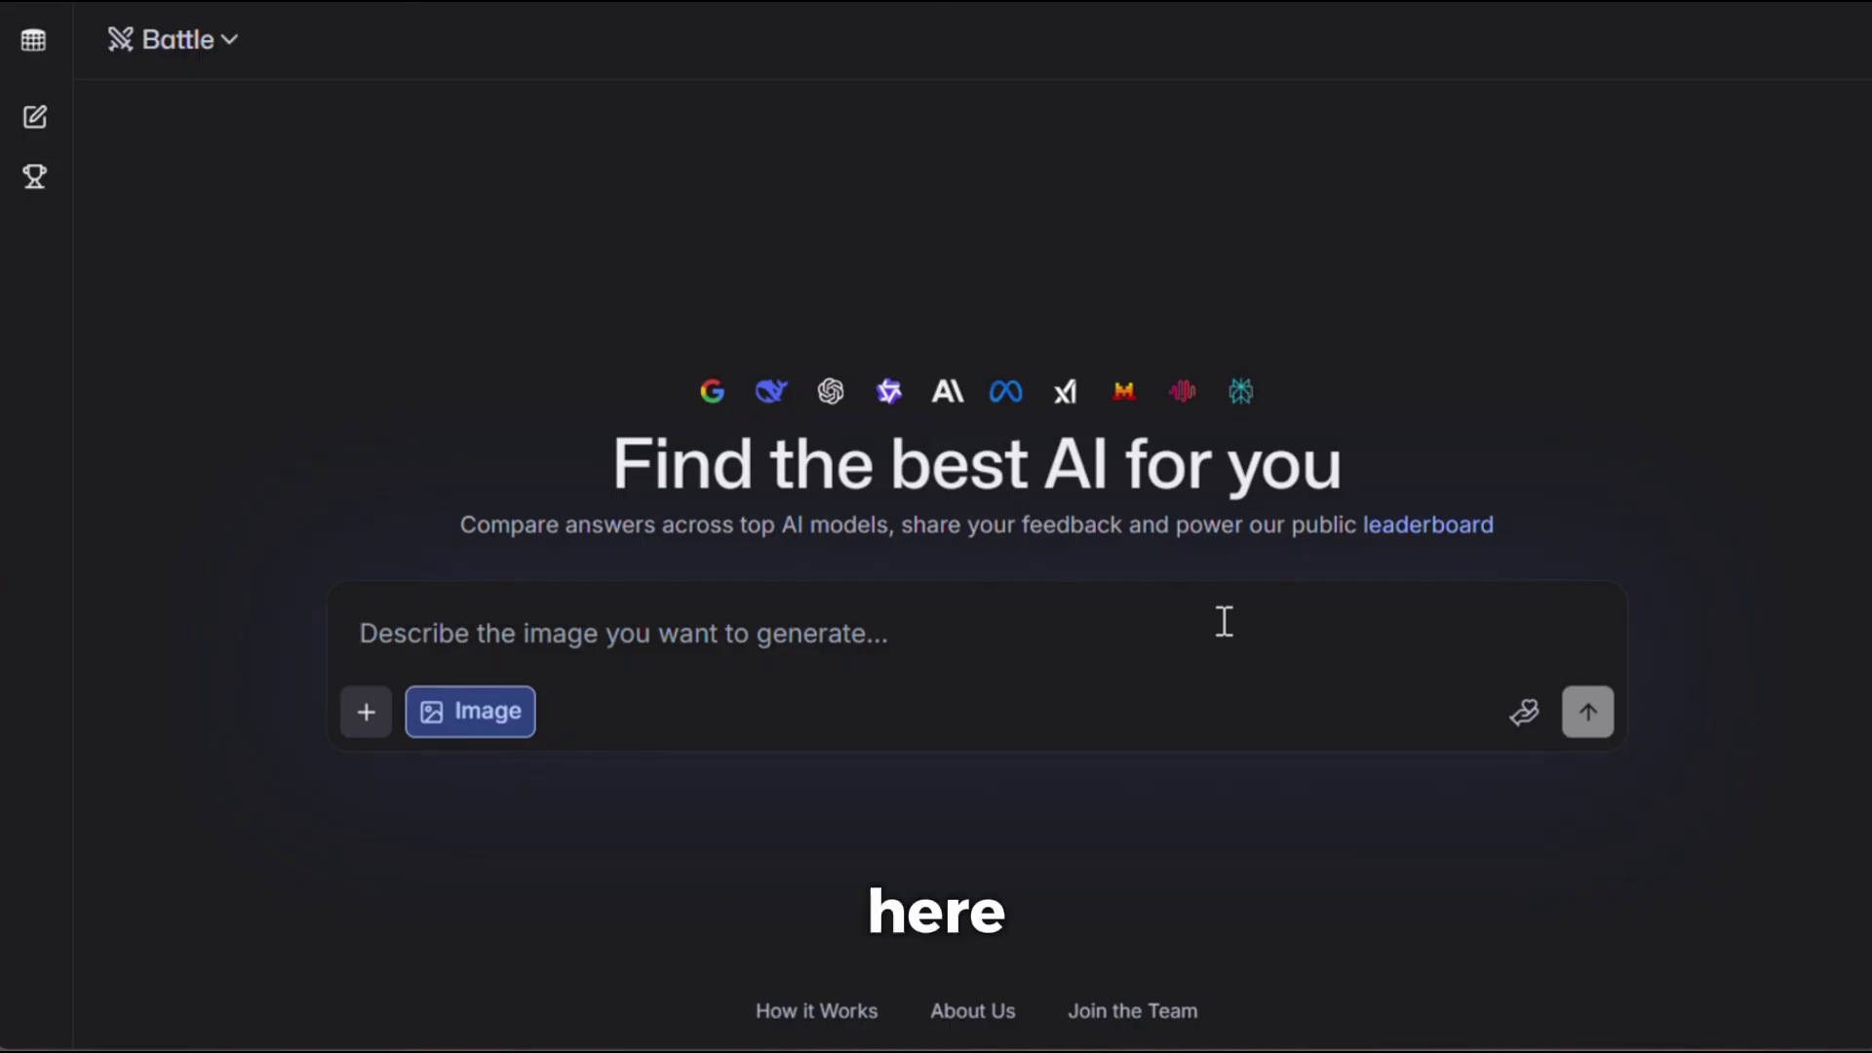
pyautogui.click(226, 41)
pyautogui.click(236, 294)
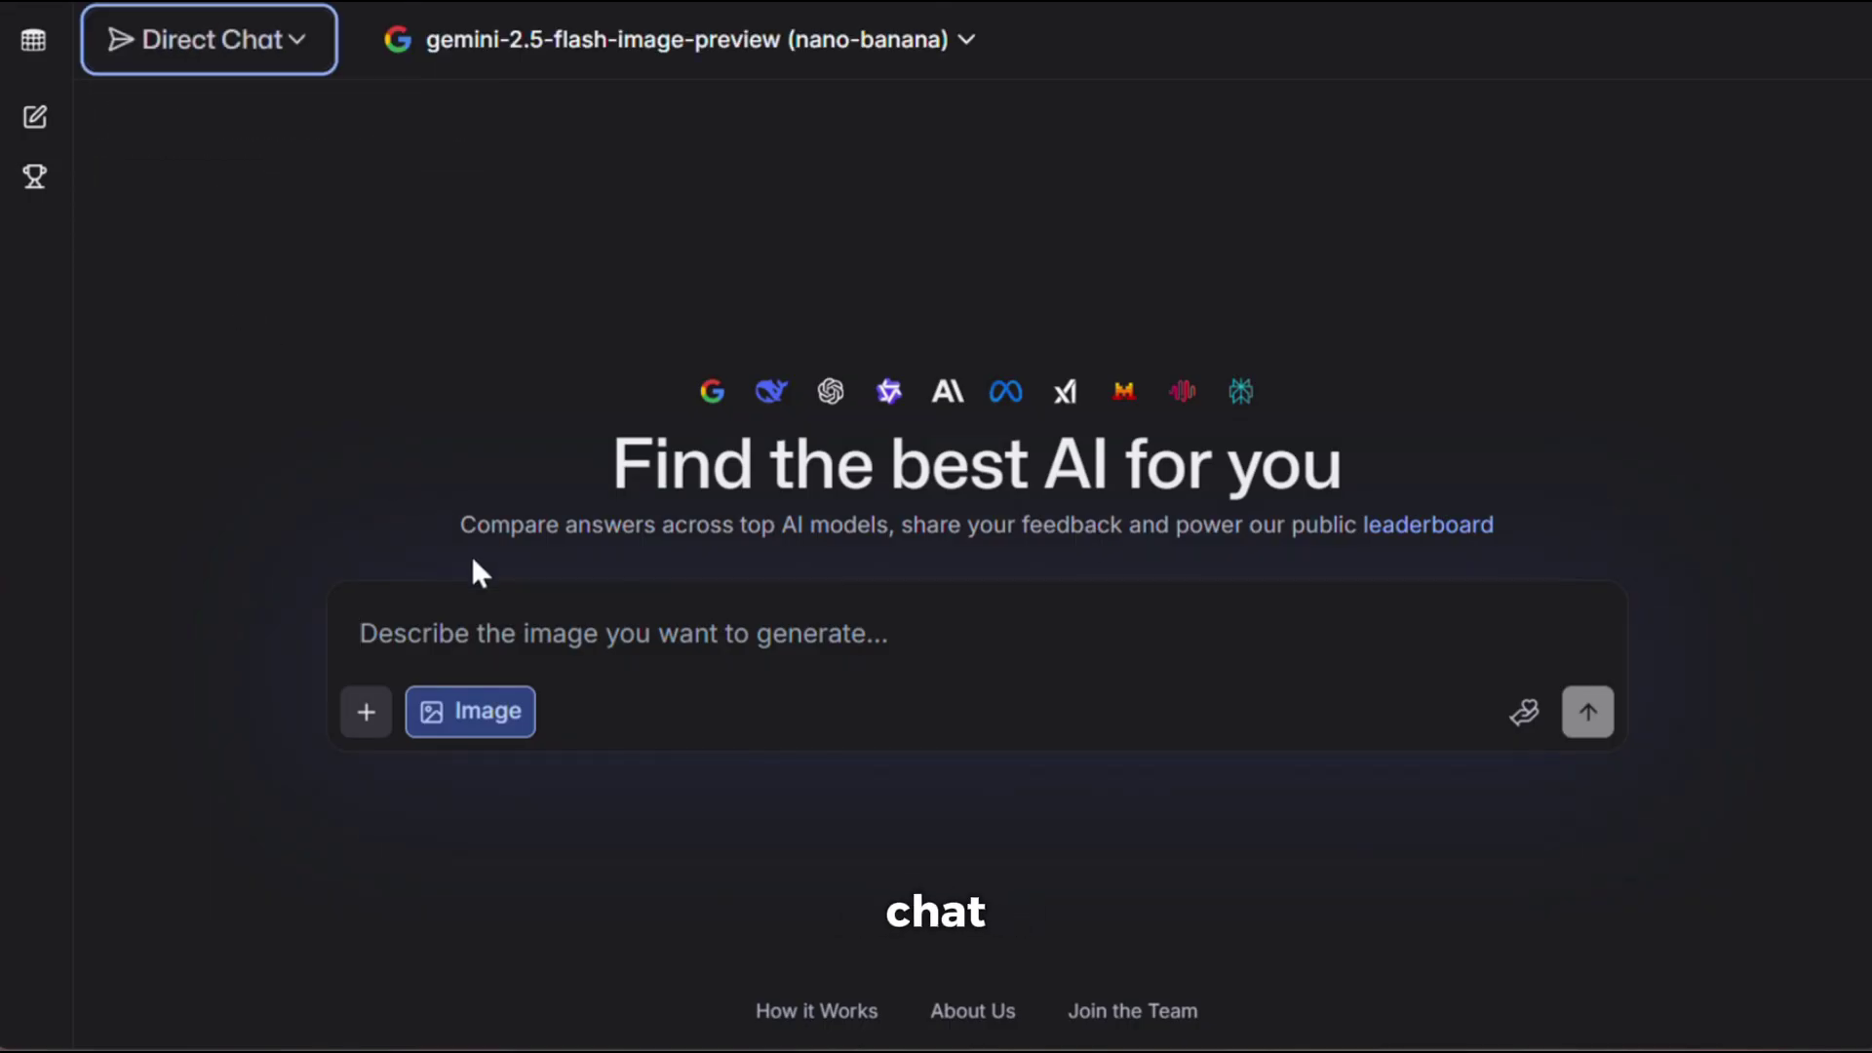
# Generate the rabbit artwork with gpt-image-1 from the pasted rabbit prompt
pyautogui.click(904, 45)
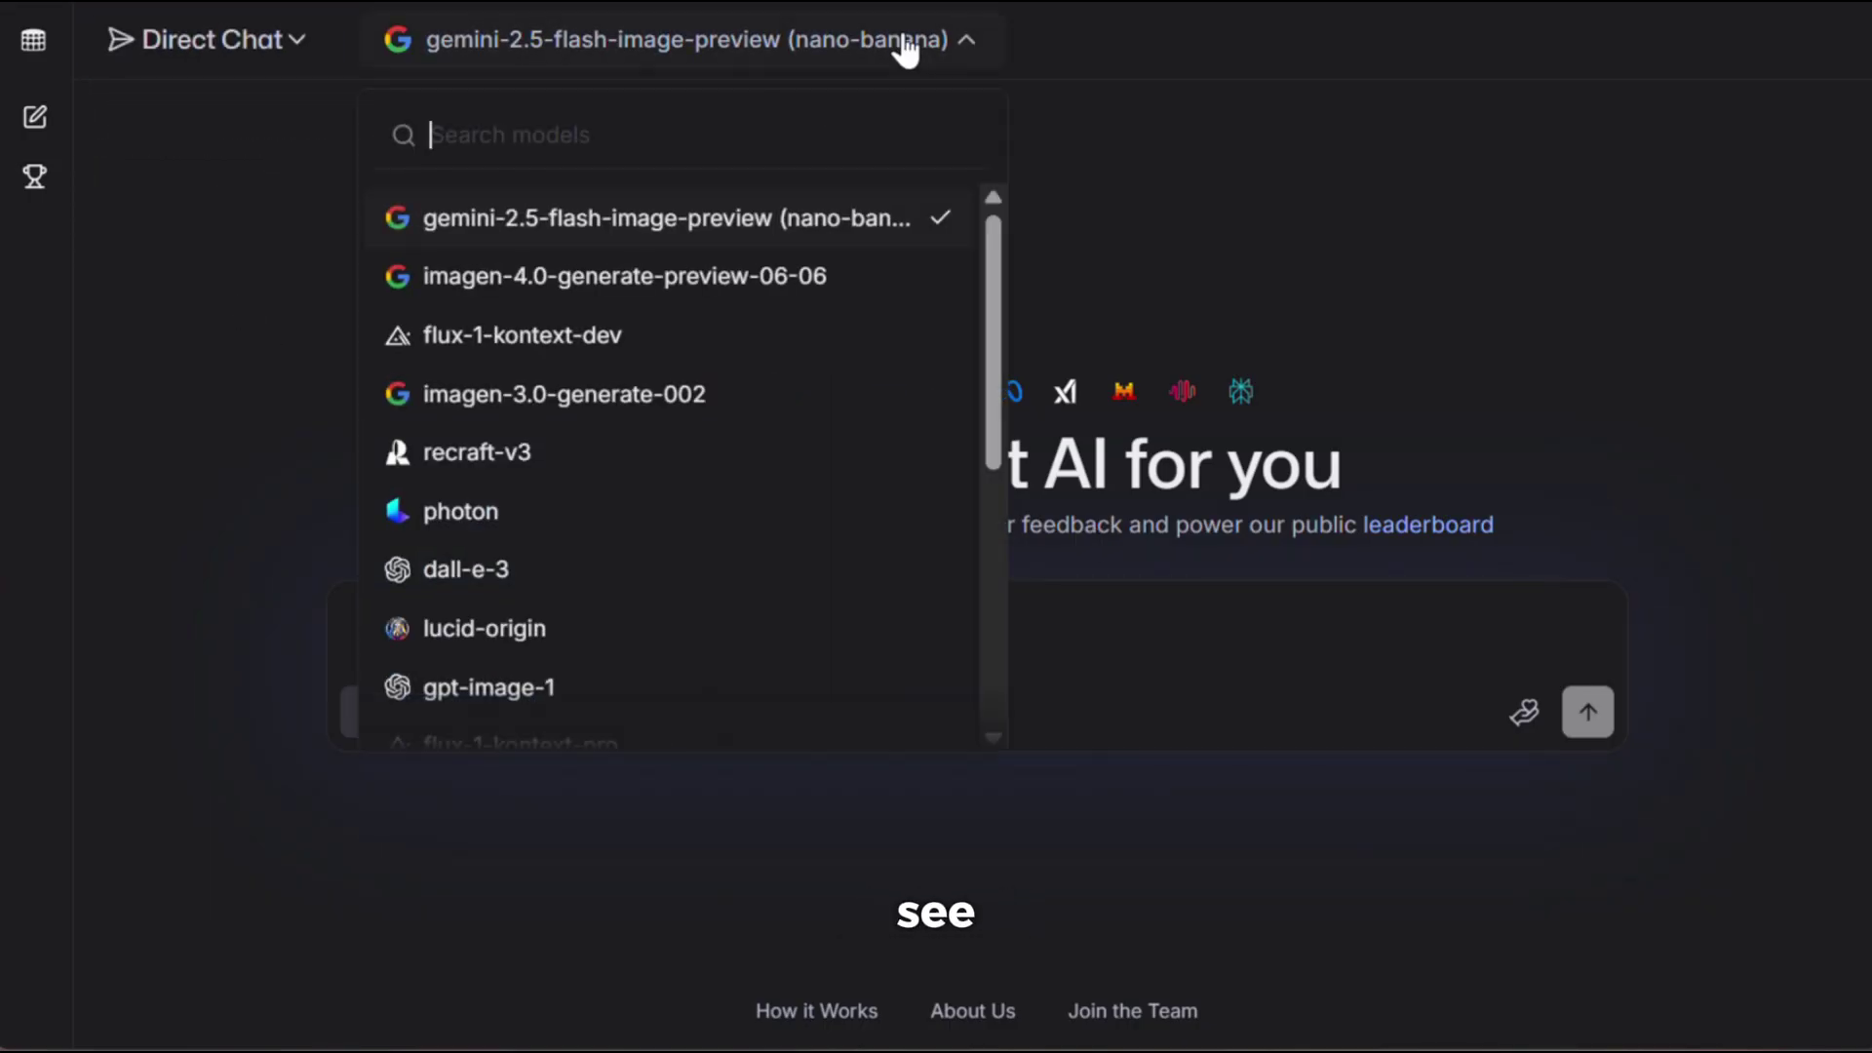
pyautogui.scroll(-5, 883, 360)
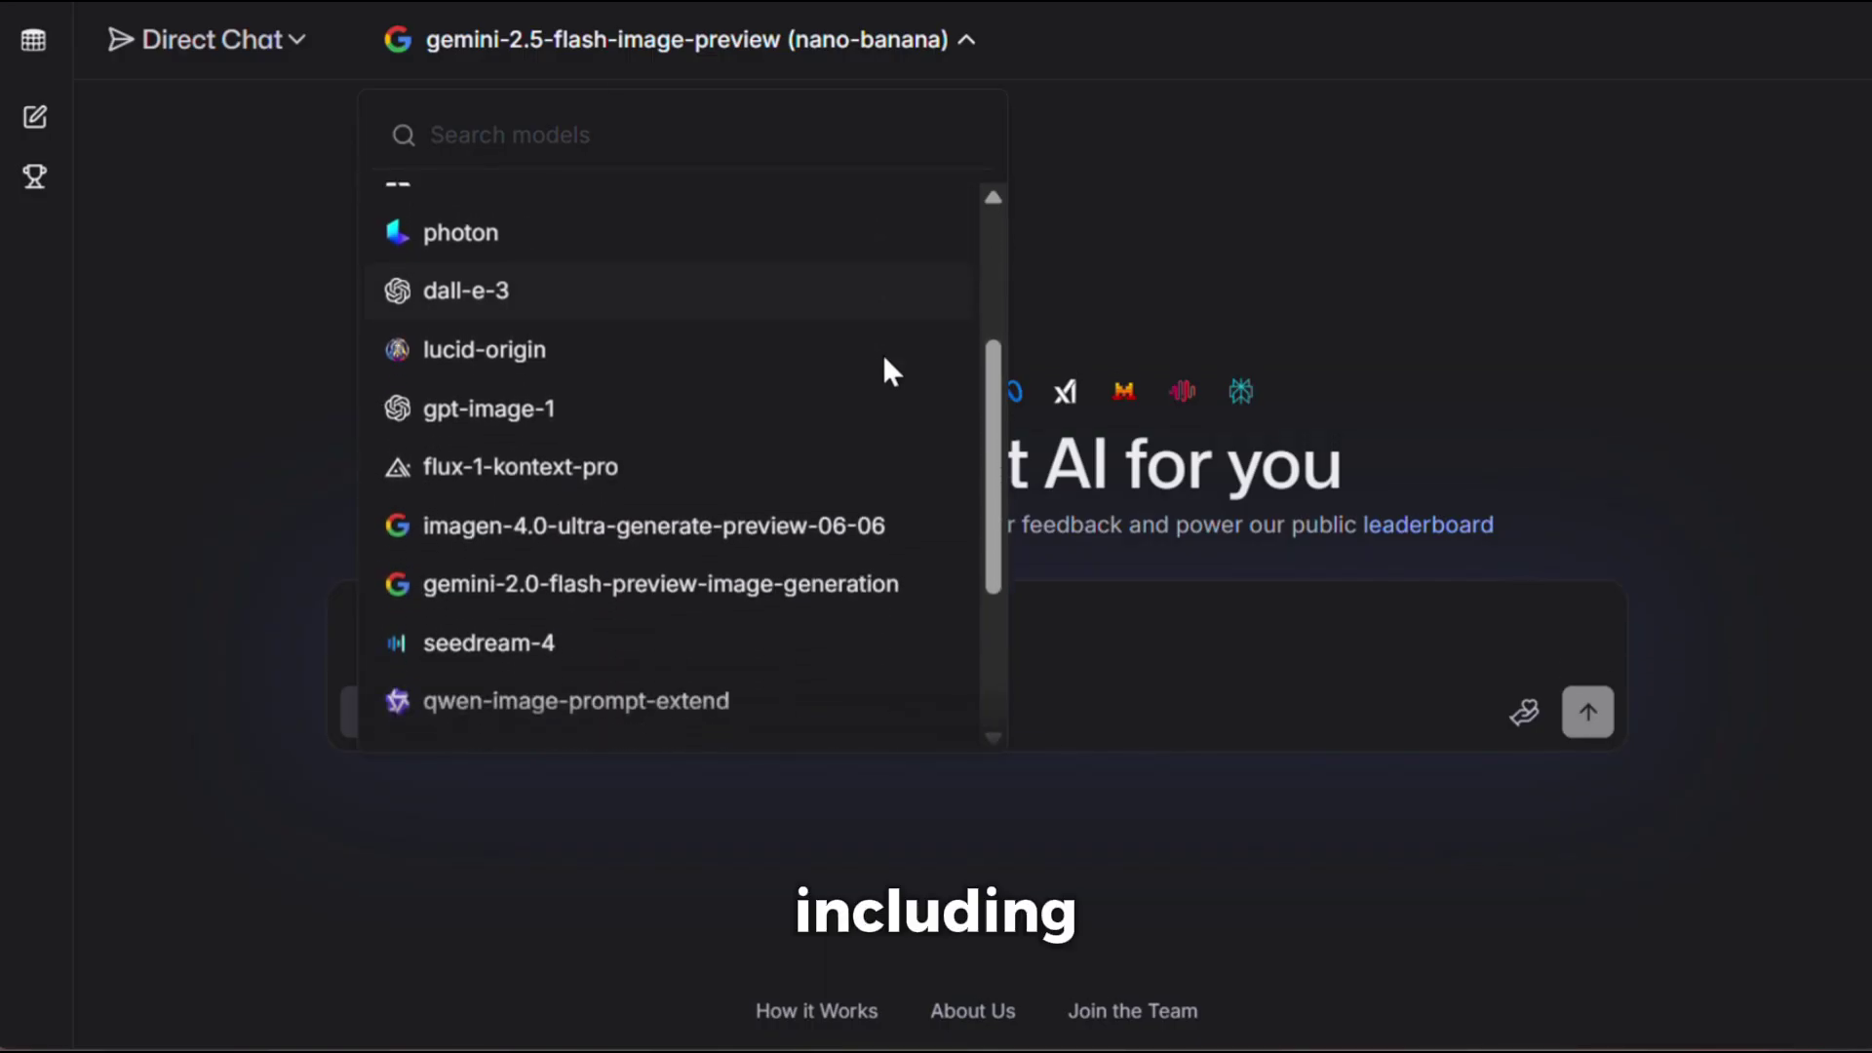
pyautogui.scroll(-5, 884, 362)
pyautogui.scroll(3, 884, 363)
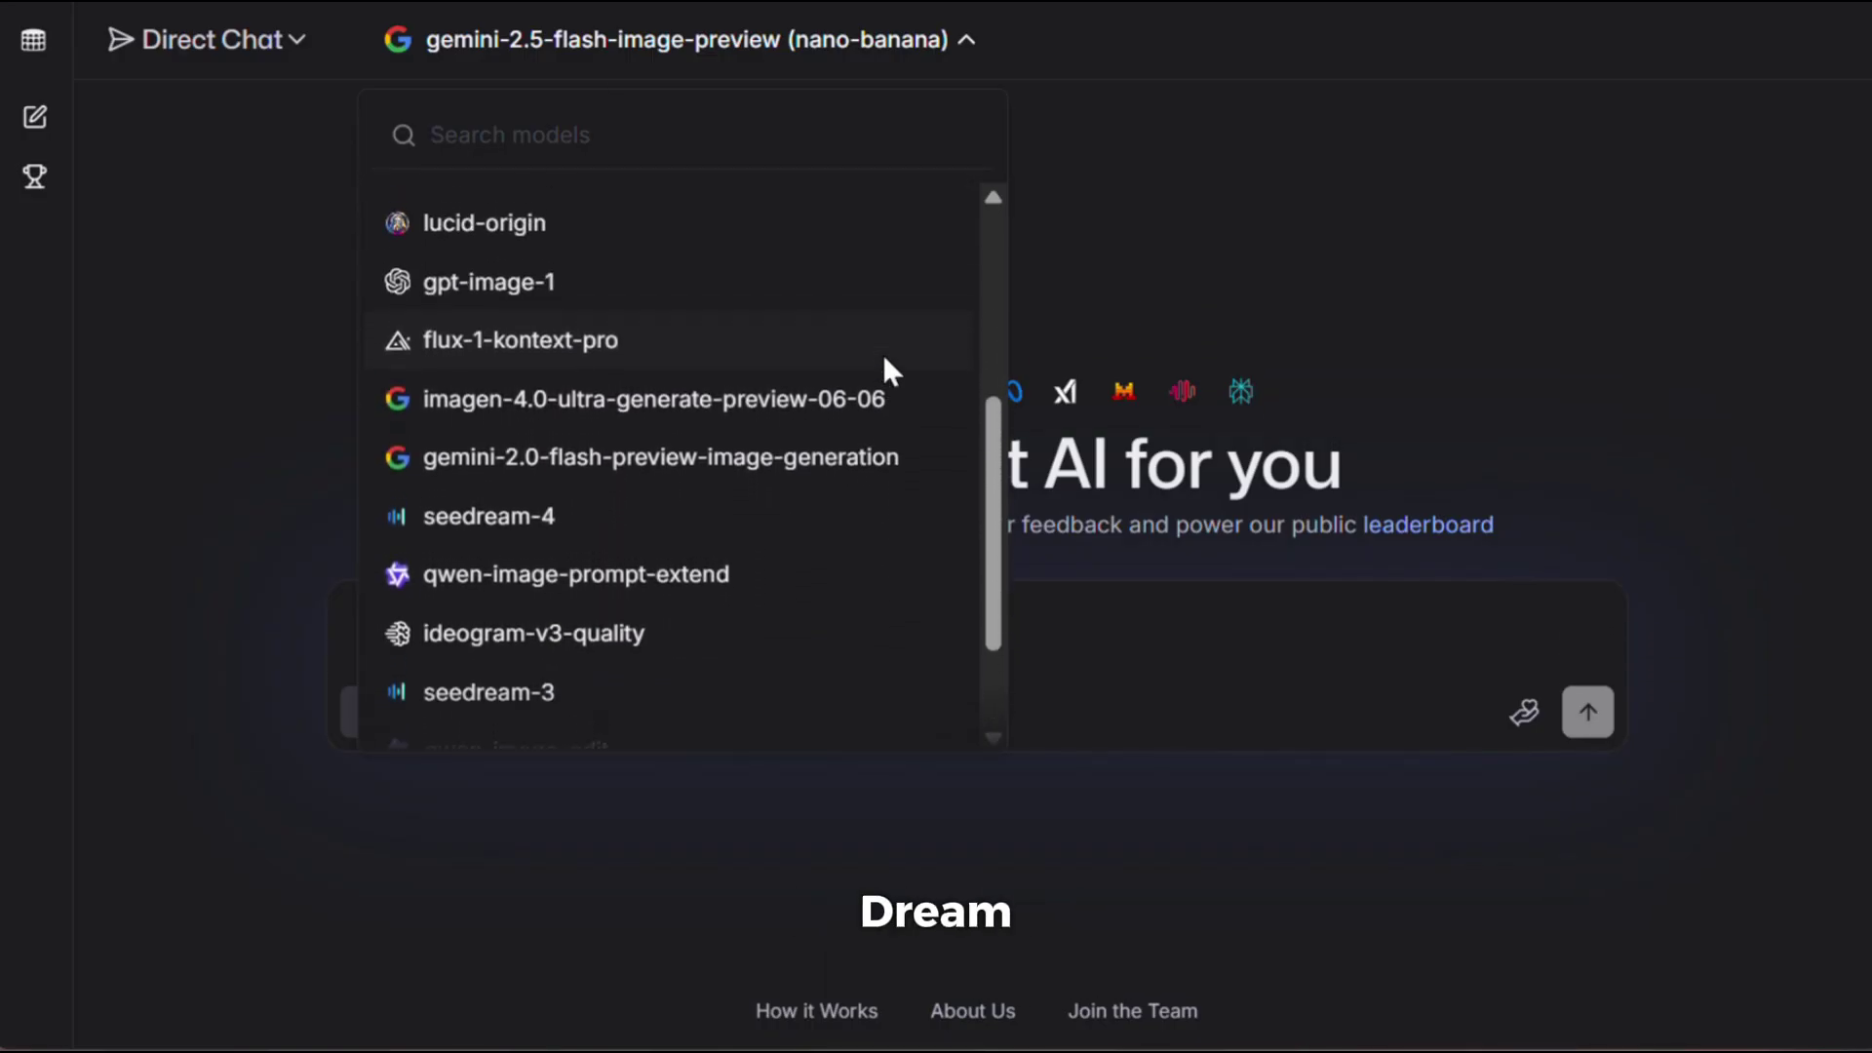
pyautogui.scroll(-3, 884, 363)
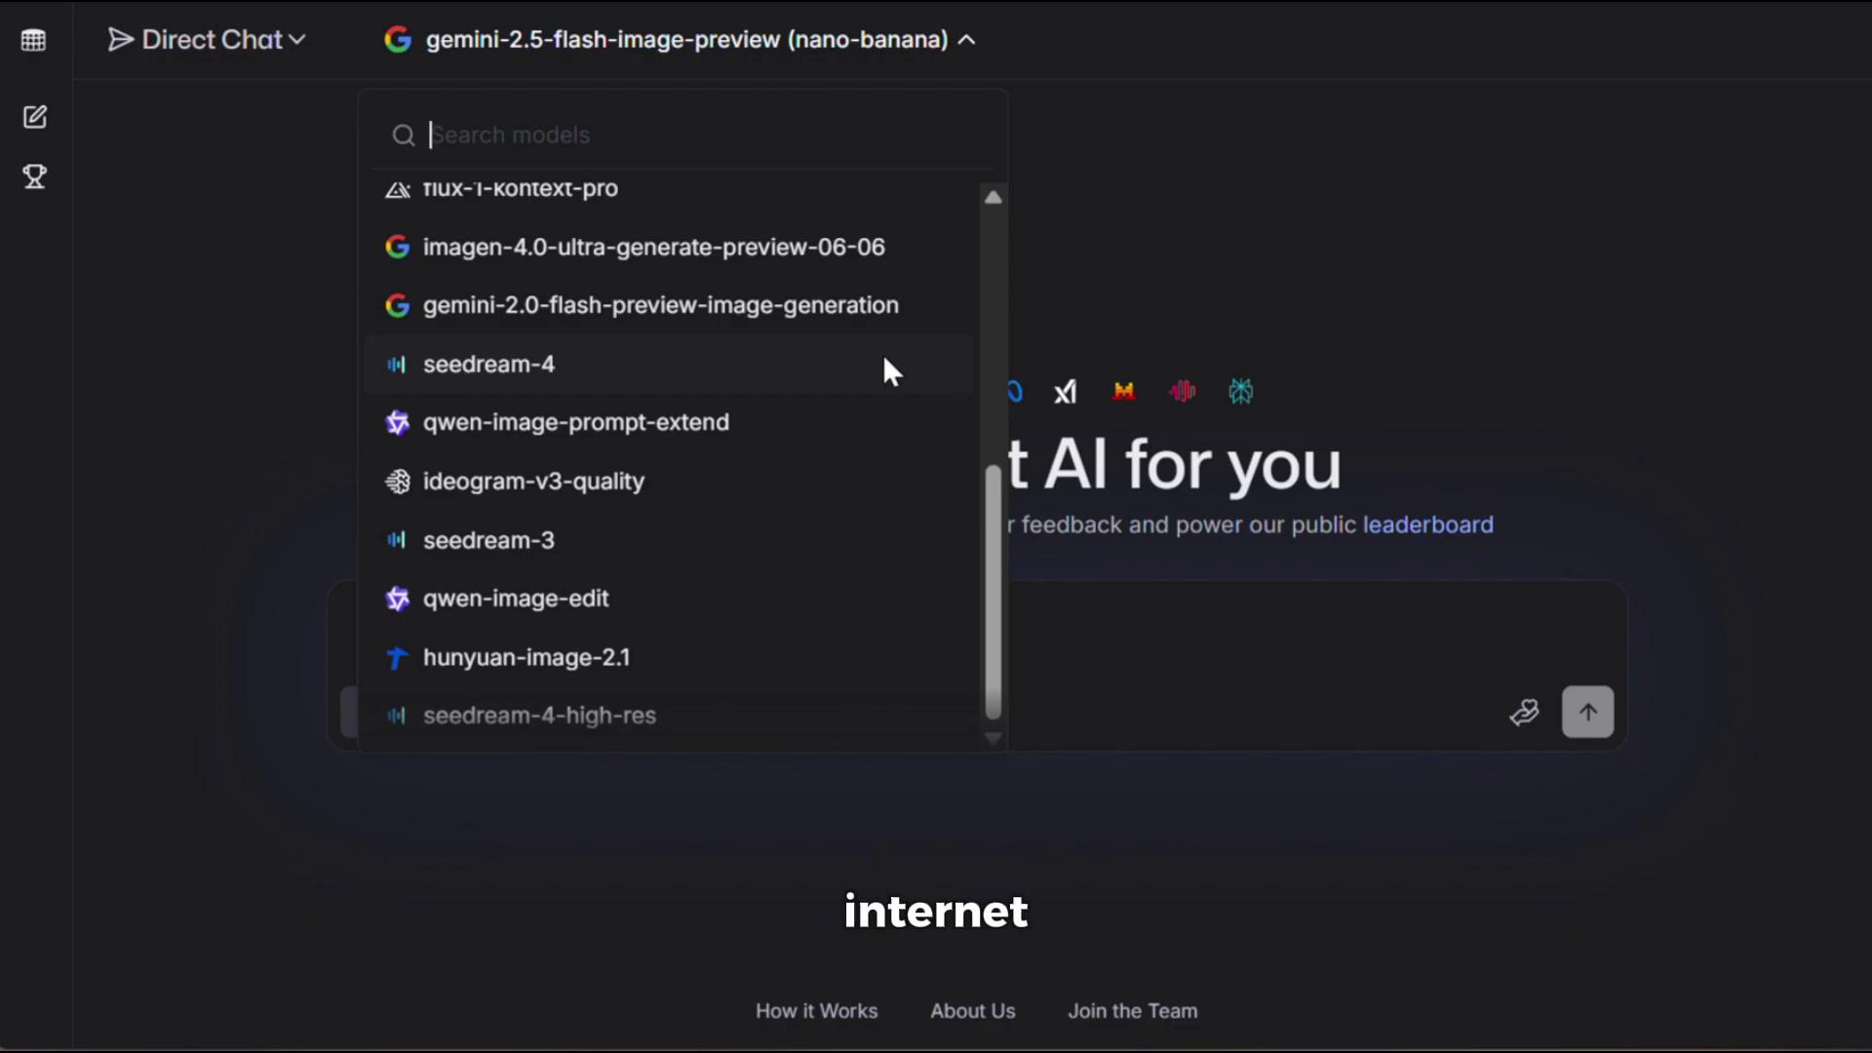
pyautogui.scroll(4, 732, 409)
pyautogui.click(648, 380)
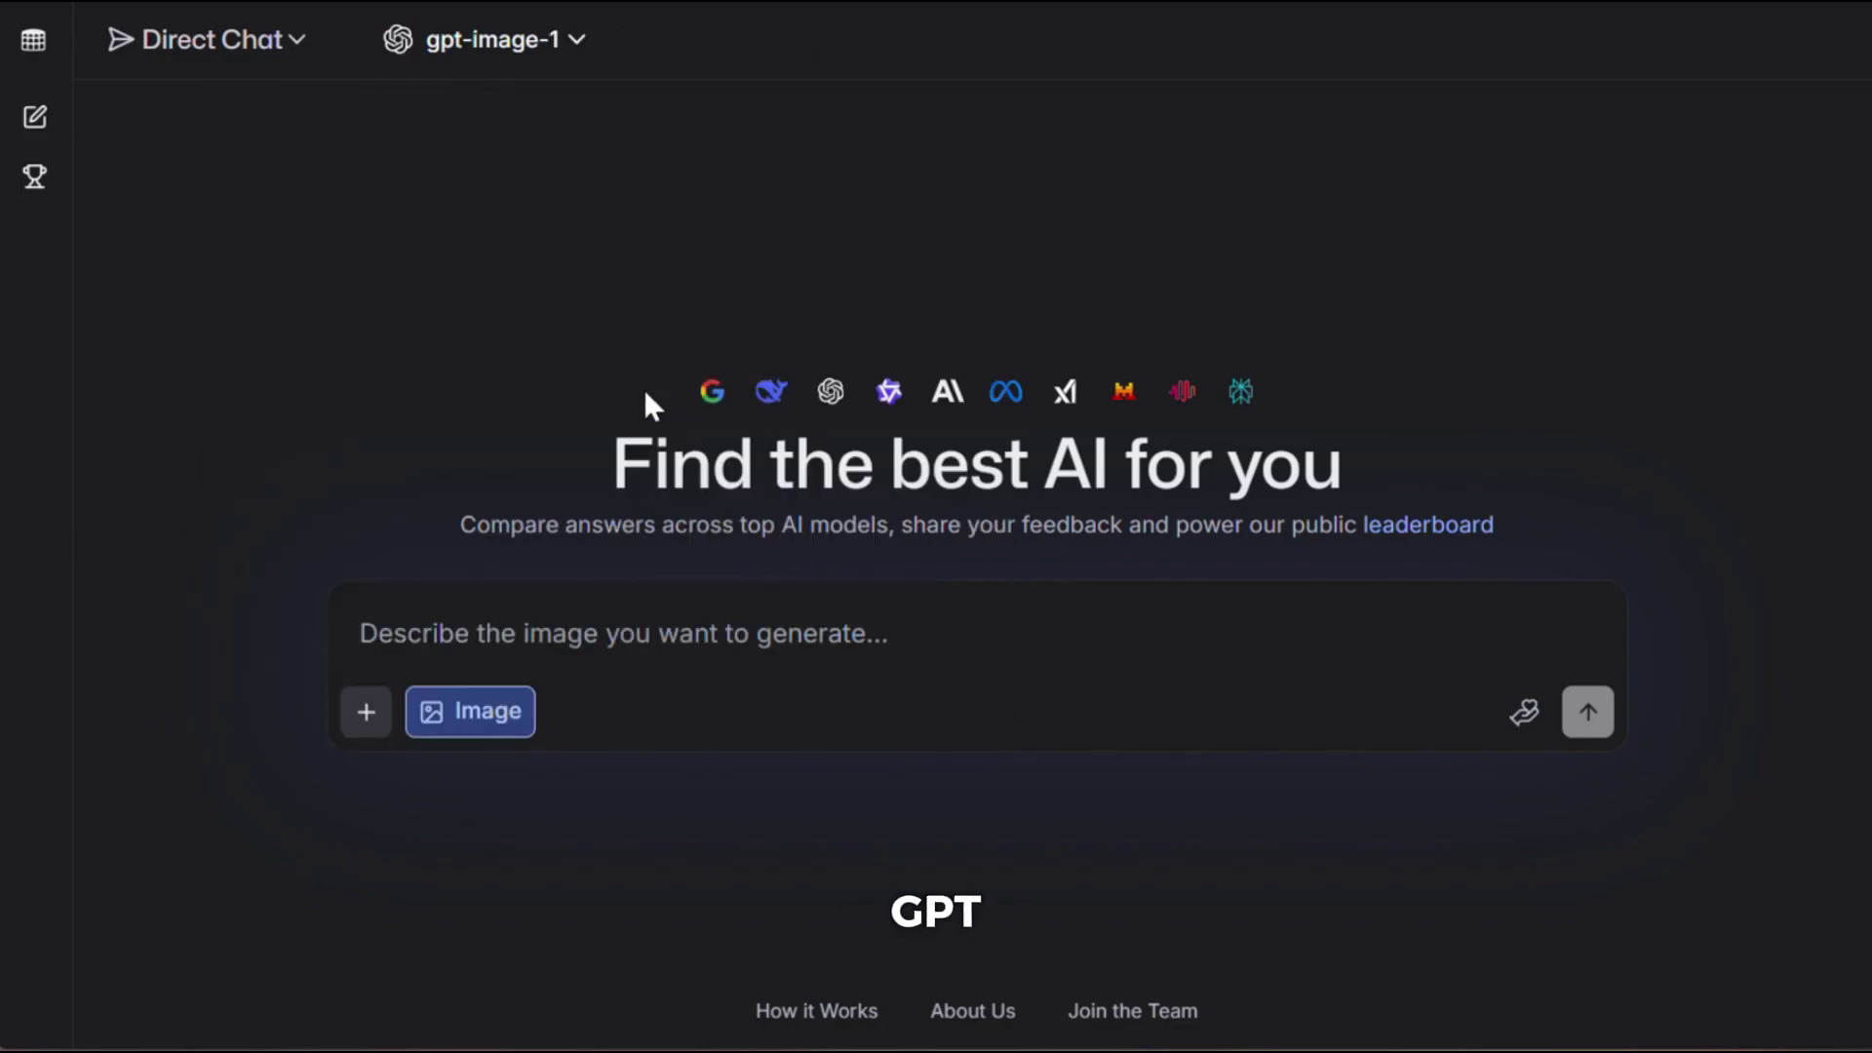
pyautogui.write('Surreal oil painting of a white rabbit posed like an aristocrat, sitting inside a golden bathtub filled with stacked gold coins. The rabbit wears oversized black sunglasses and a large pearl necklace, holding a glass of champagne in one paw. Background features a dark, moody, vintage interior with a framed classical painting. Fine art style, painterly texture, chiaroscuro lighting, whimsical yet elegant atmosphere, reminiscent of old European portrait paintings with a surreal twist.')
pyautogui.press('Return')
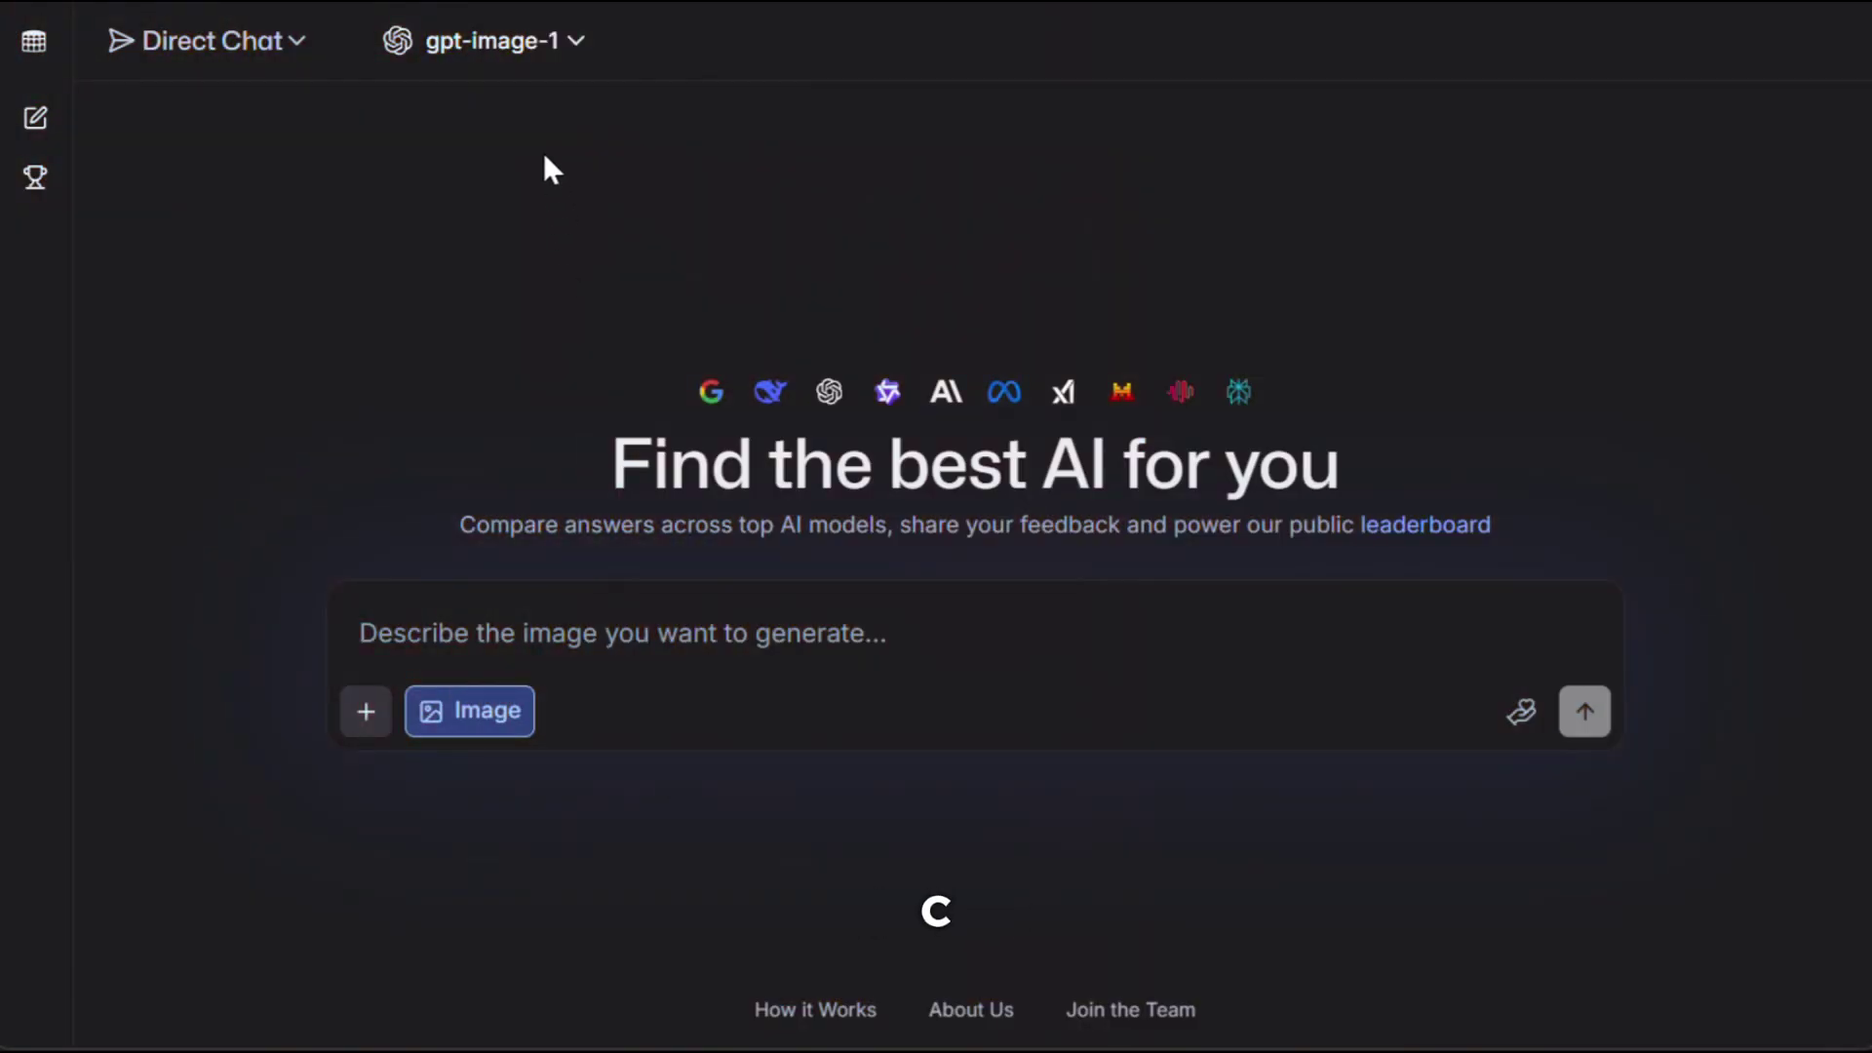
# Switch the image model to seedream-4-high-res and paste in the woman photo prompt
pyautogui.click(543, 41)
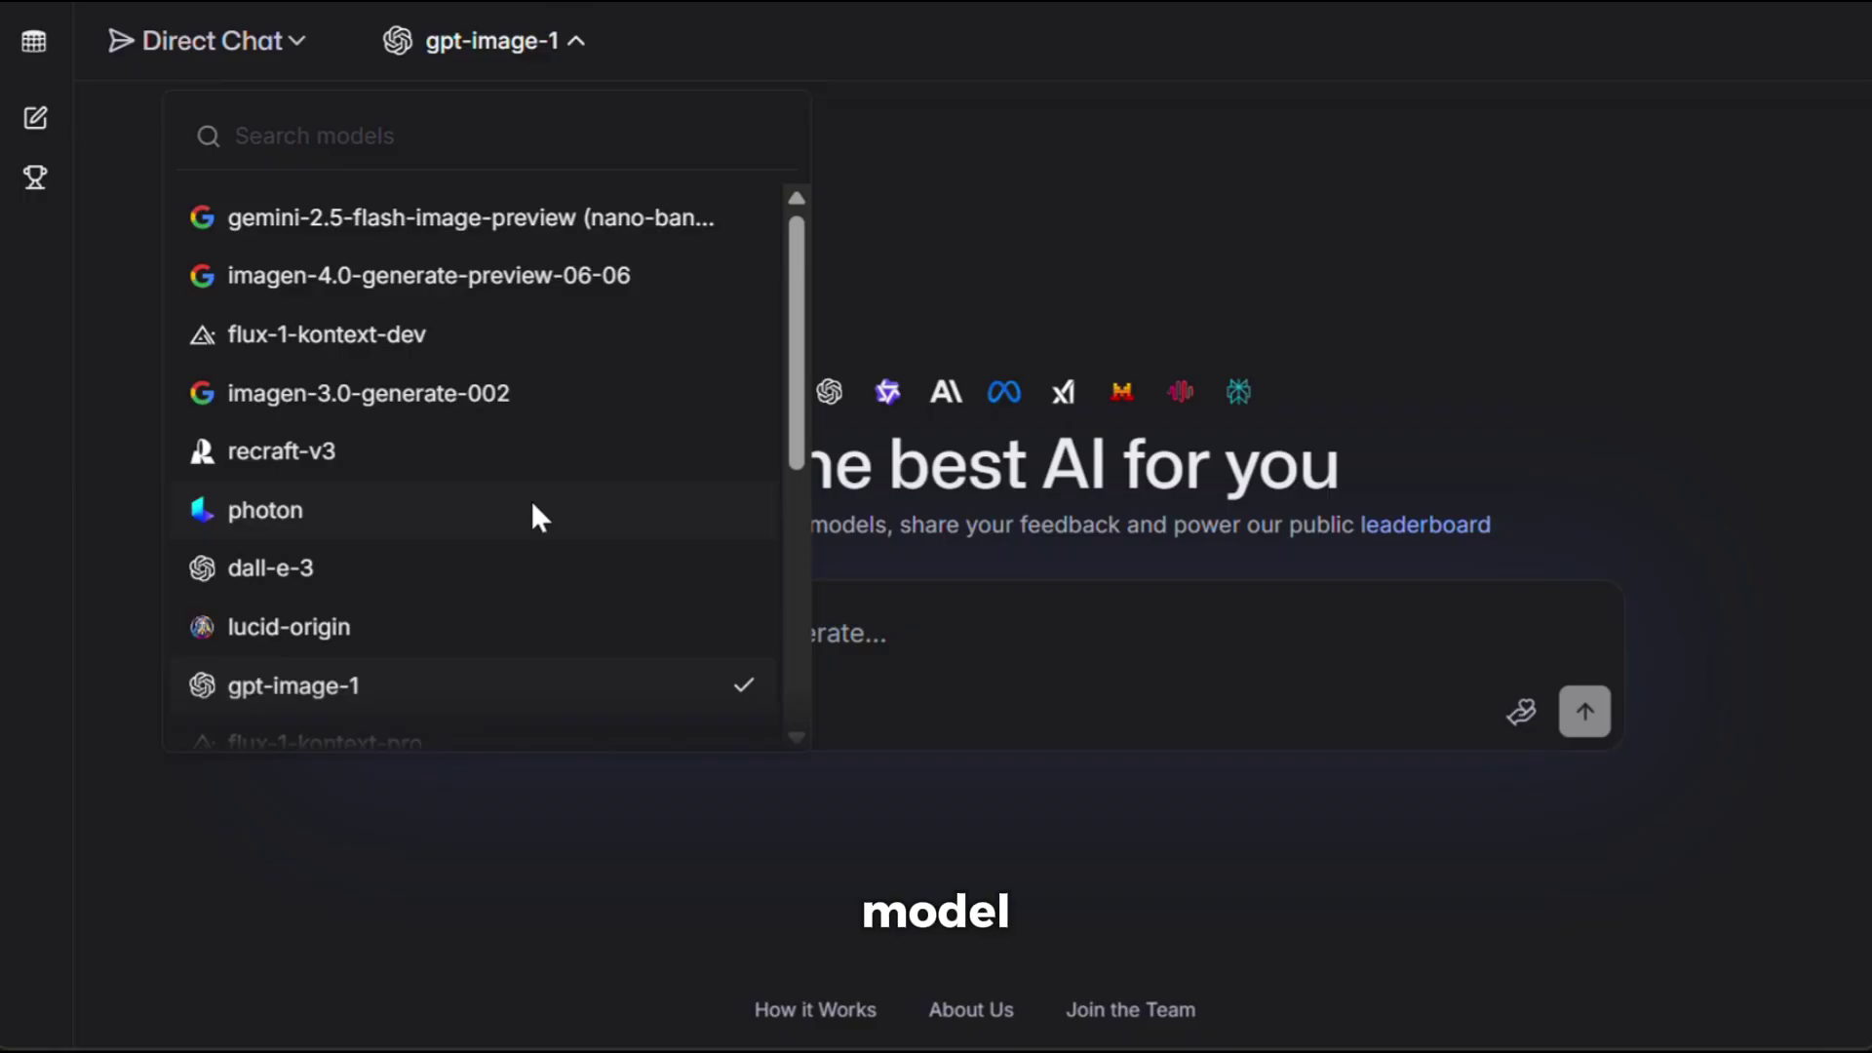
pyautogui.scroll(-5, 530, 500)
pyautogui.click(533, 713)
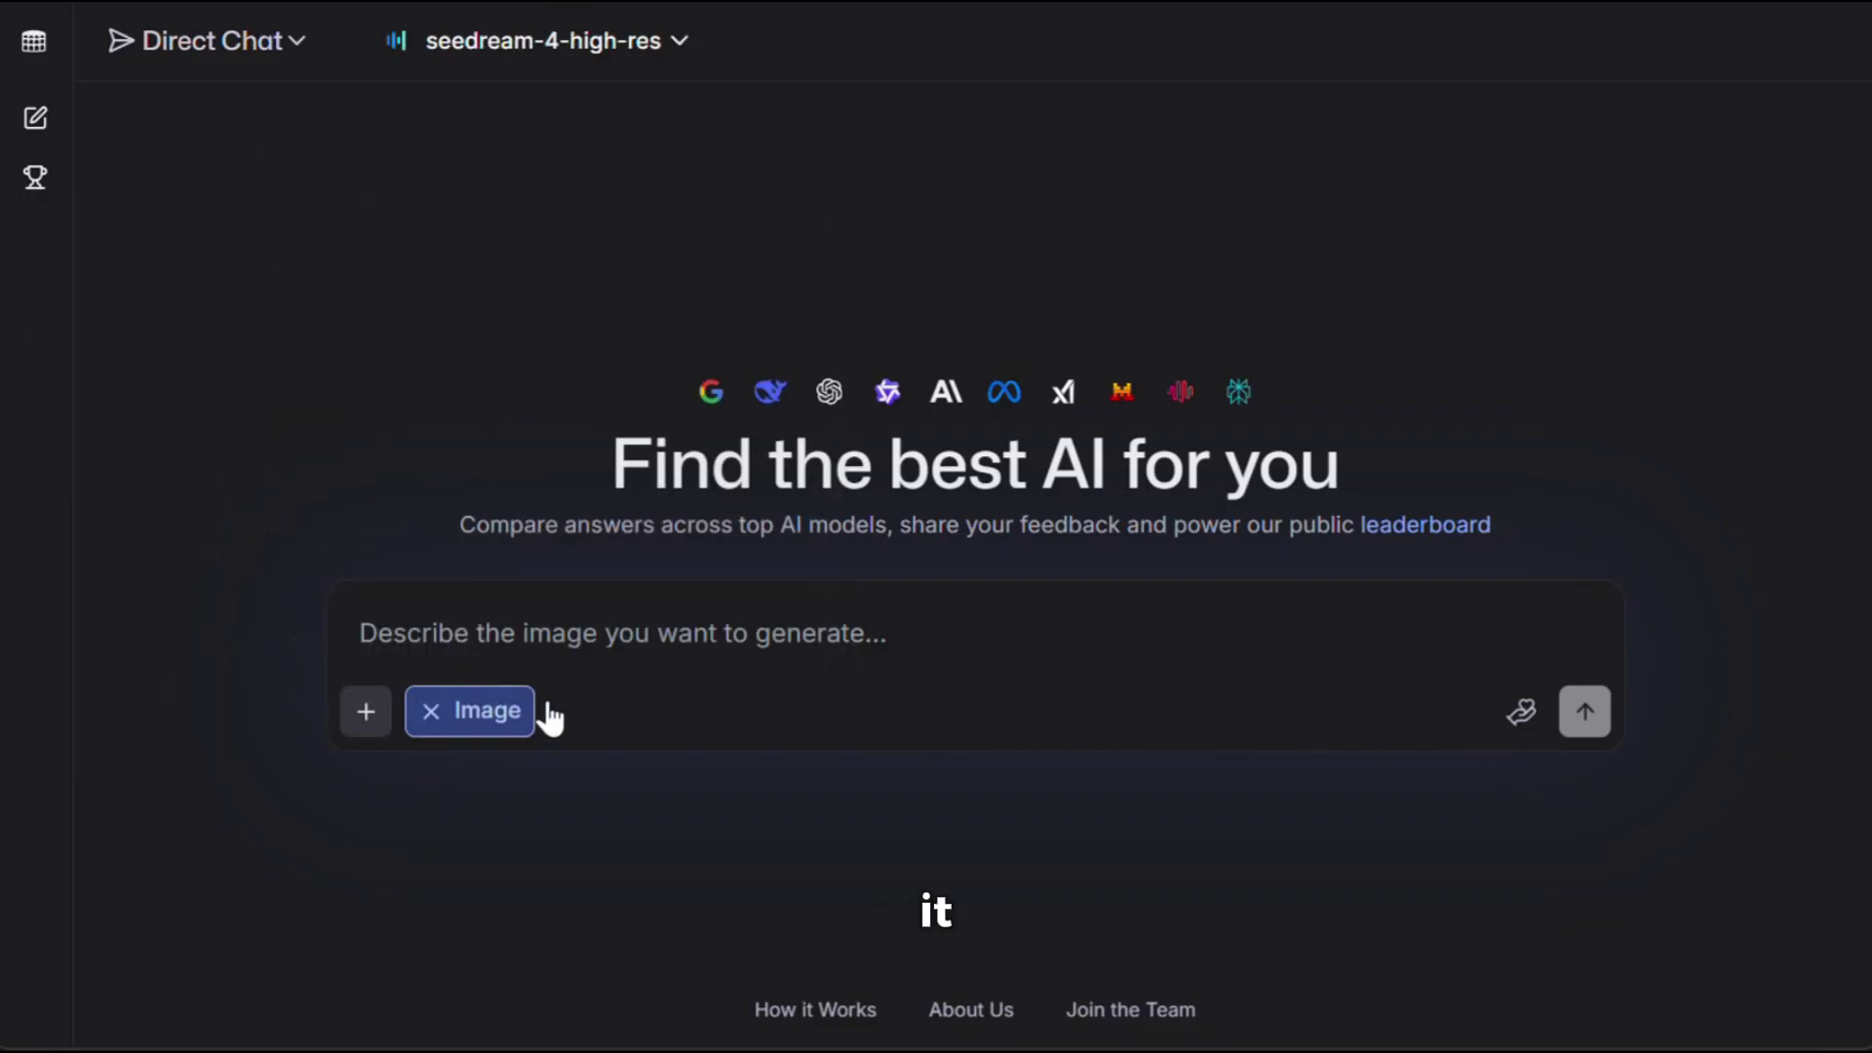
pyautogui.click(753, 634)
pyautogui.write('a beautiful woman looking at the camera, wearing jeans and shirt')
# Submit 'a beautiful woman looking at the camera, wearing jeans and shirt' to seedream-4-high-res
pyautogui.press('Return')
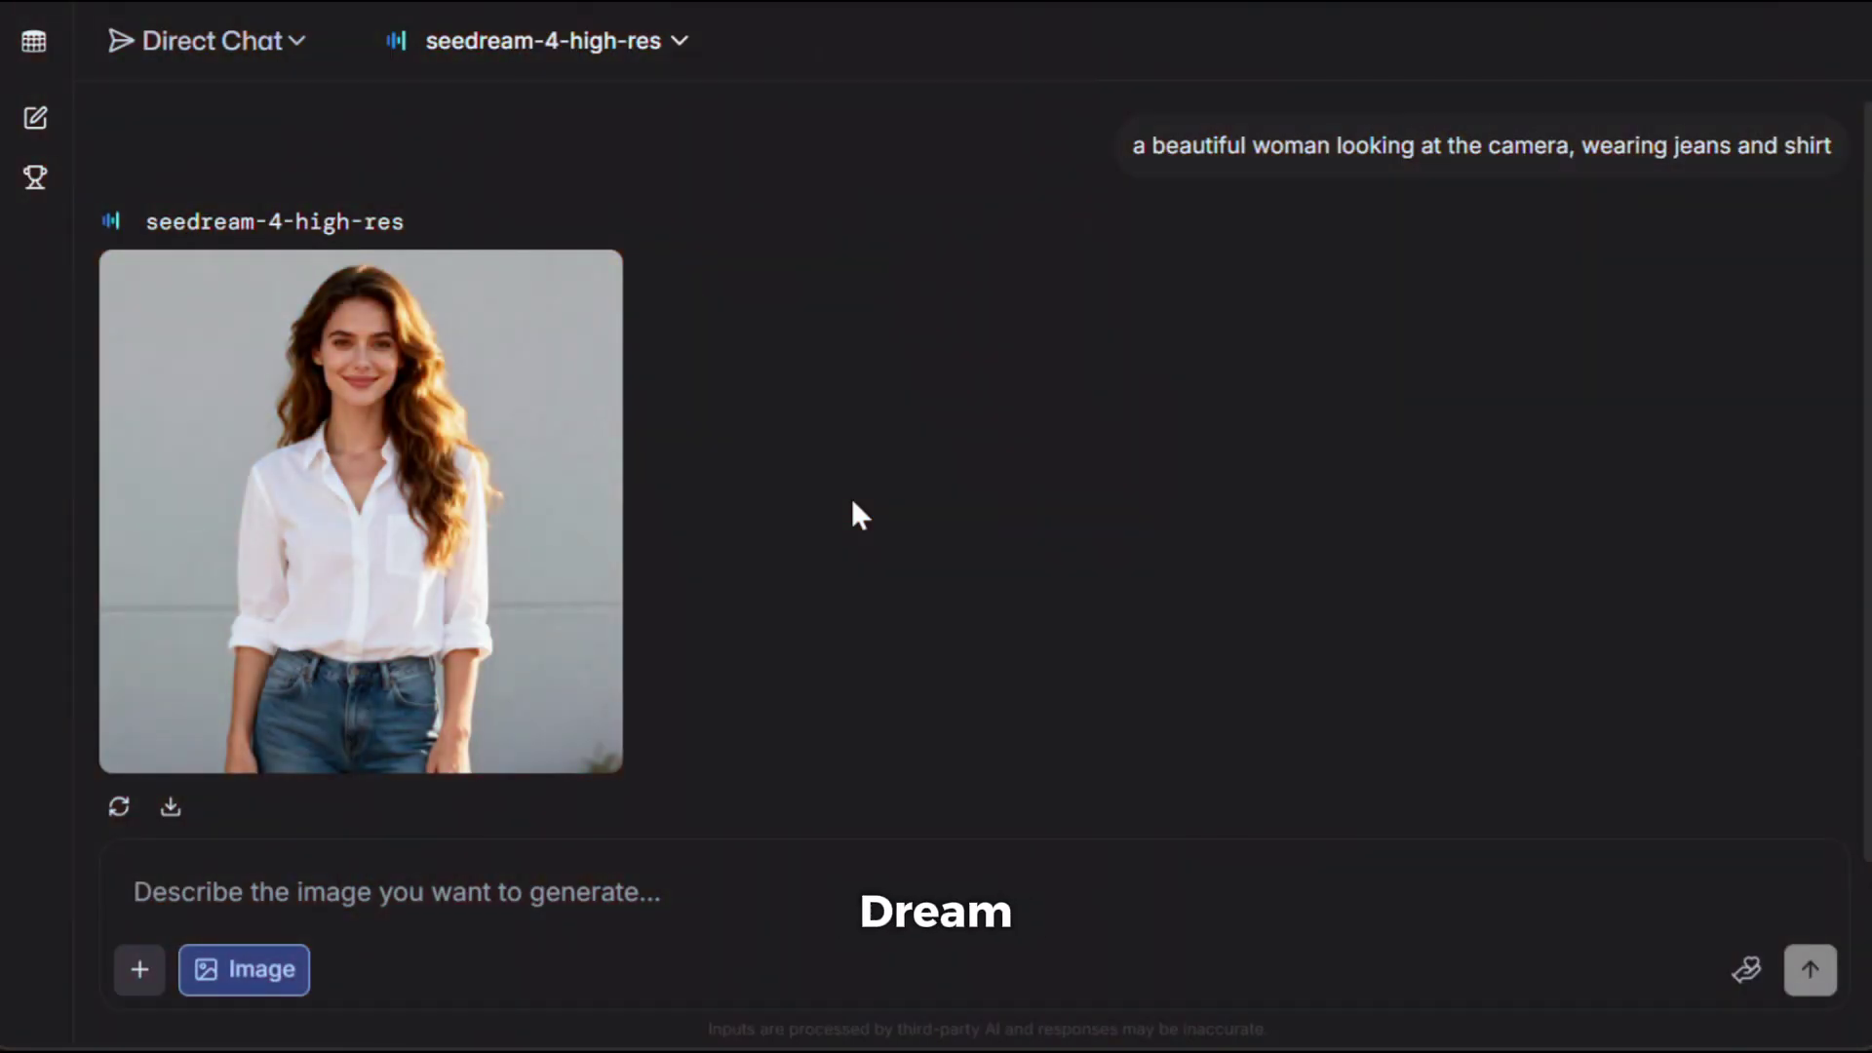
# Request 'turn this into anime style image' and compare the anime result with the original photo
pyautogui.click(744, 910)
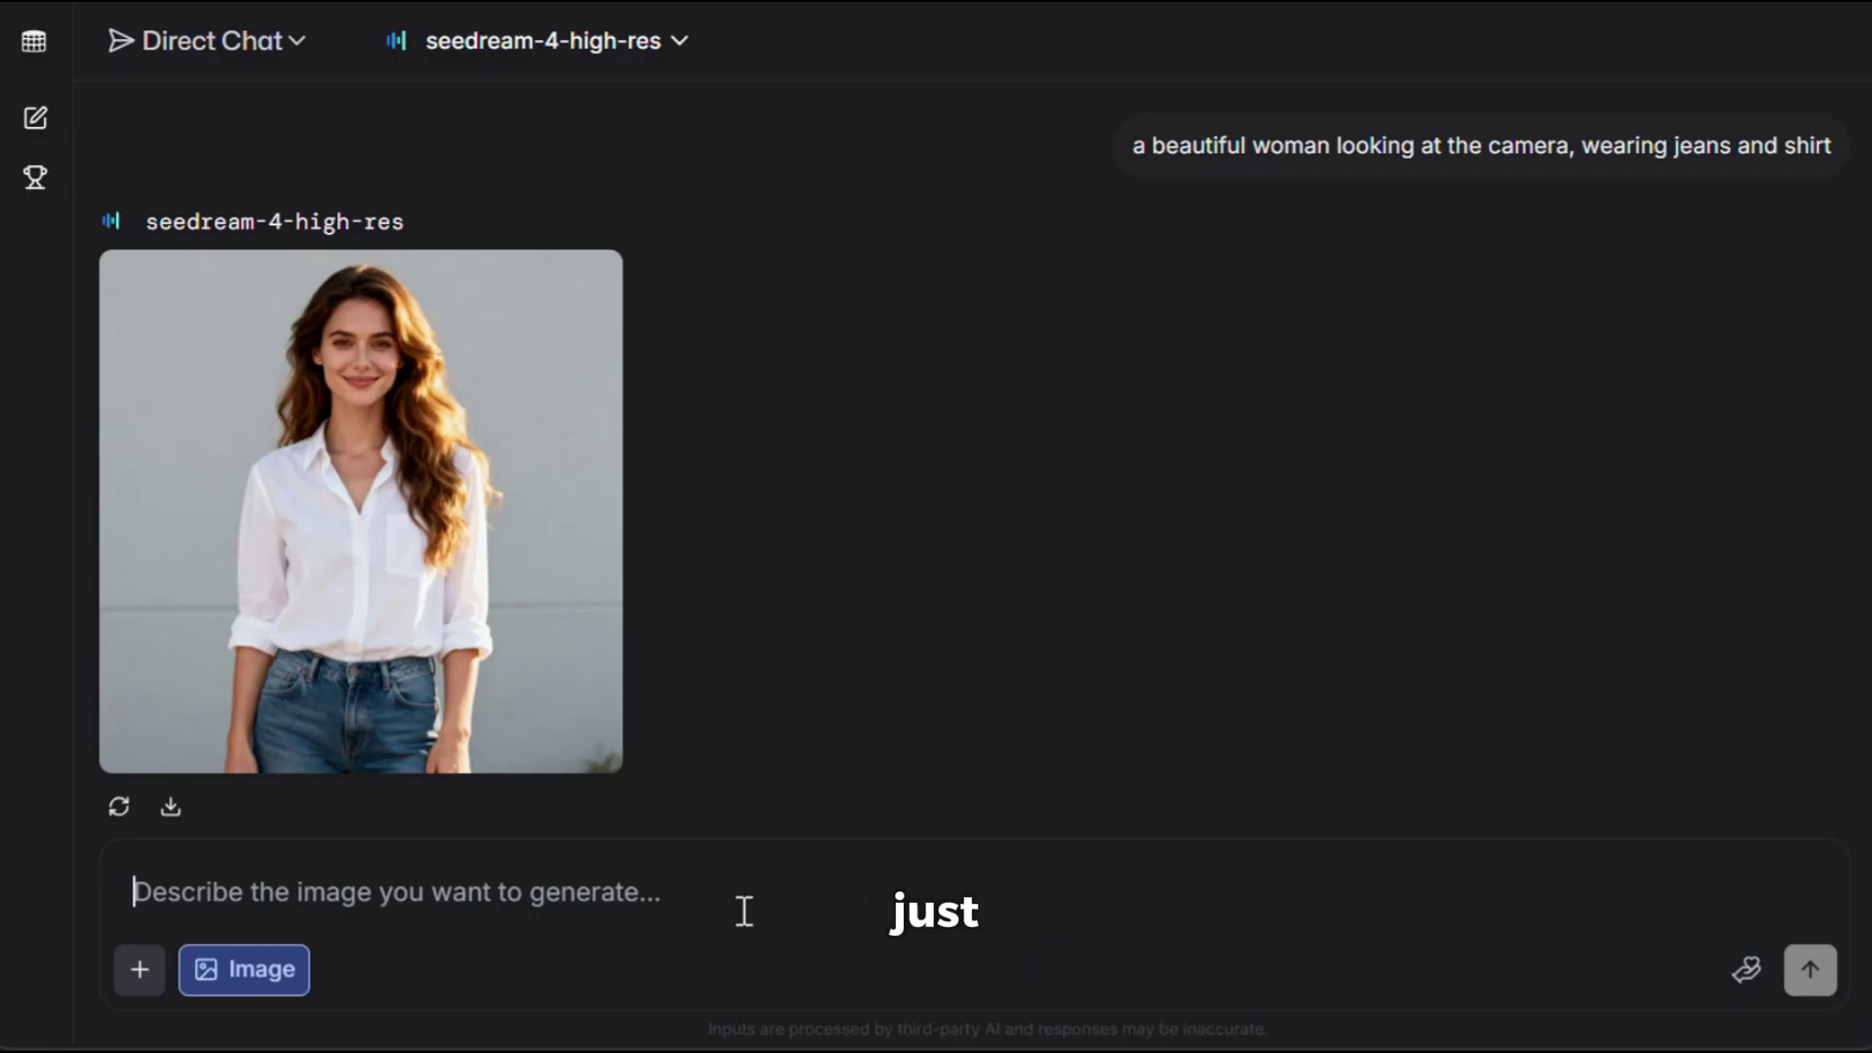
pyautogui.write('turn this i')
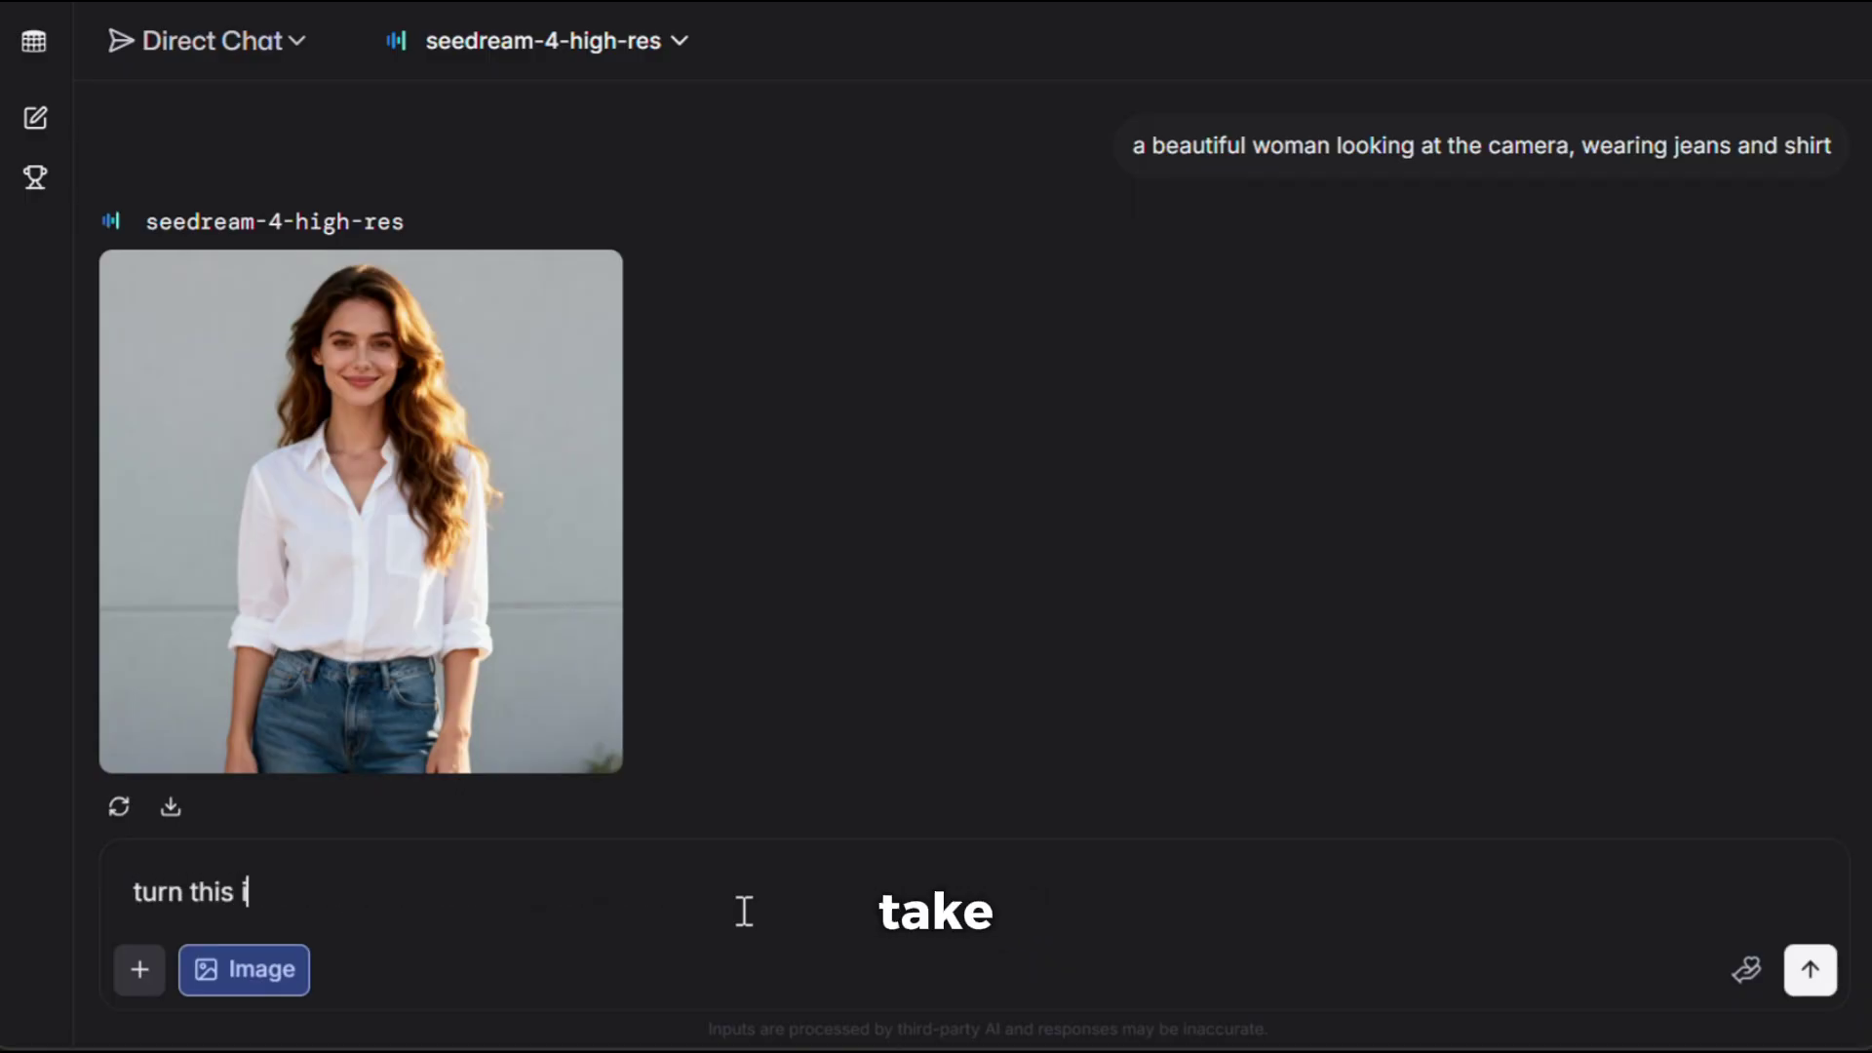
pyautogui.write('nto anime style image')
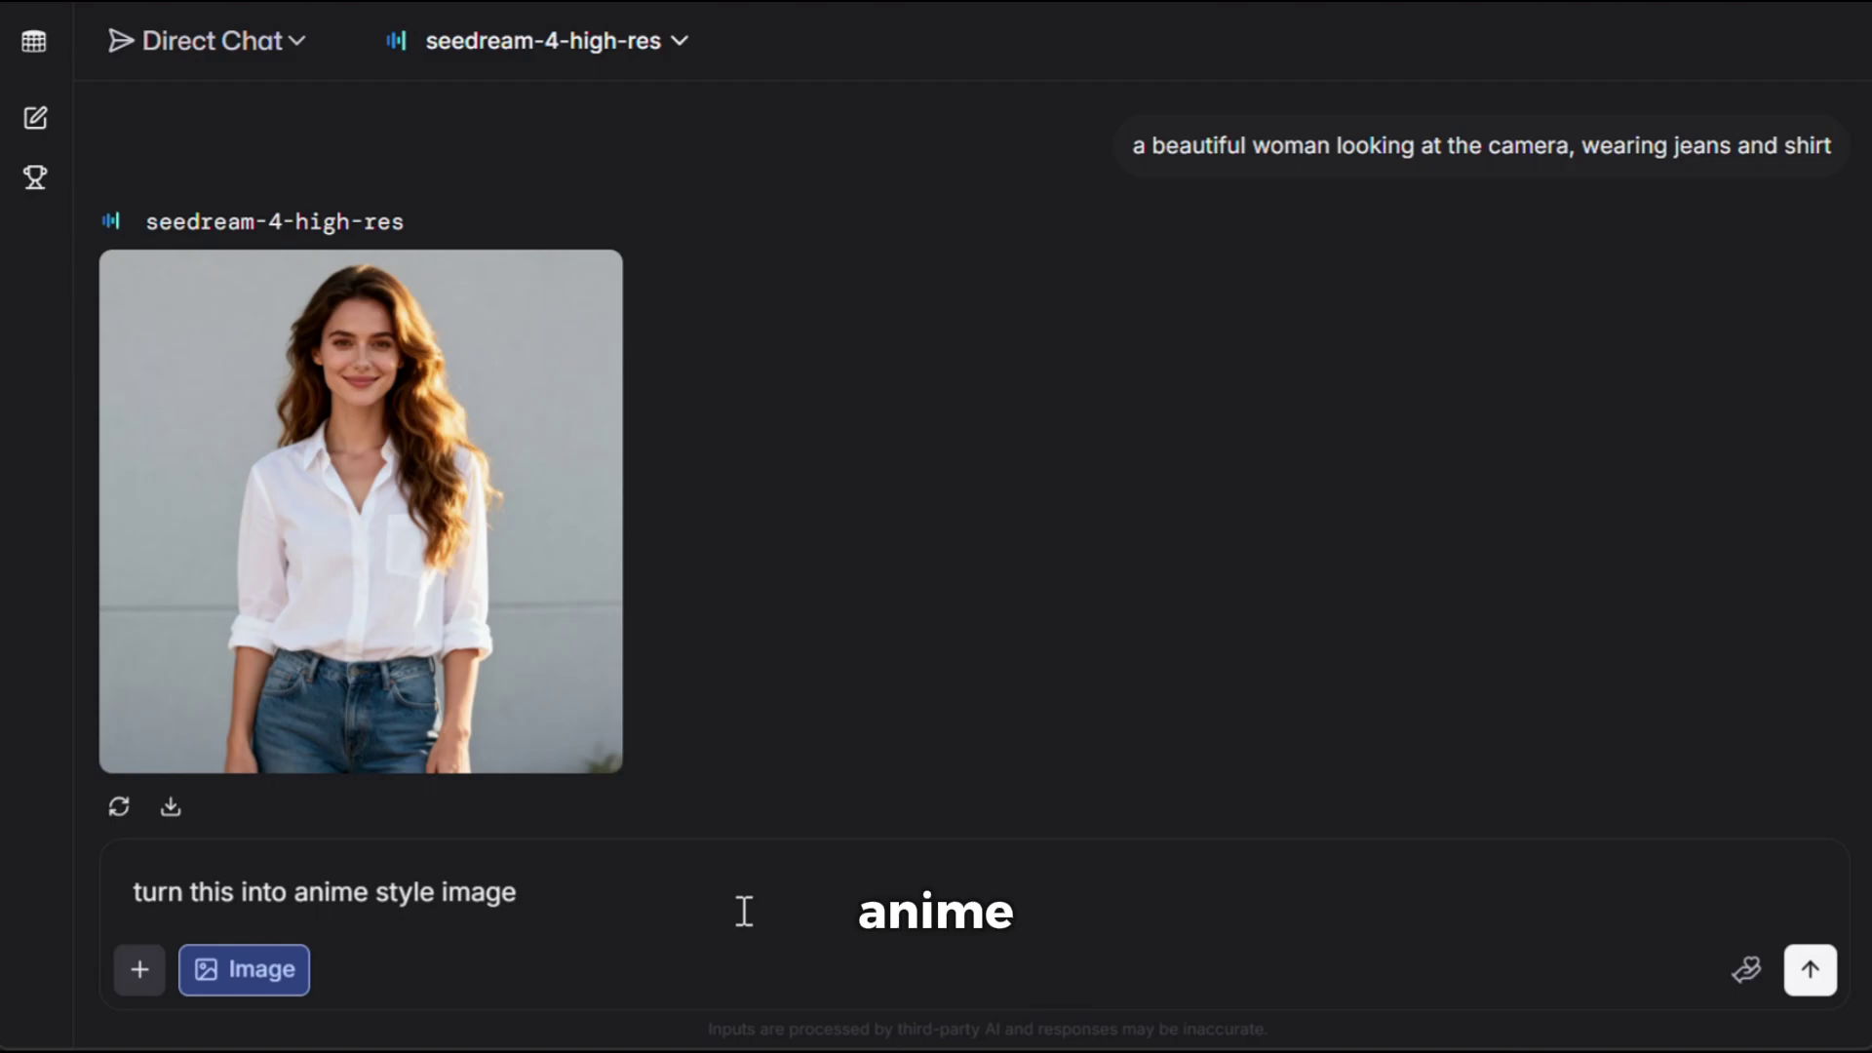
pyautogui.press('Return')
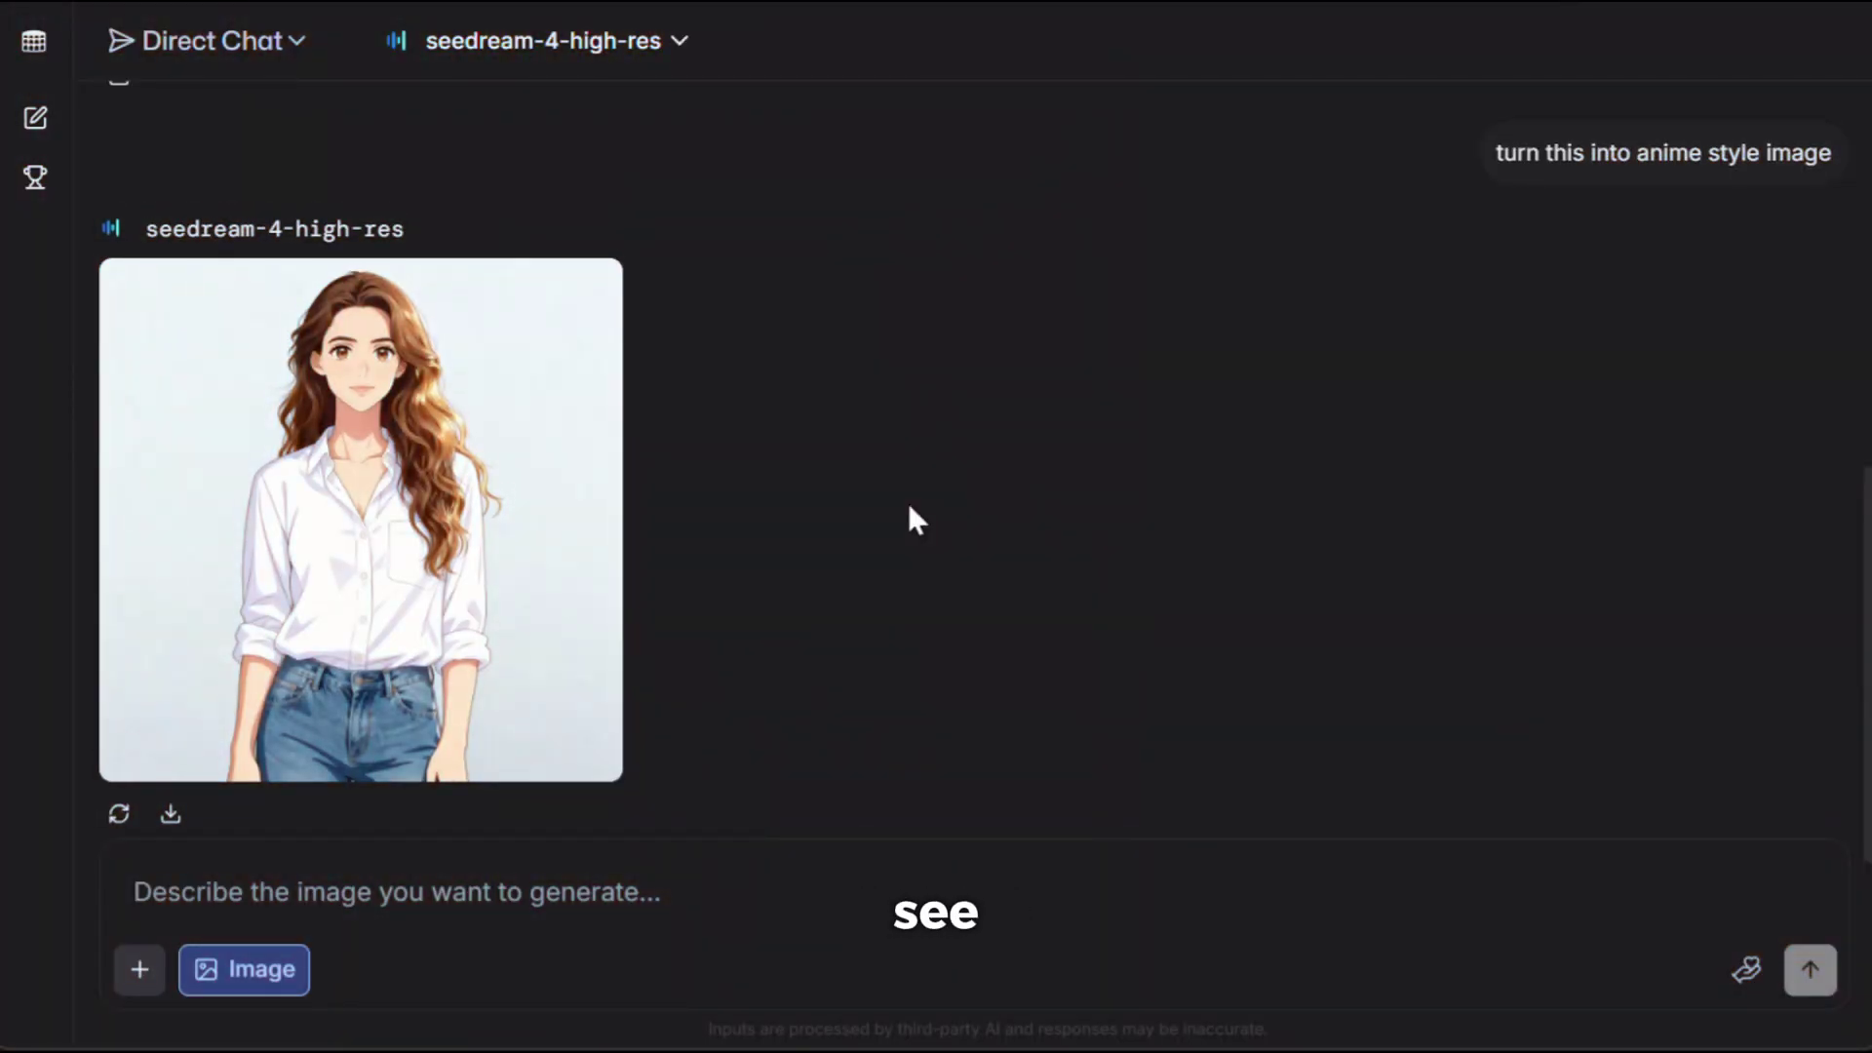
pyautogui.scroll(6, 909, 501)
pyautogui.scroll(-6, 909, 501)
pyautogui.scroll(6, 908, 501)
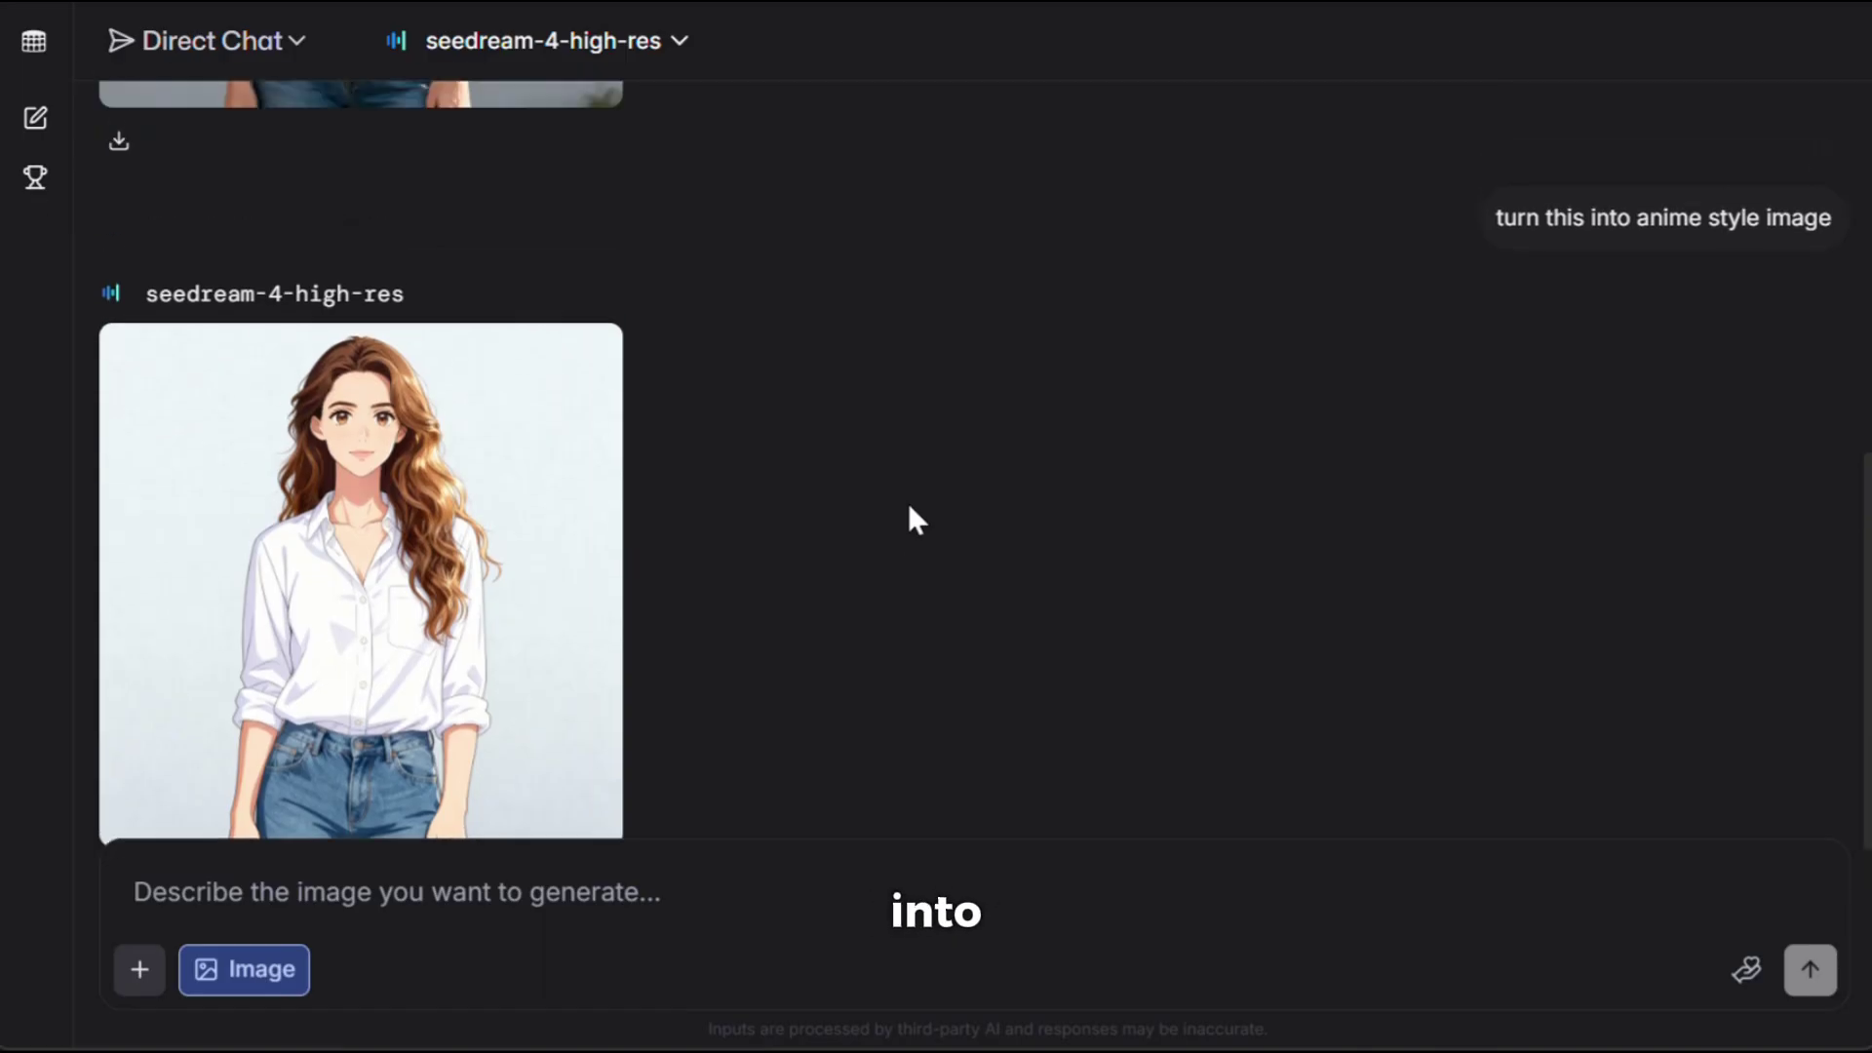
pyautogui.scroll(-6, 909, 501)
pyautogui.scroll(7, 909, 501)
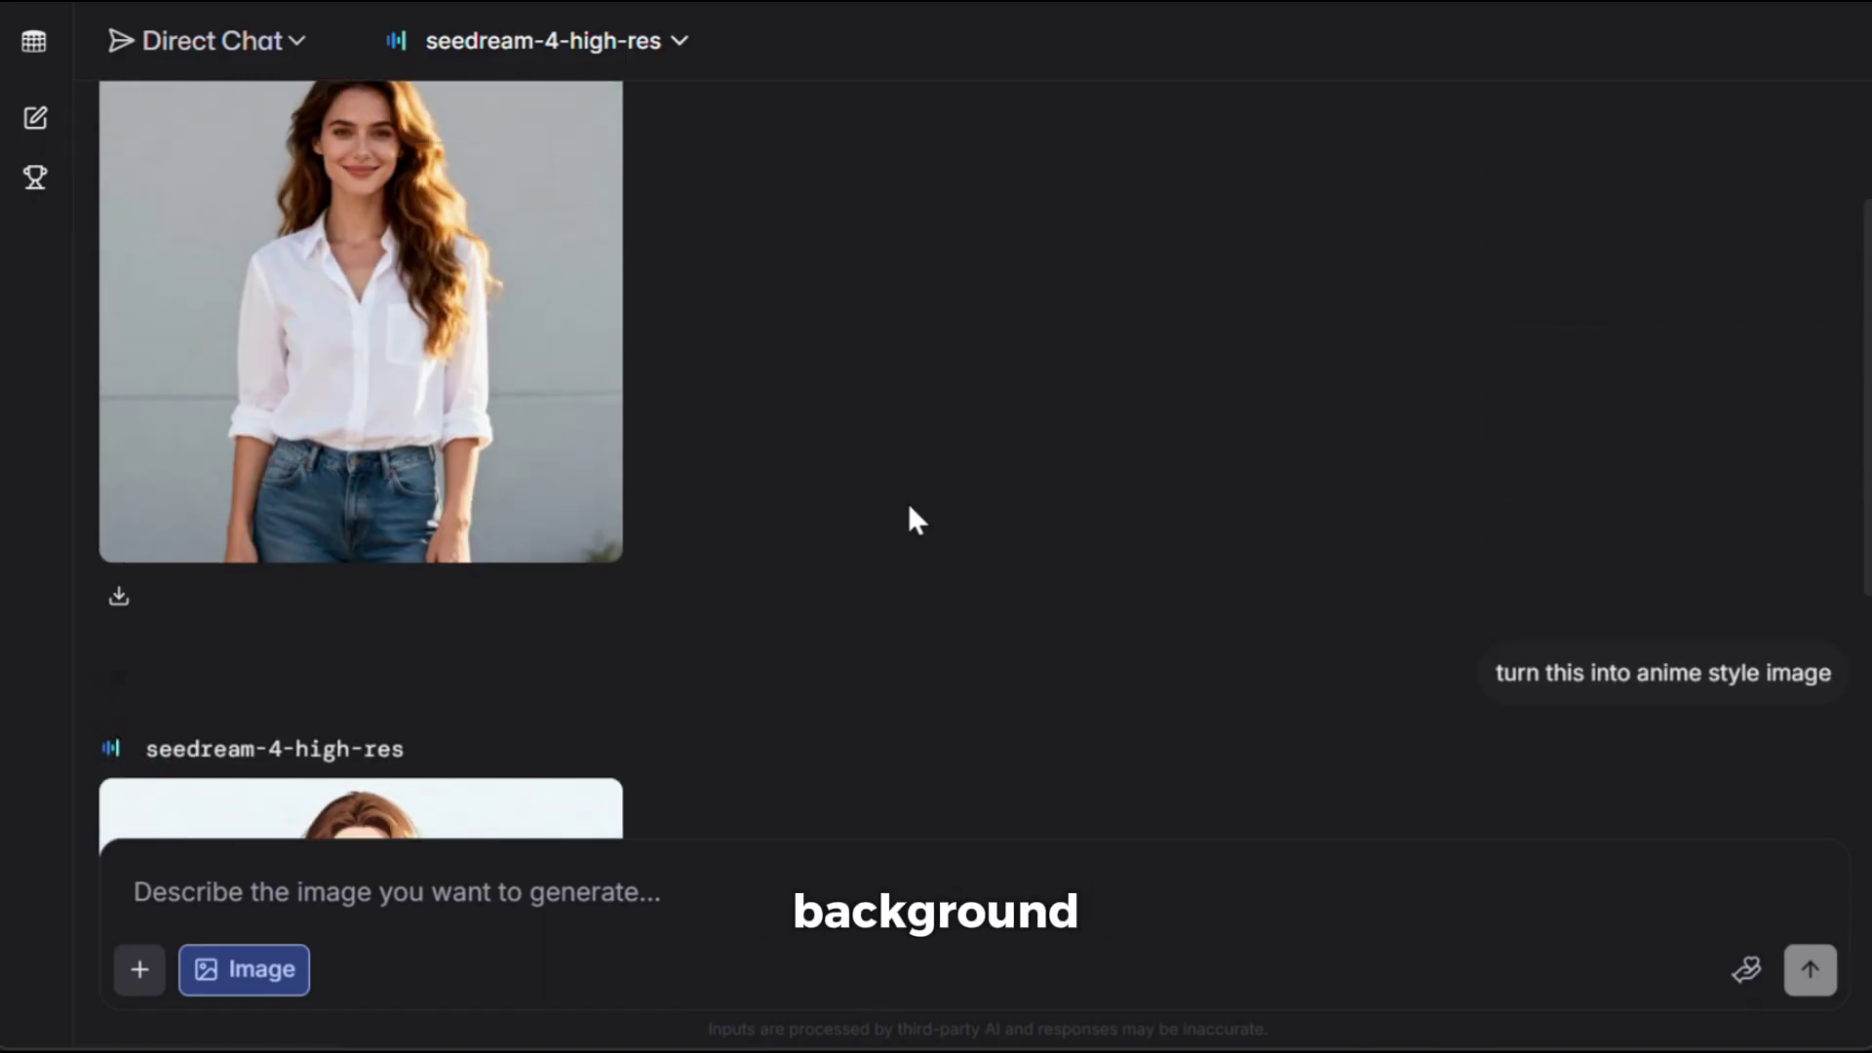
pyautogui.scroll(-7, 908, 502)
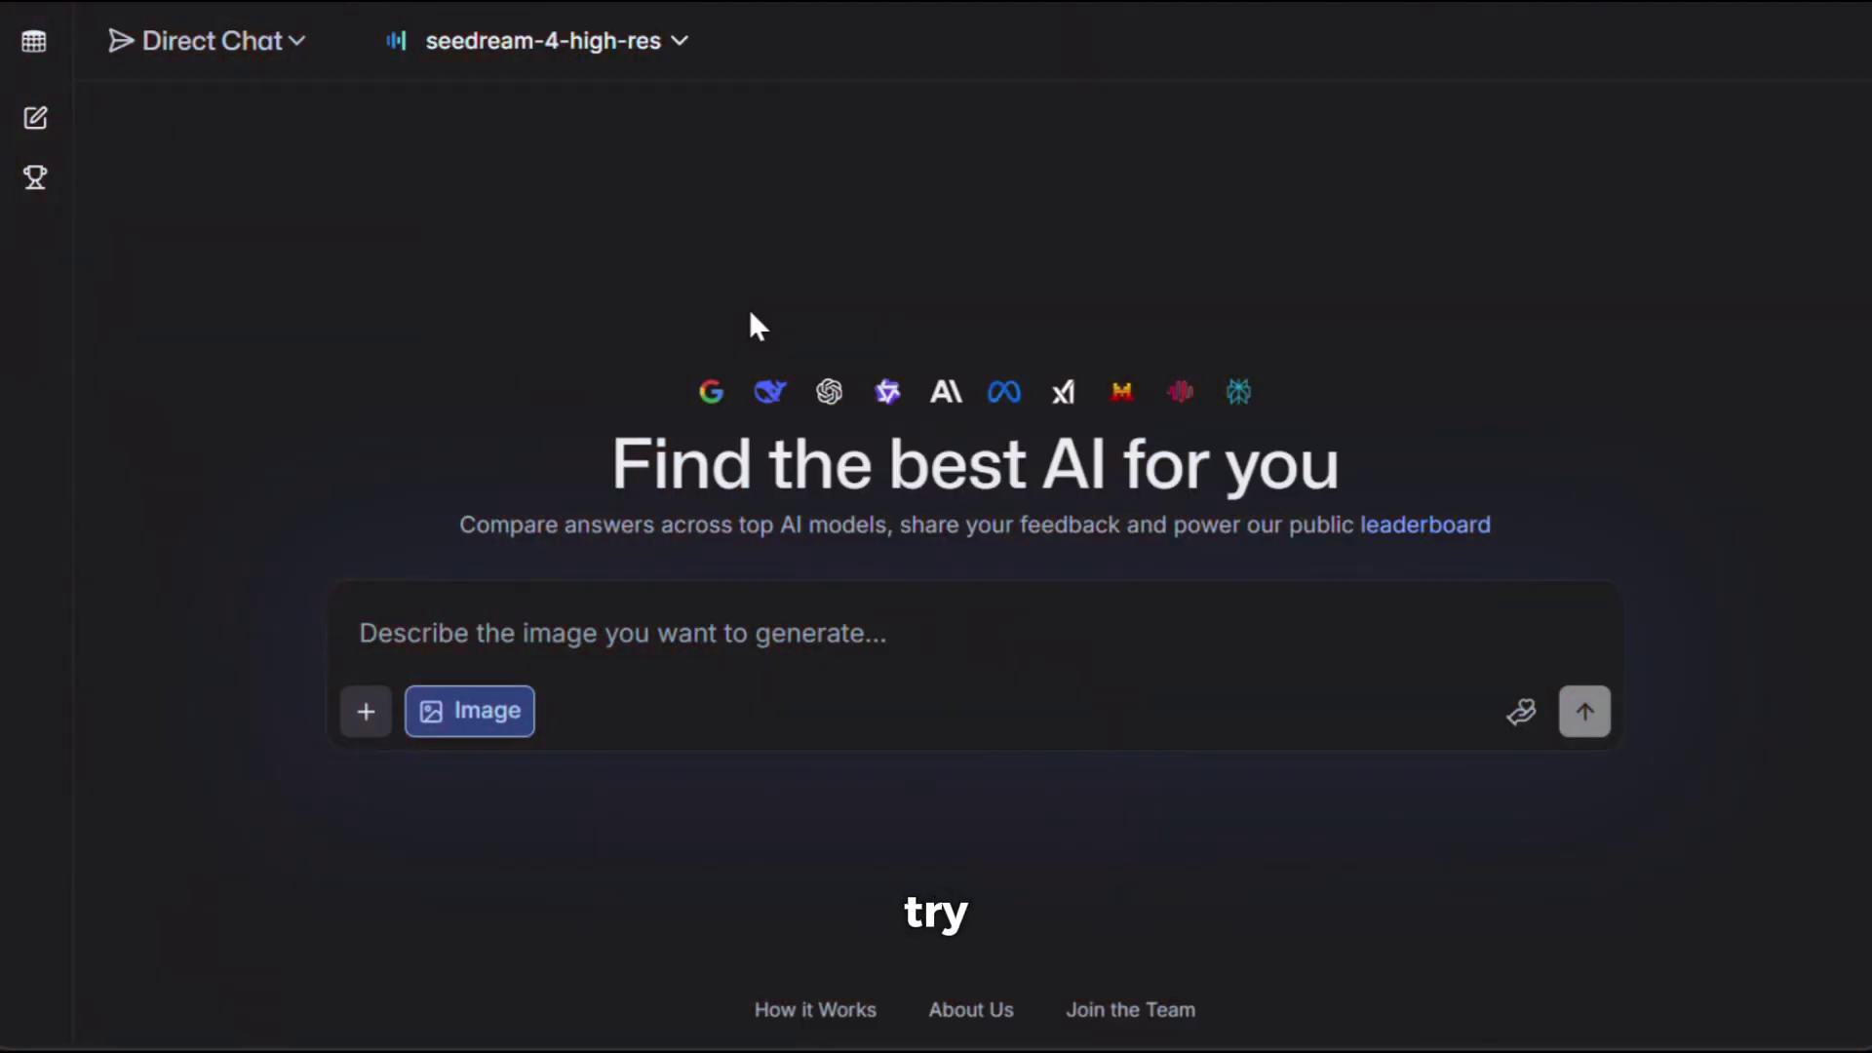
# Select gemini-2.5-flash-image-preview (nano-banana) as the image model
pyautogui.click(655, 42)
pyautogui.scroll(1, 579, 300)
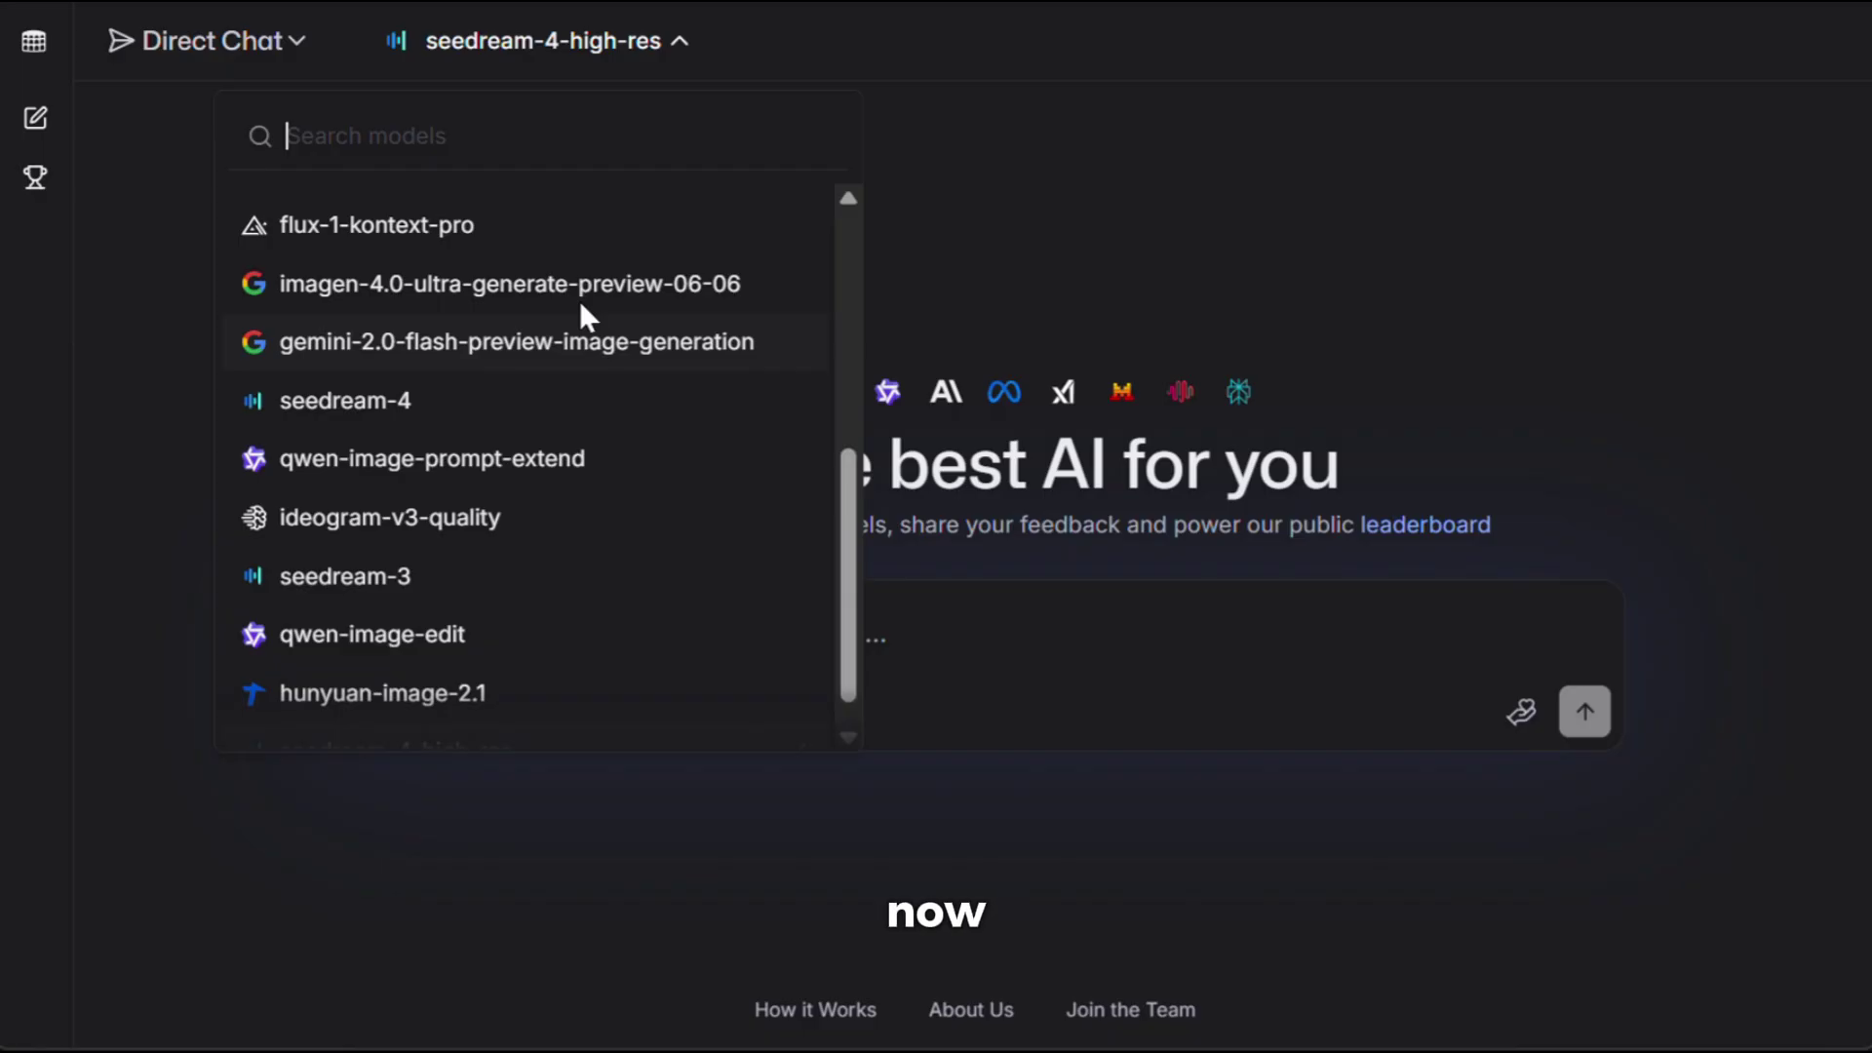
pyautogui.scroll(5, 581, 305)
pyautogui.click(608, 218)
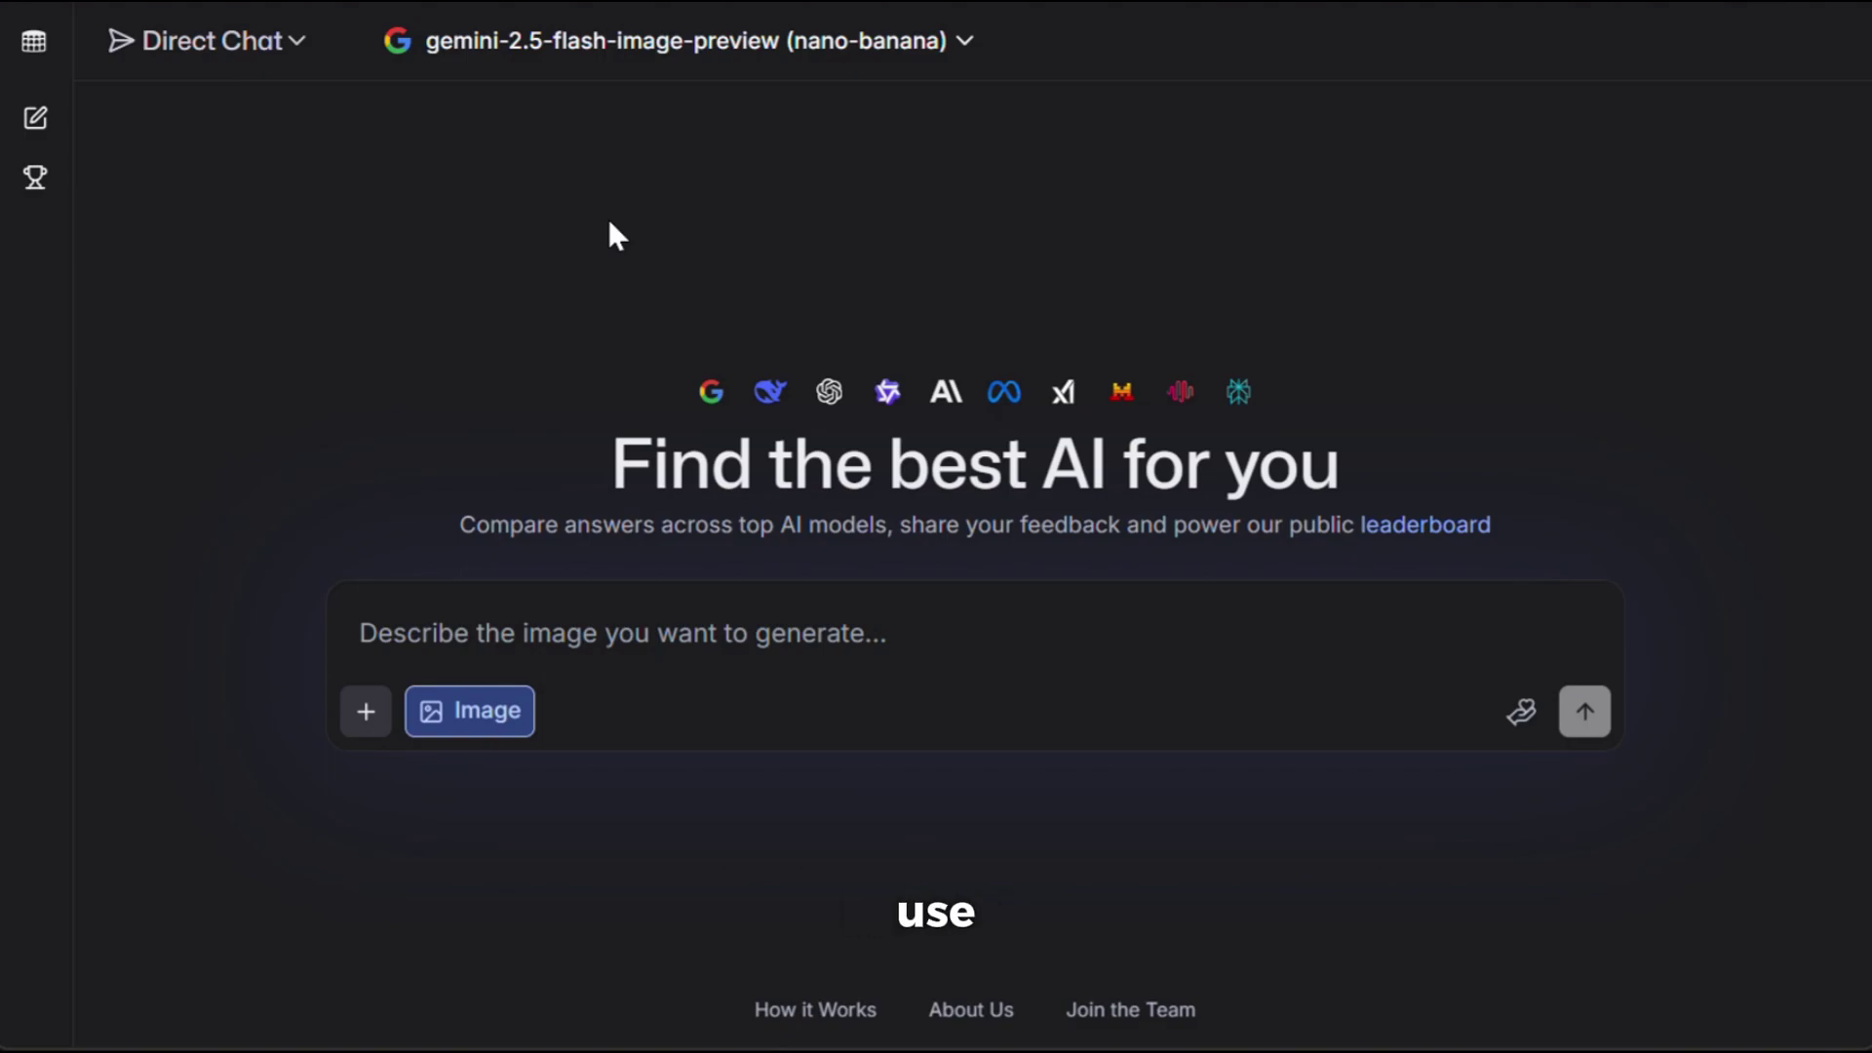
# Attach a woman's photo and send the prompt 'she is dressed as super woman'
pyautogui.click(367, 722)
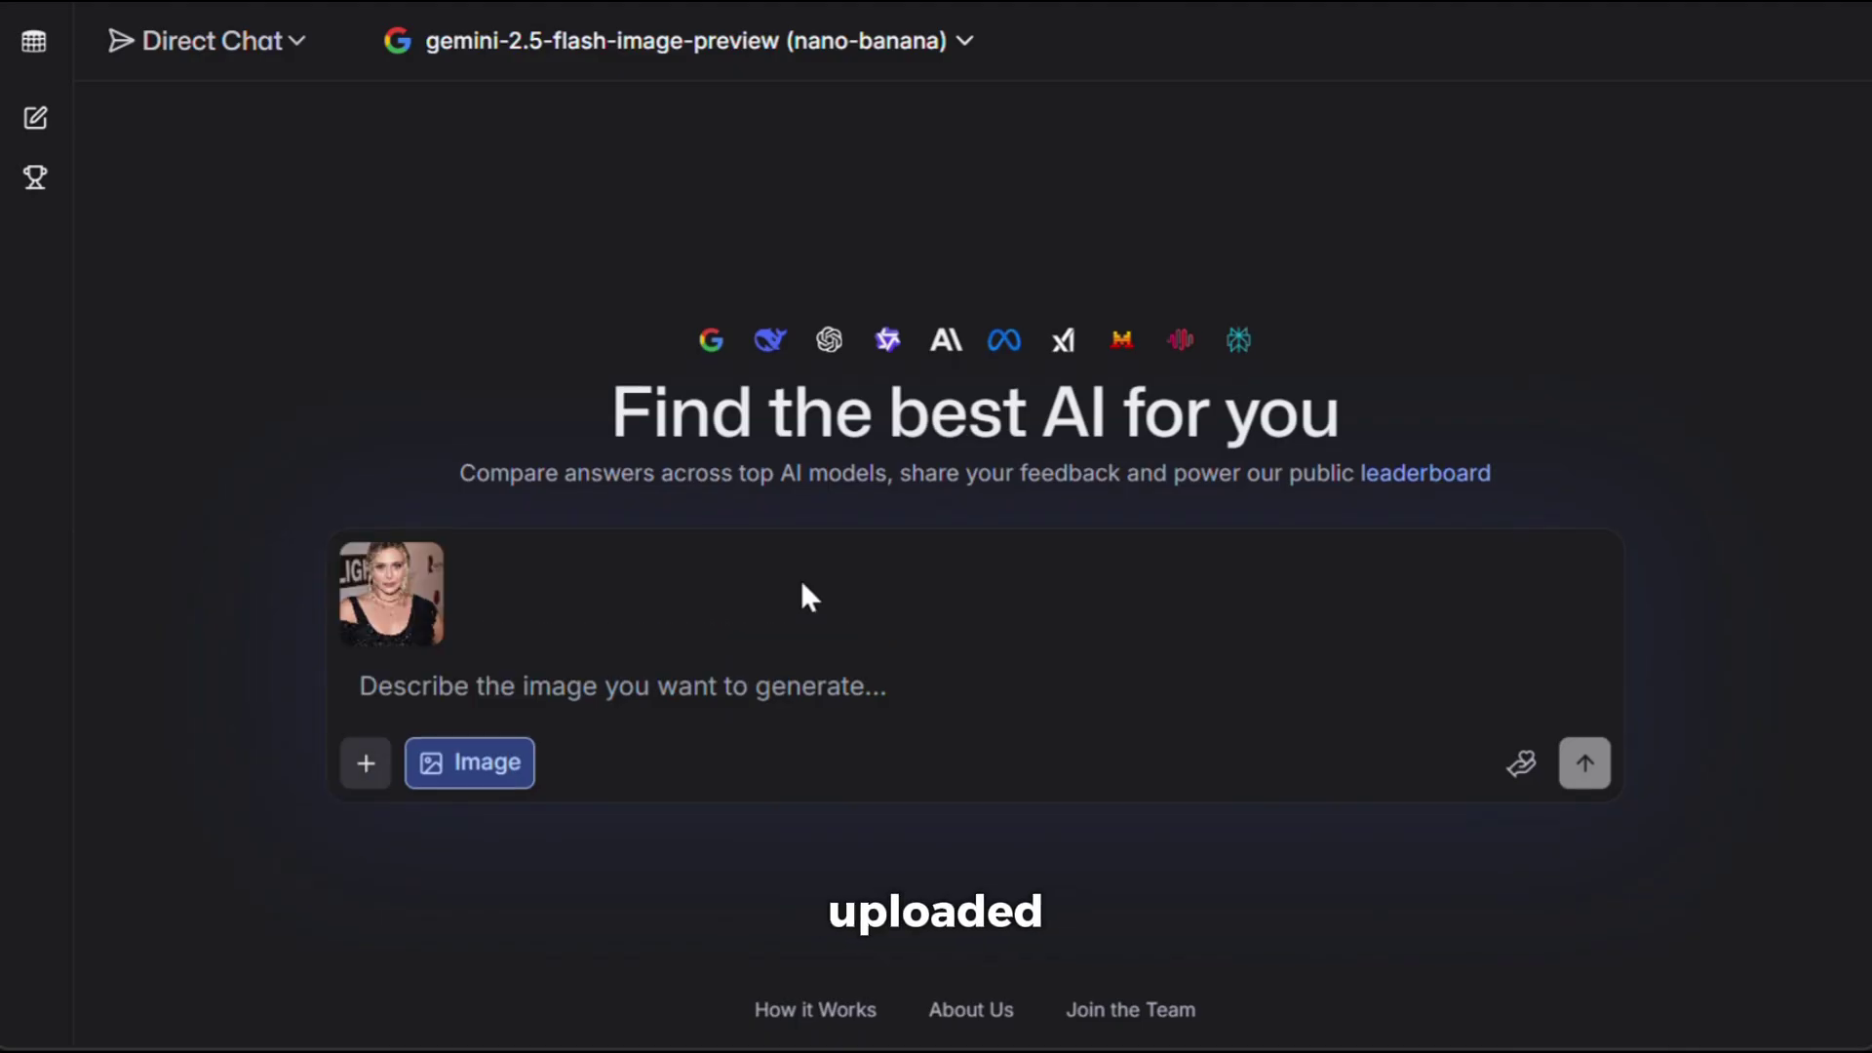
pyautogui.click(785, 701)
pyautogui.write('she is d')
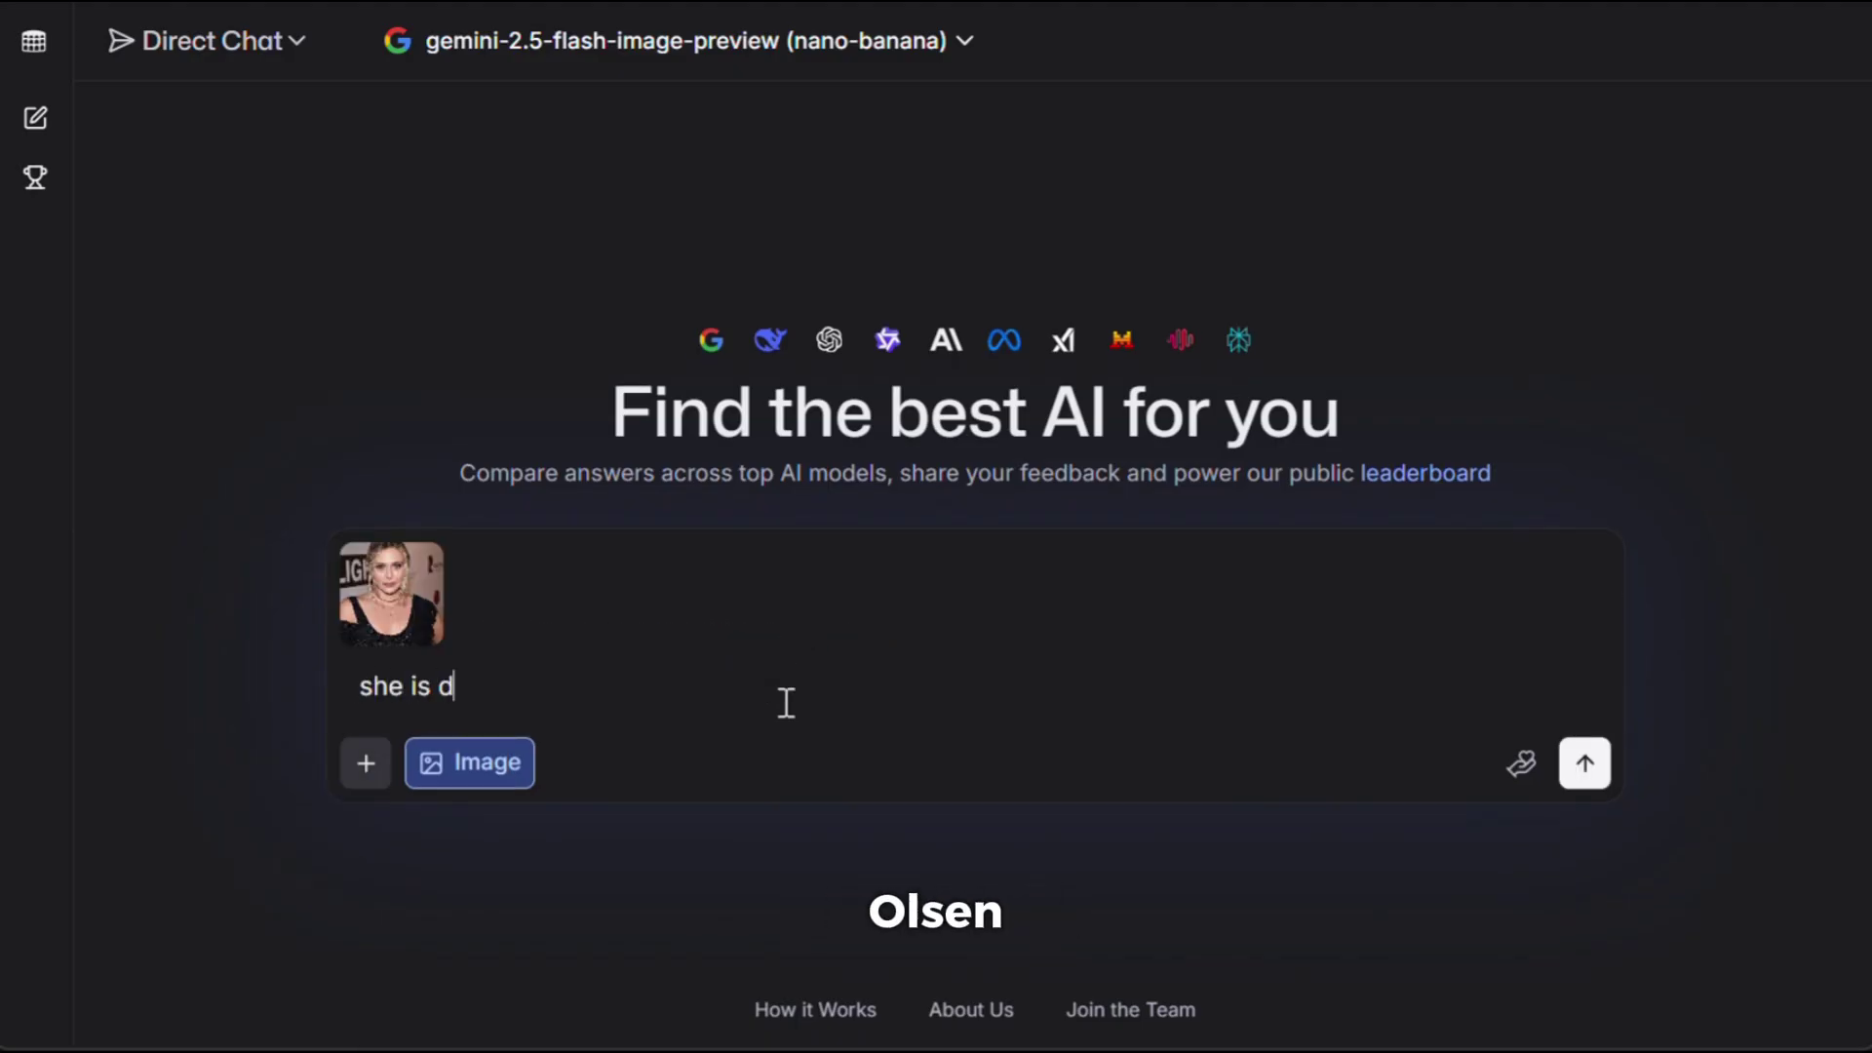
pyautogui.write('ressed as super woman')
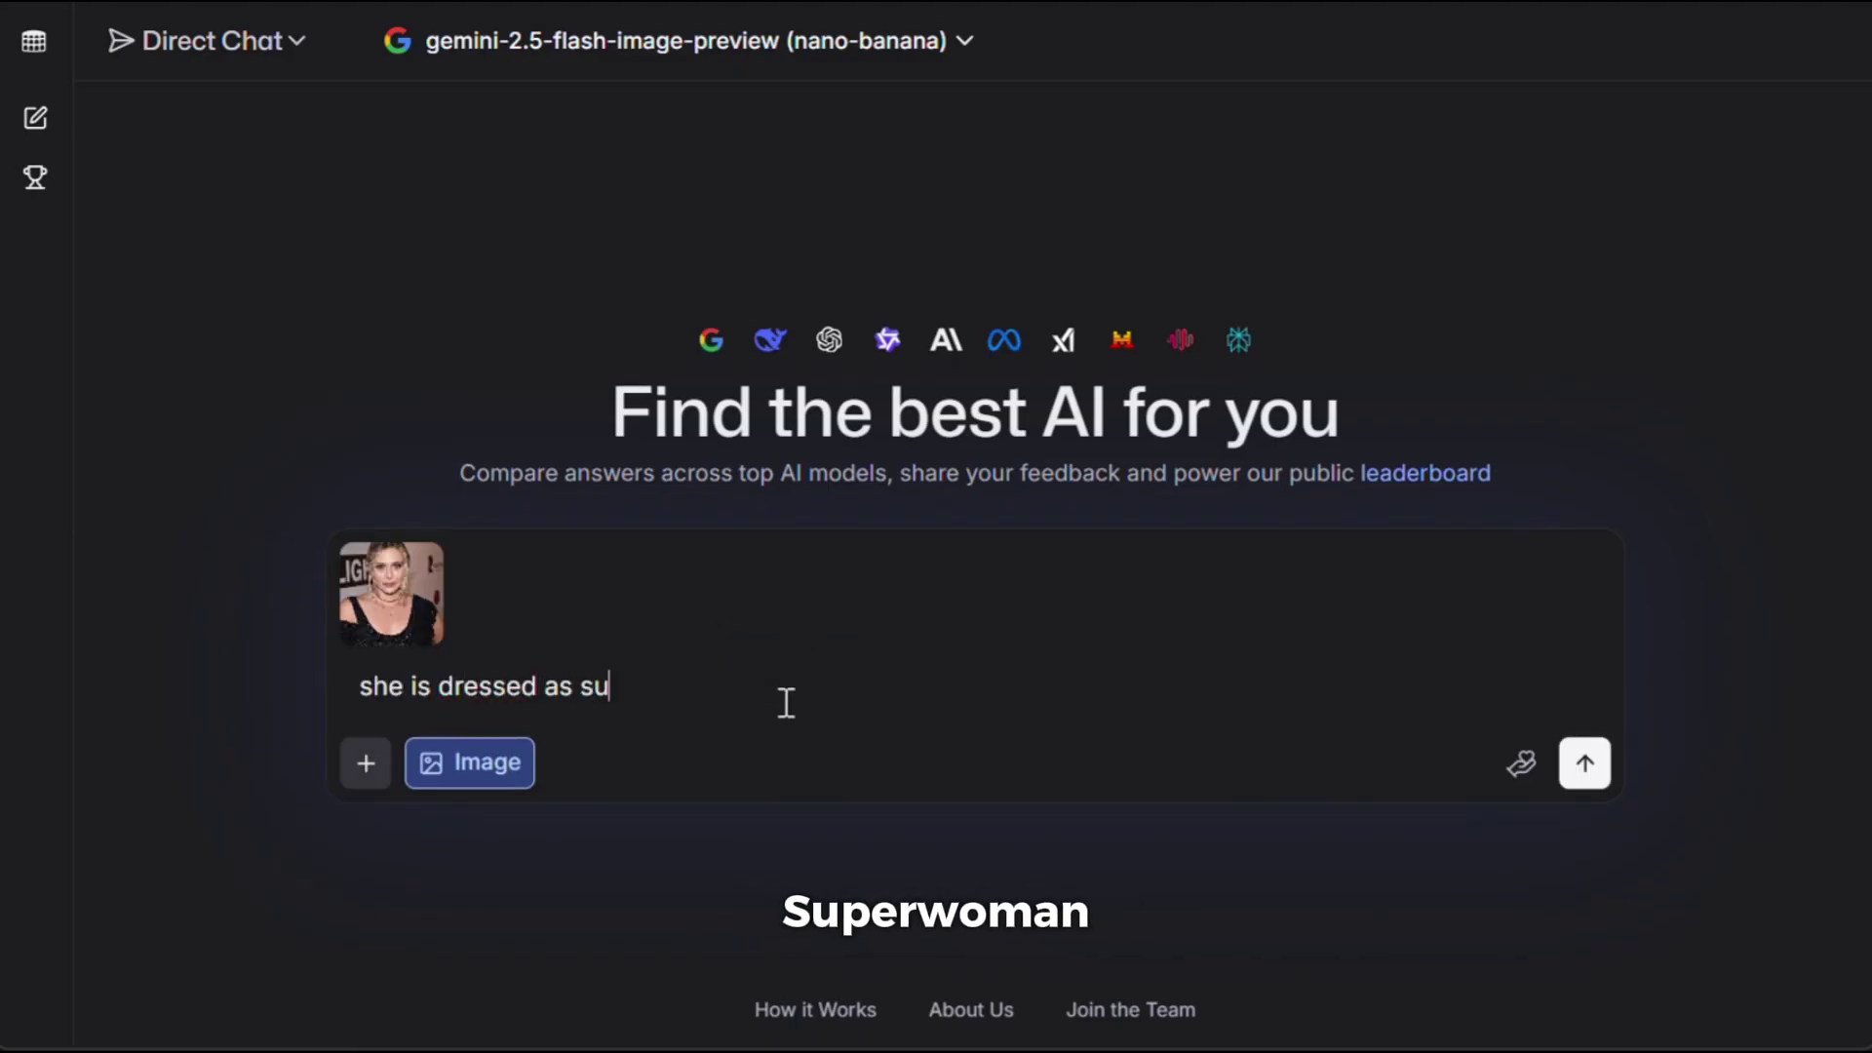
pyautogui.press('Return')
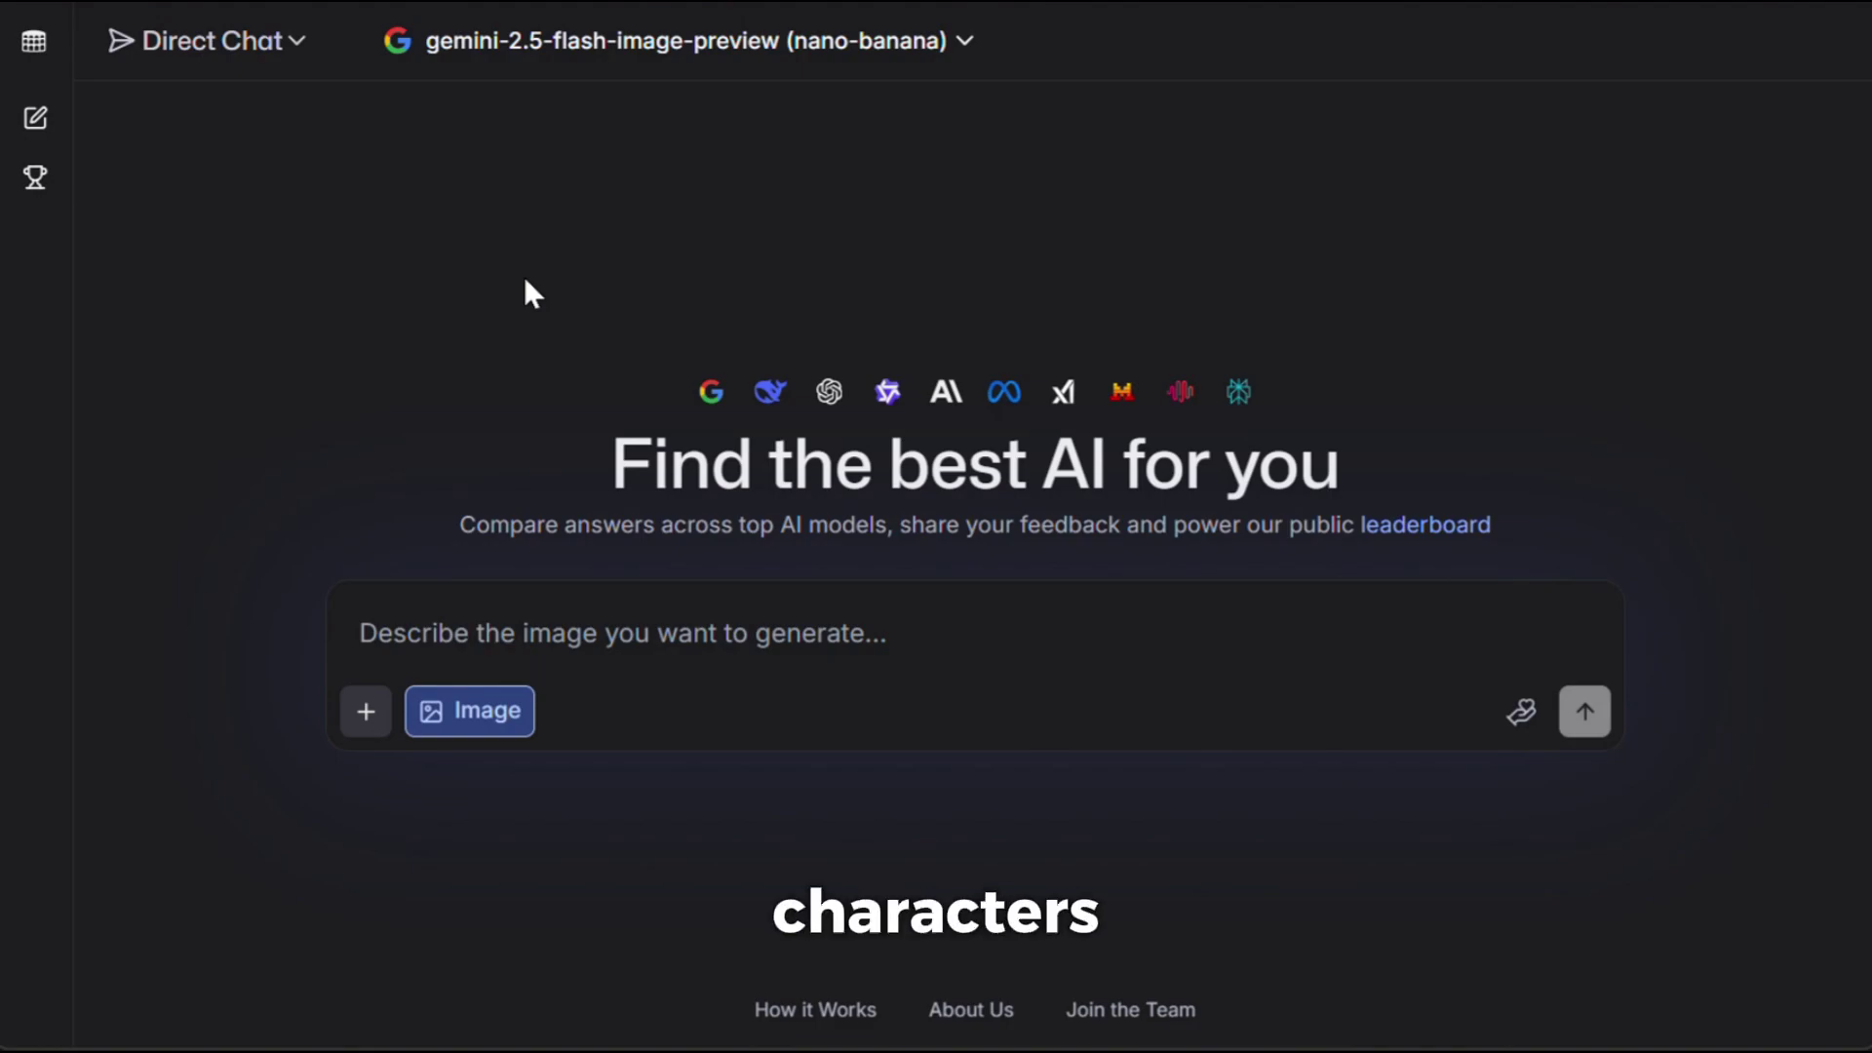
# Paste the anime woman image and request 'create a shot of her going to collage'
pyautogui.click(397, 647)
pyautogui.hotkey('ctrl', 'v')
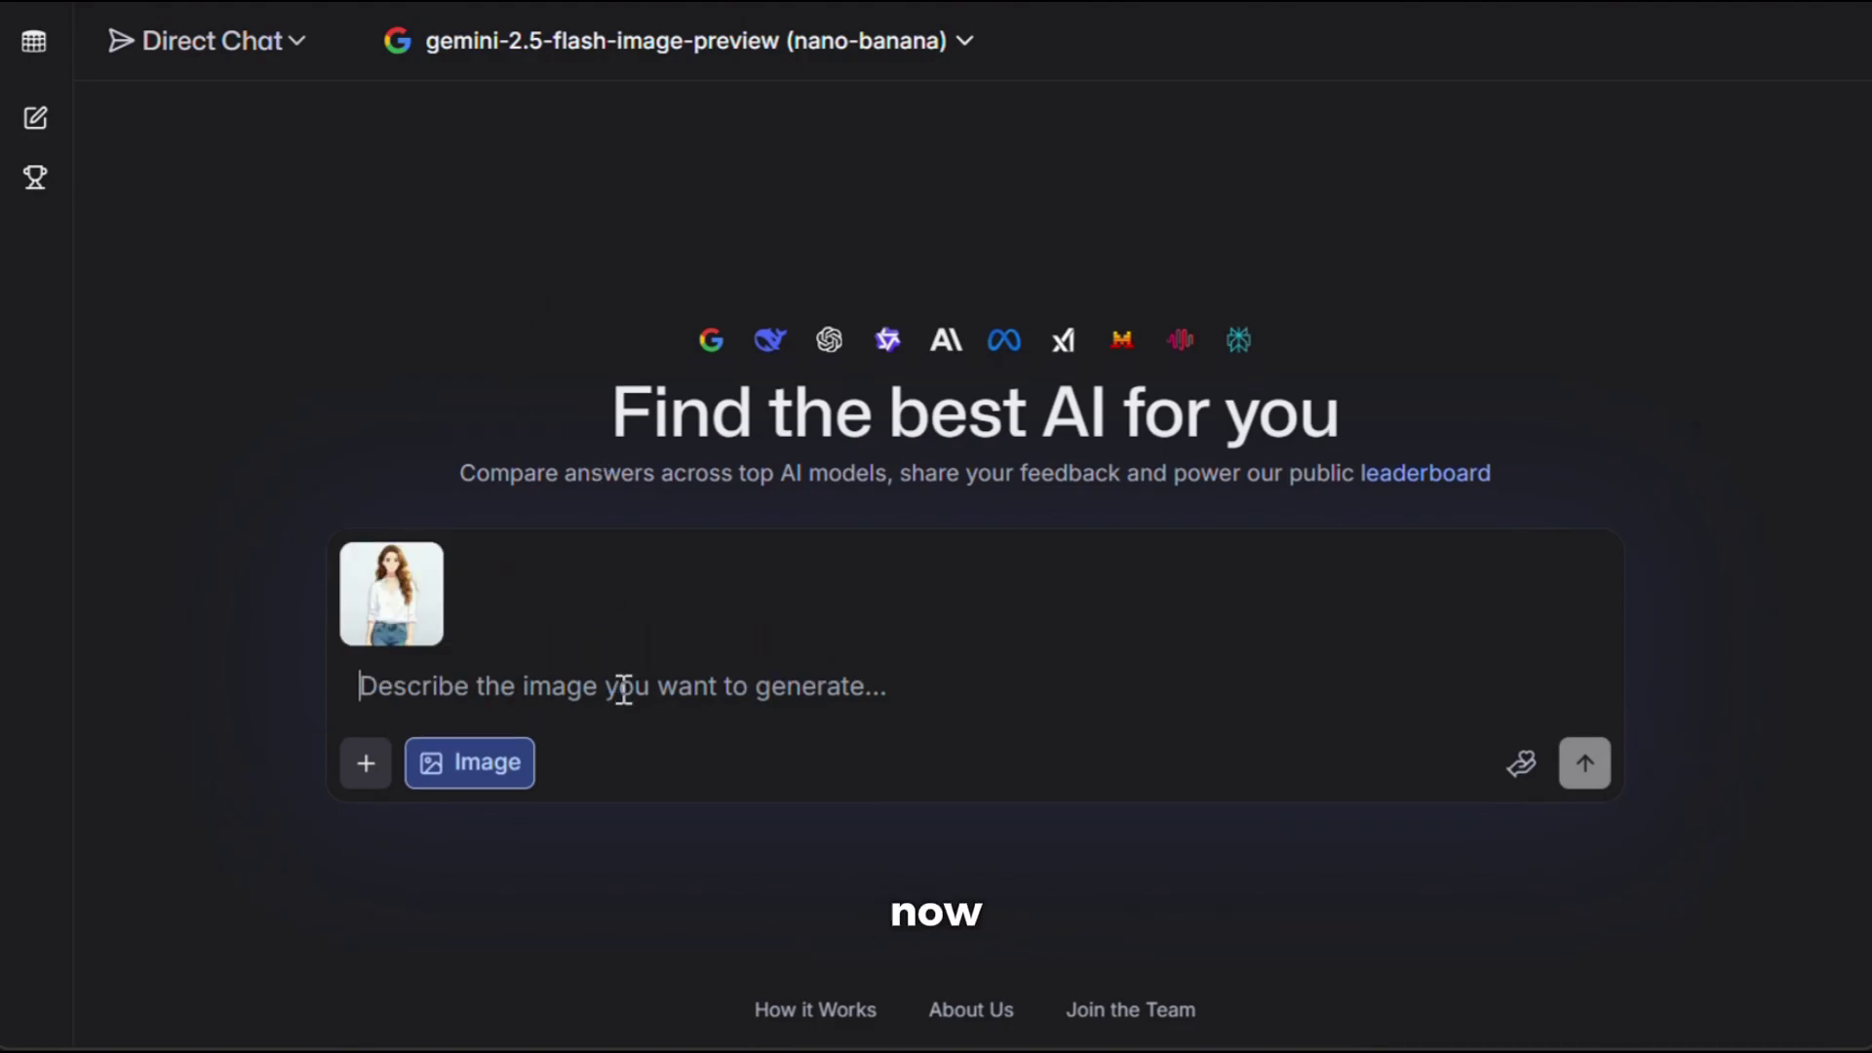
pyautogui.write('create a shot of her going to collage')
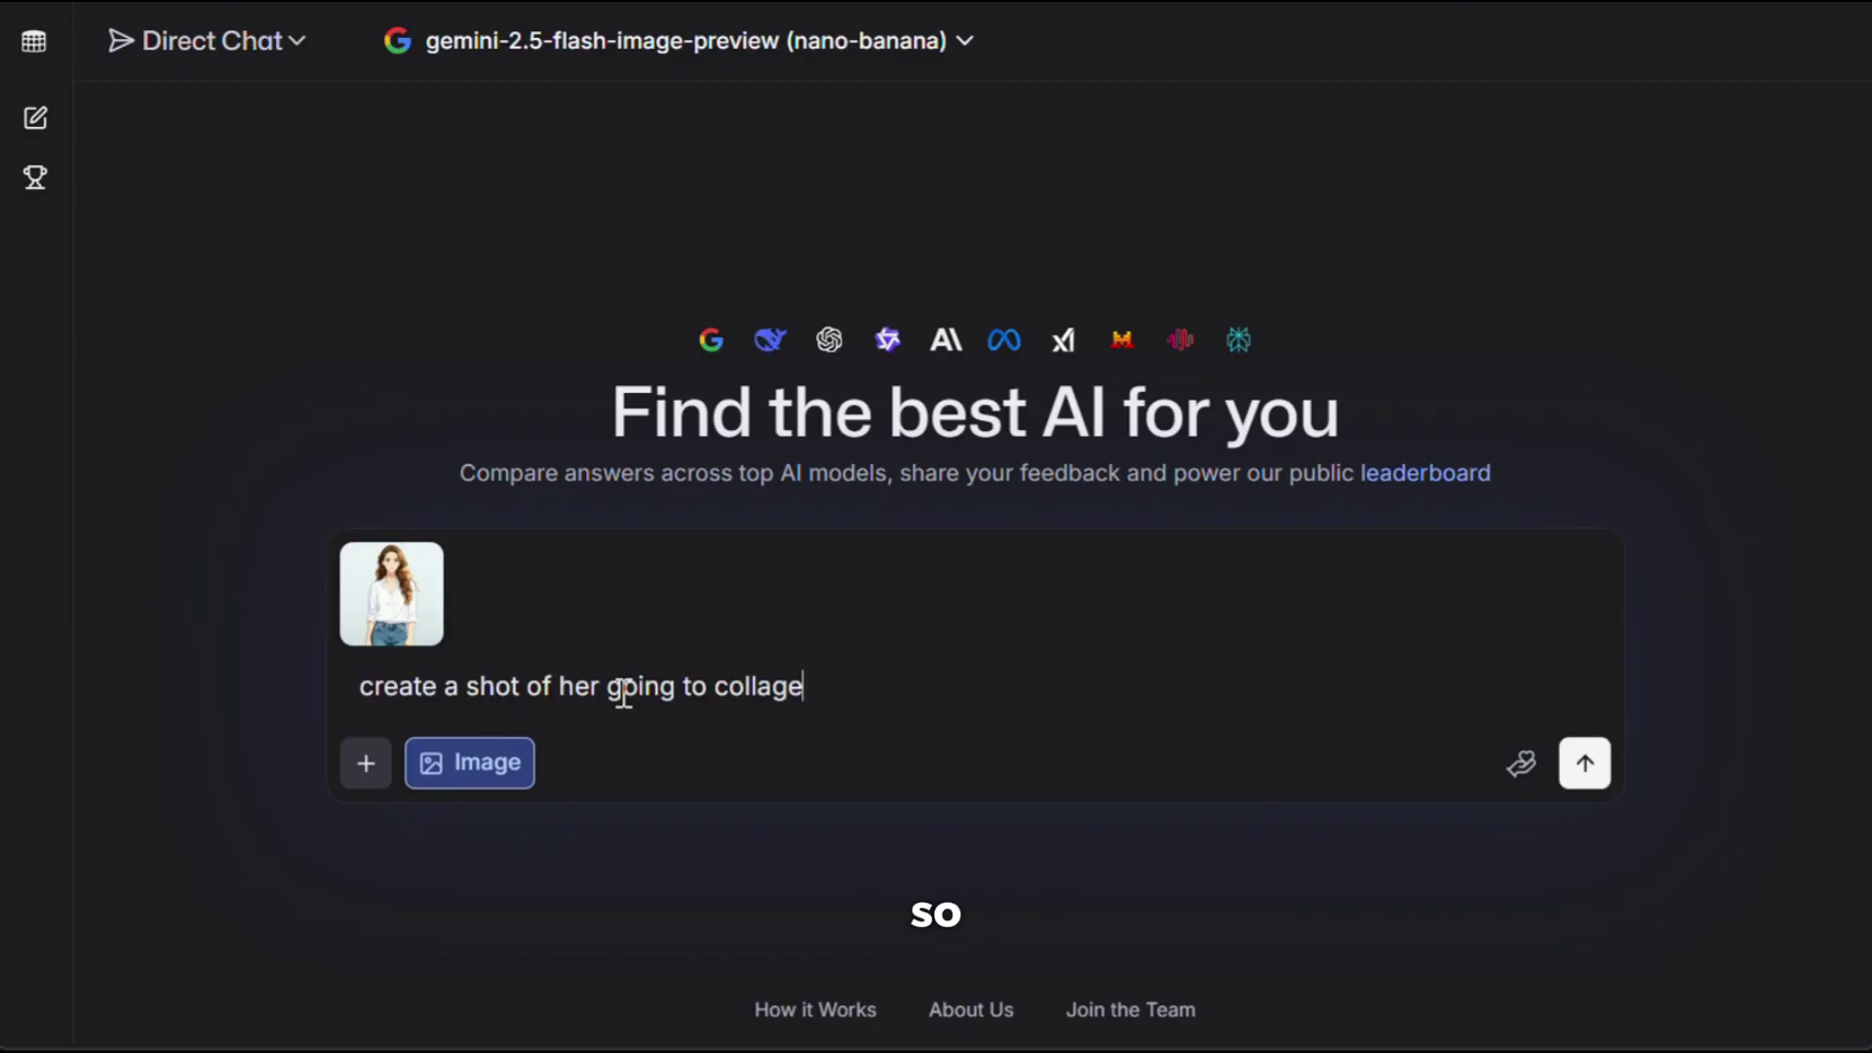
pyautogui.press('Return')
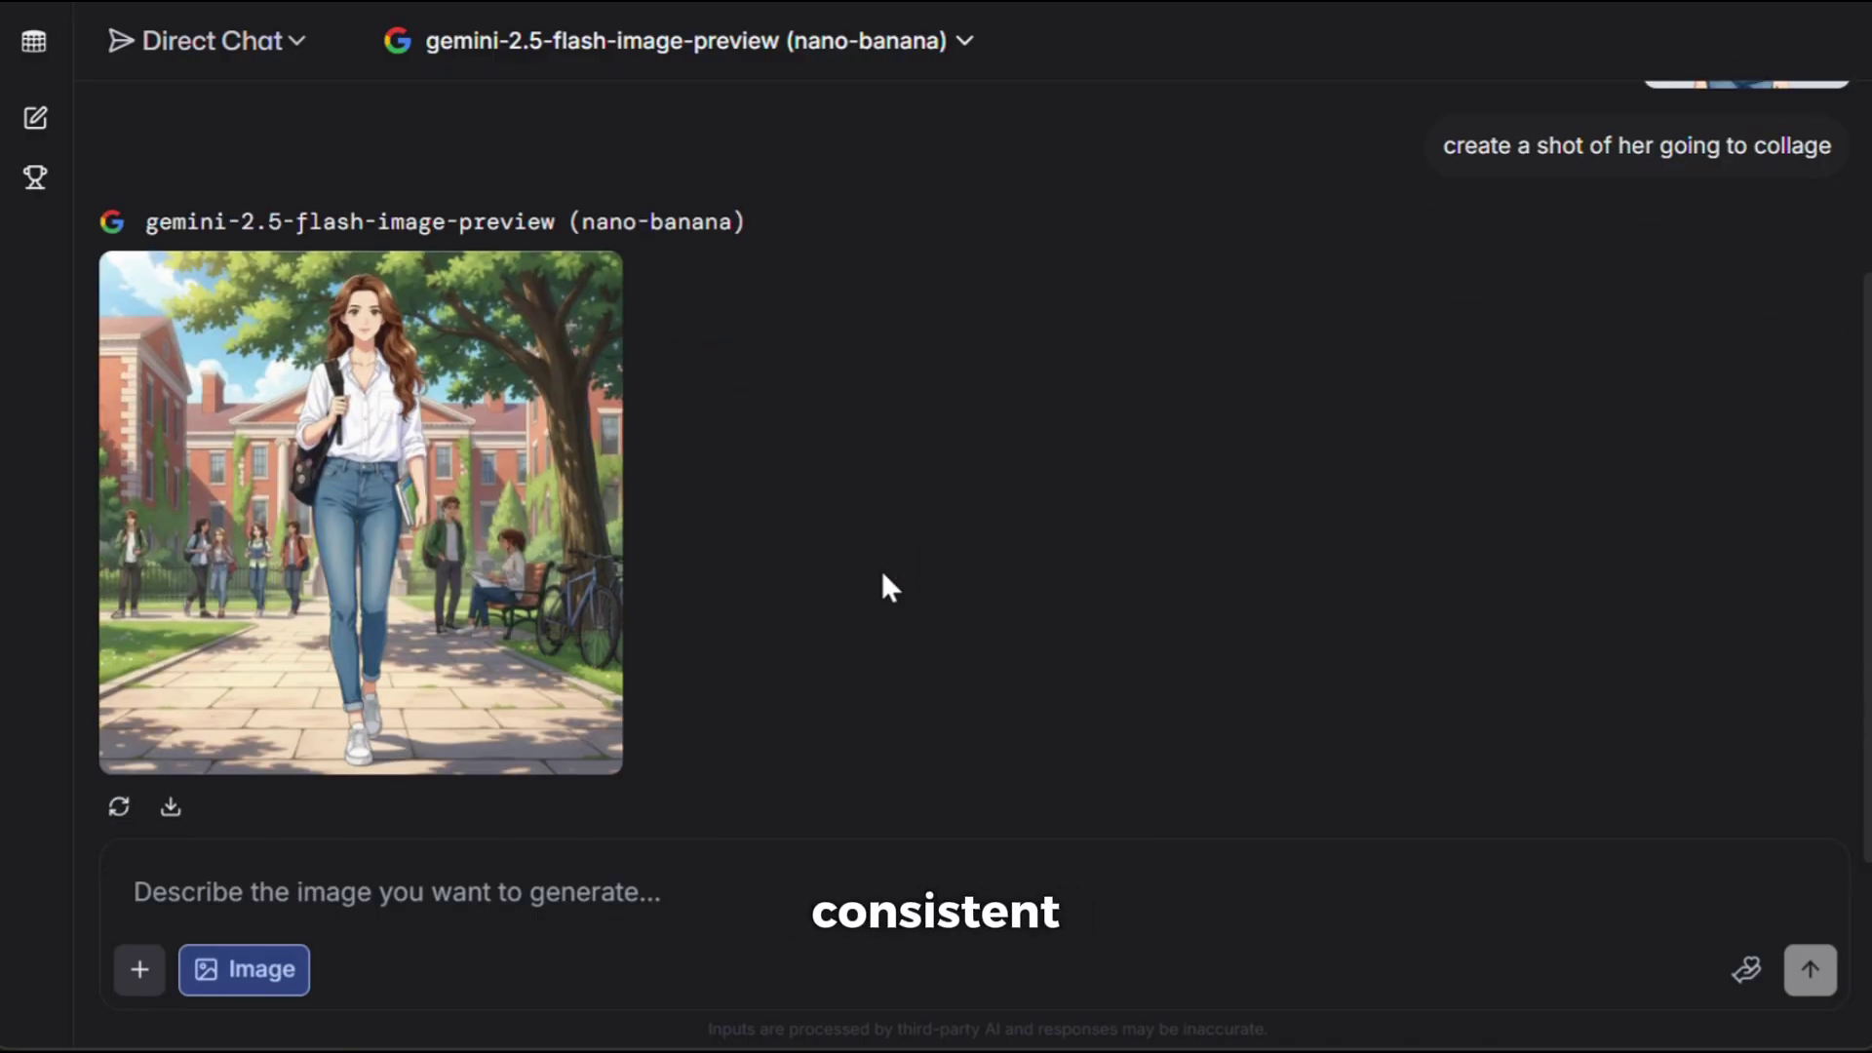
# Request a close-up side-view scene of her talking to her friend and review both shots
pyautogui.click(640, 906)
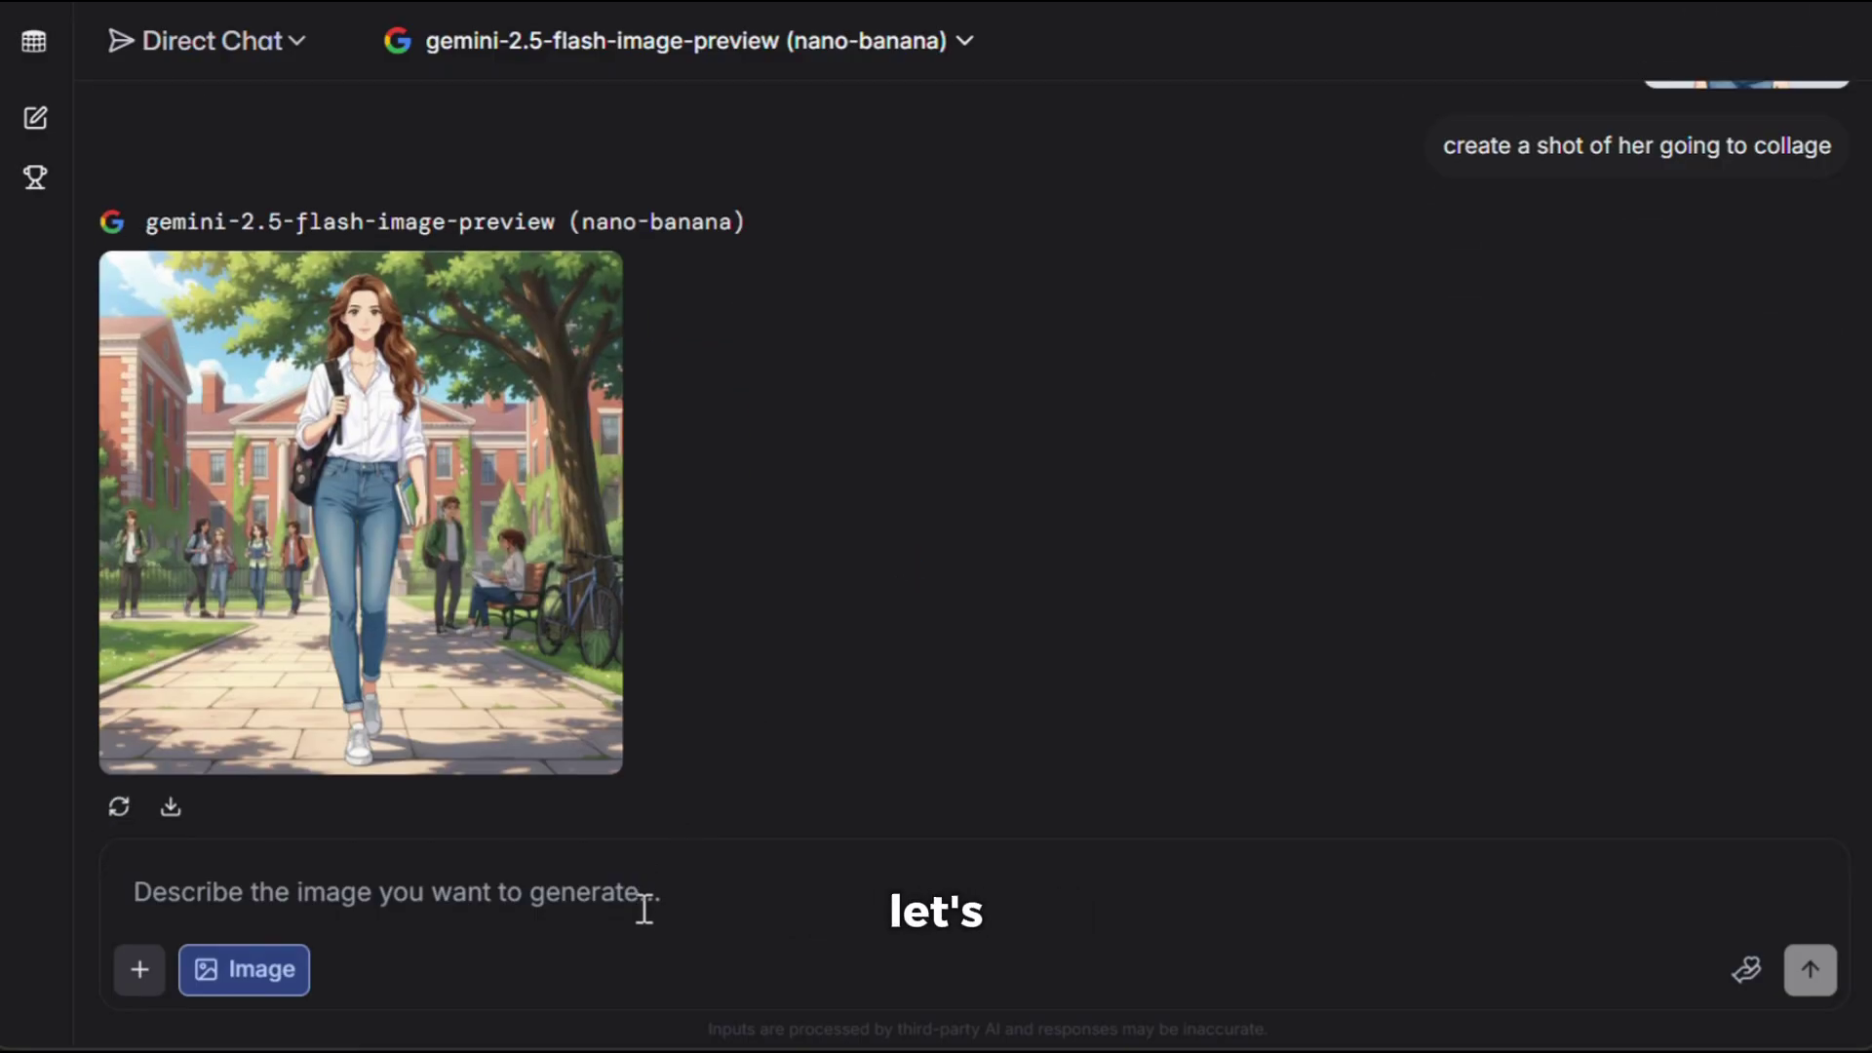
pyautogui.write('now a close up shot of her talking to her friend, side view')
pyautogui.press('Return')
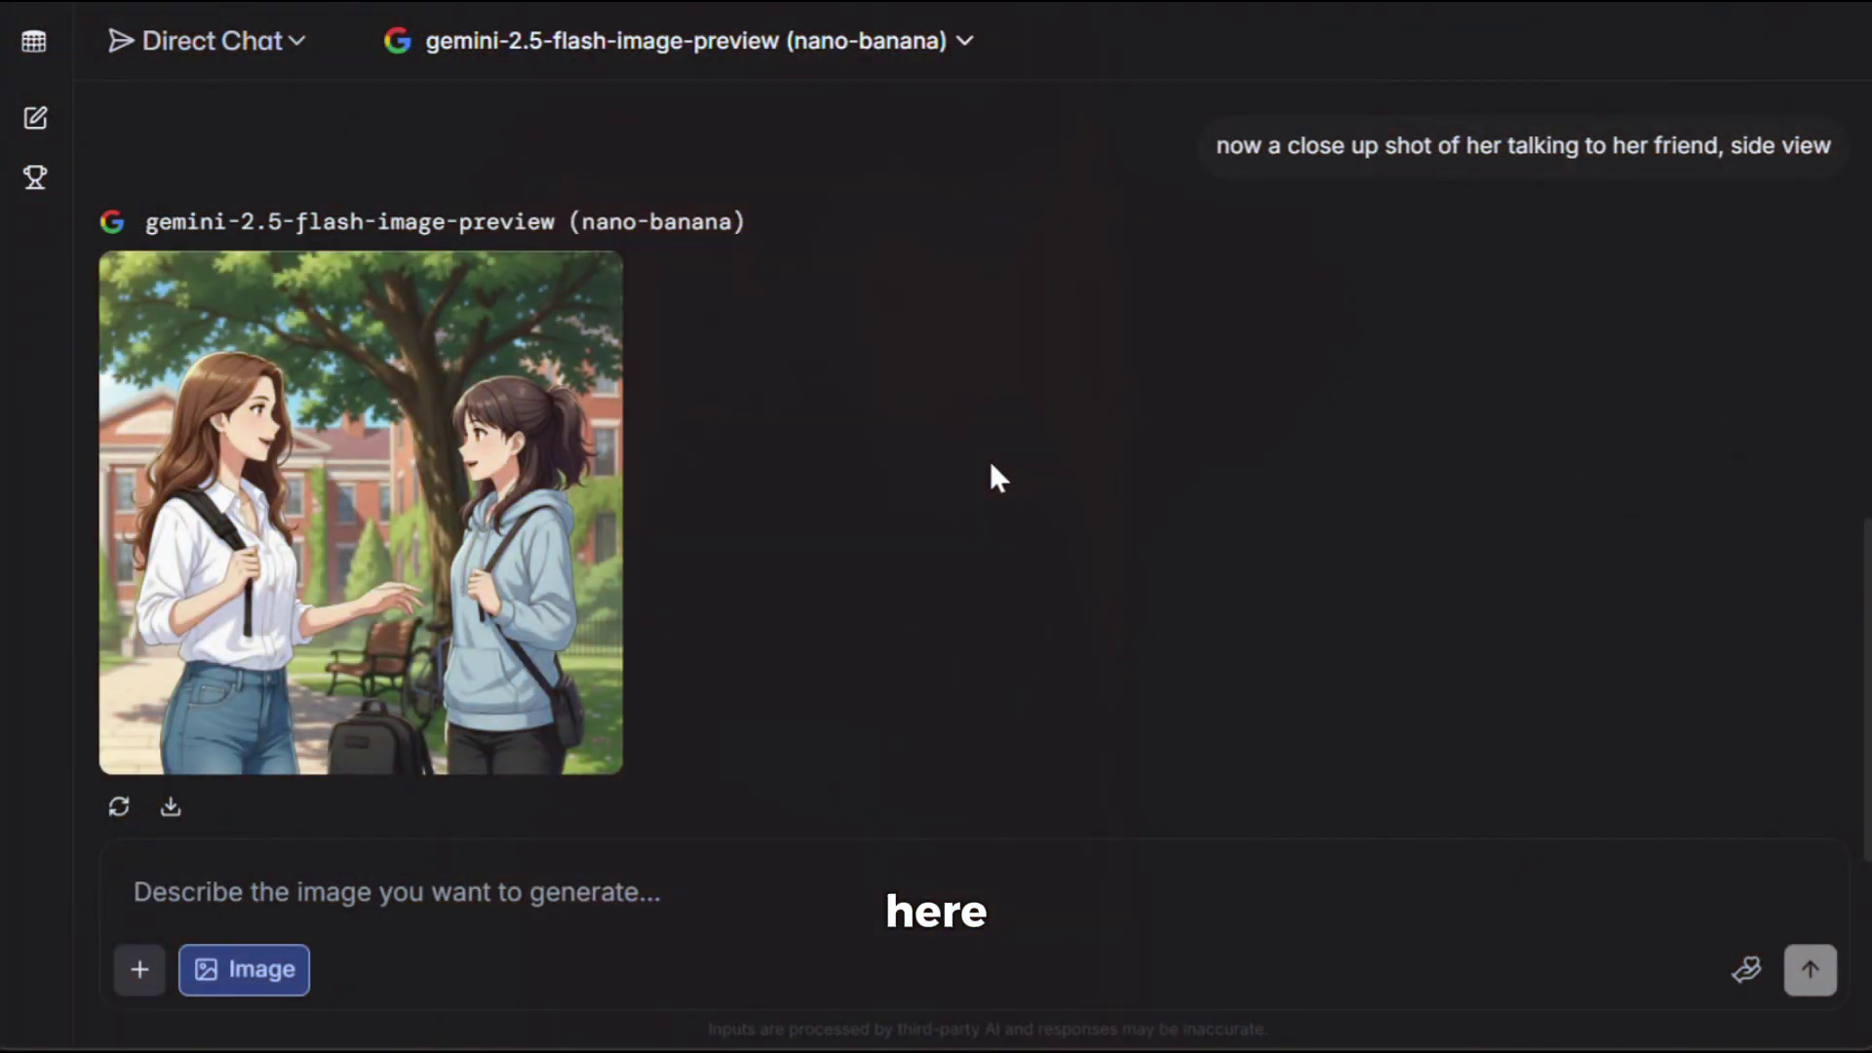
pyautogui.scroll(5, 991, 464)
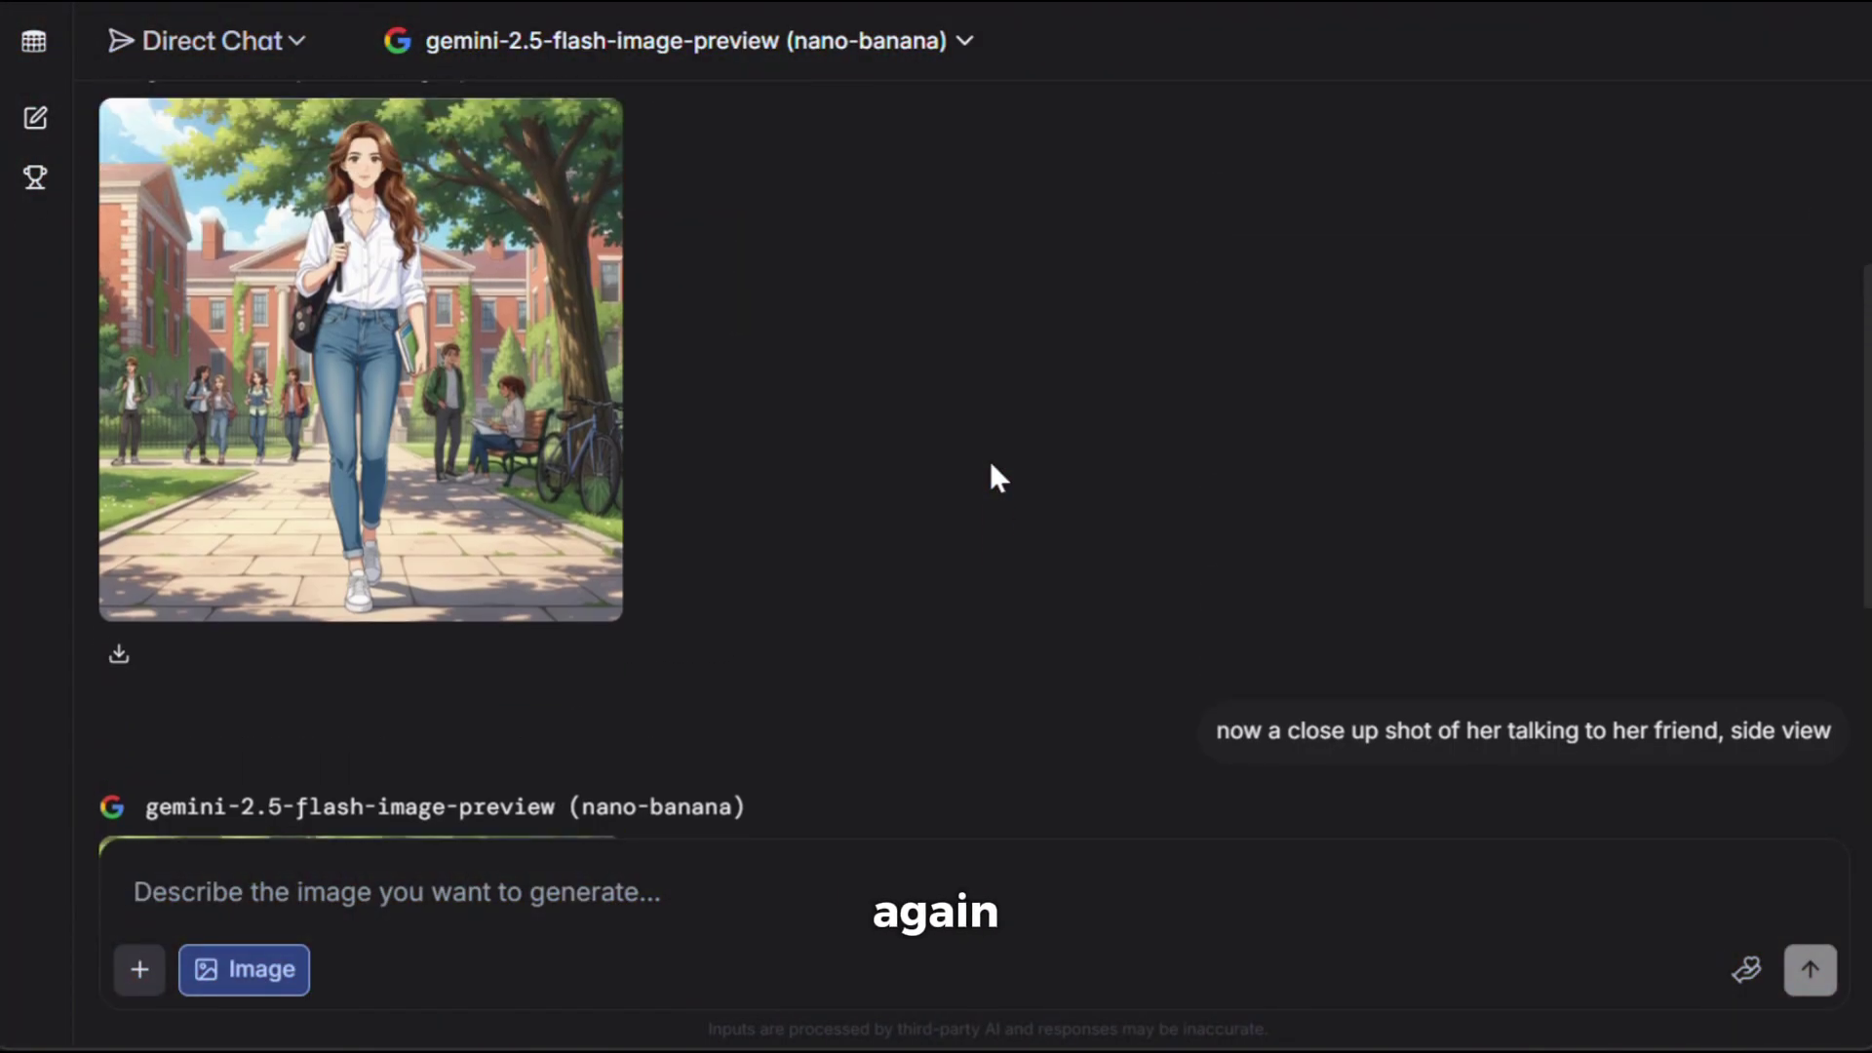
pyautogui.scroll(-5, 991, 464)
pyautogui.scroll(6, 990, 464)
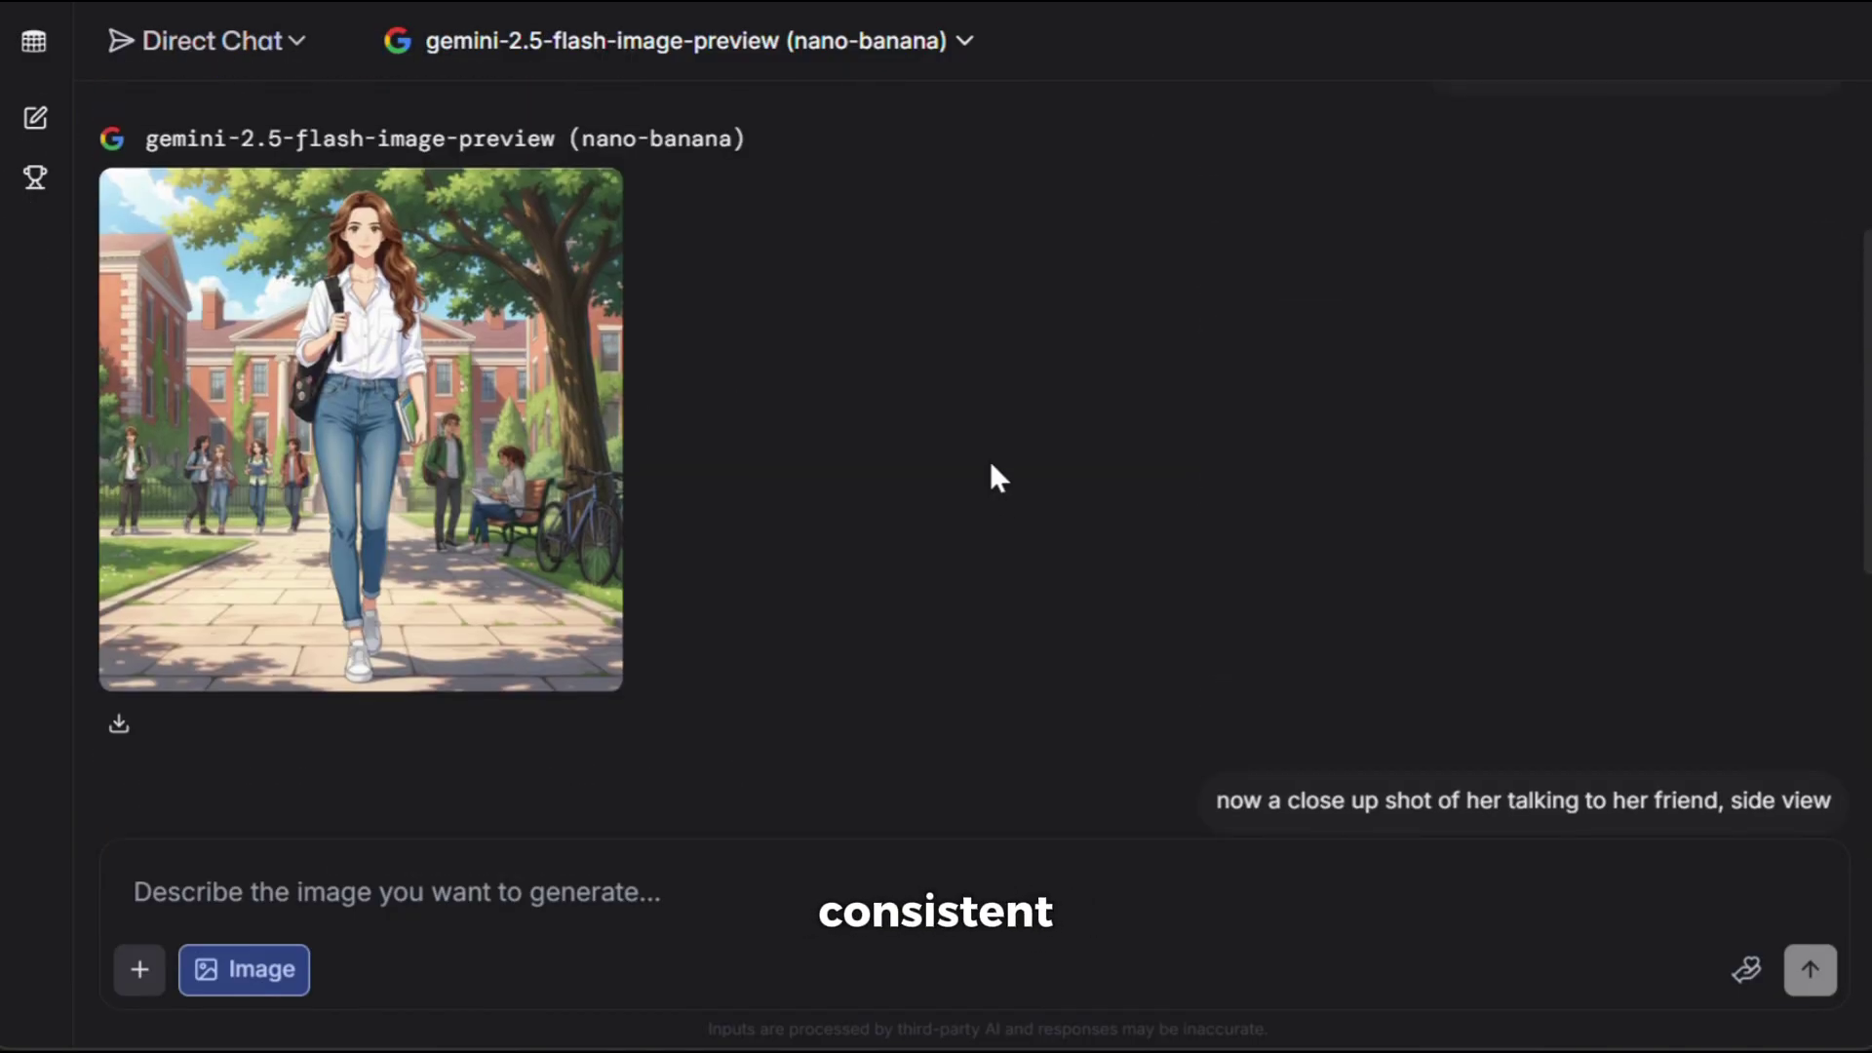
pyautogui.scroll(-6, 990, 464)
pyautogui.scroll(1, 990, 464)
pyautogui.scroll(5, 990, 464)
pyautogui.scroll(-6, 990, 464)
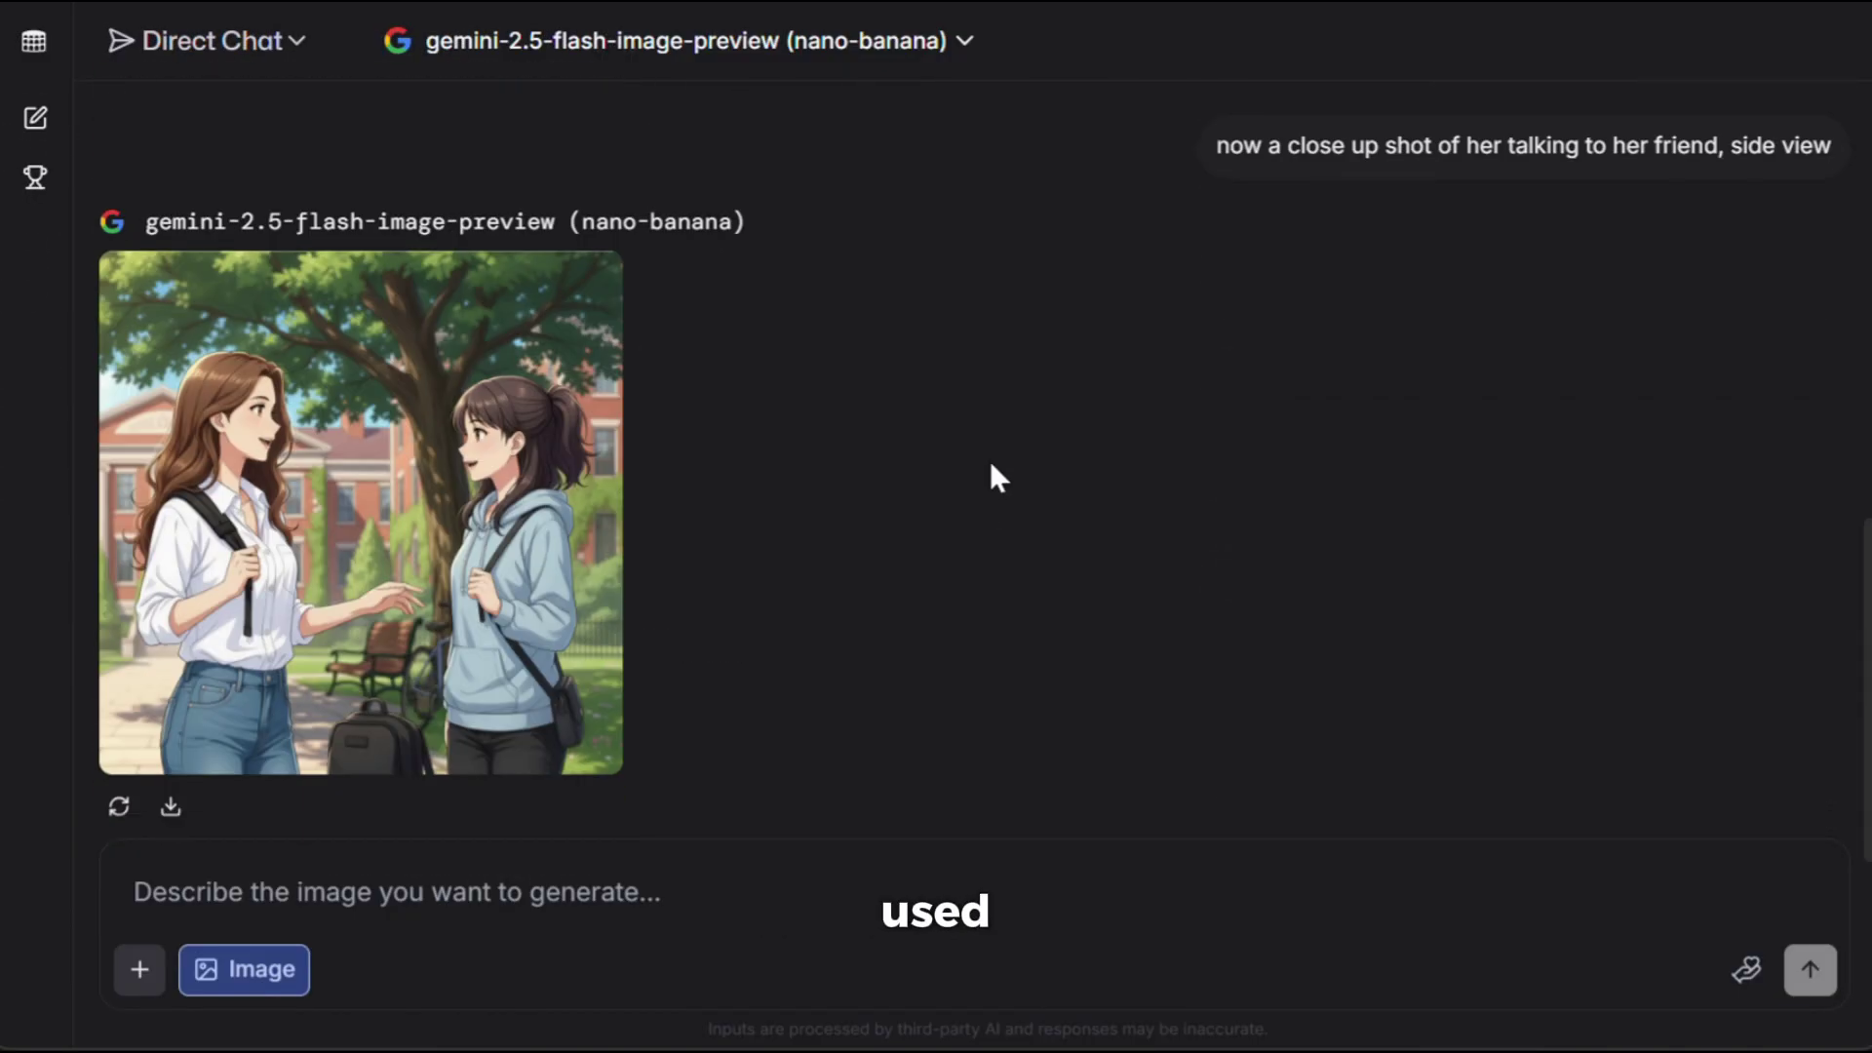